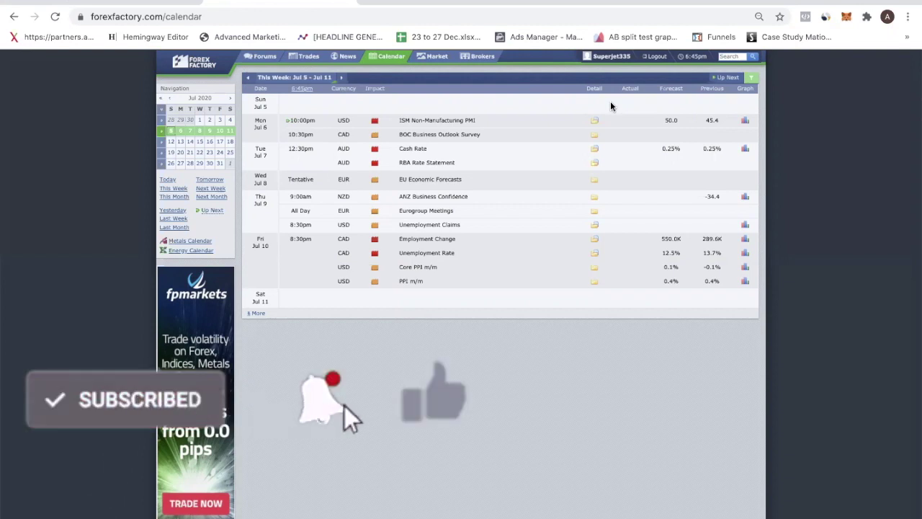
Review this week's events on the Forex Factory calendar, including Friday's CAD Employment Change and Unemployment Rate
scroll(579, 137, up, 1)
scroll(578, 140, down, 1)
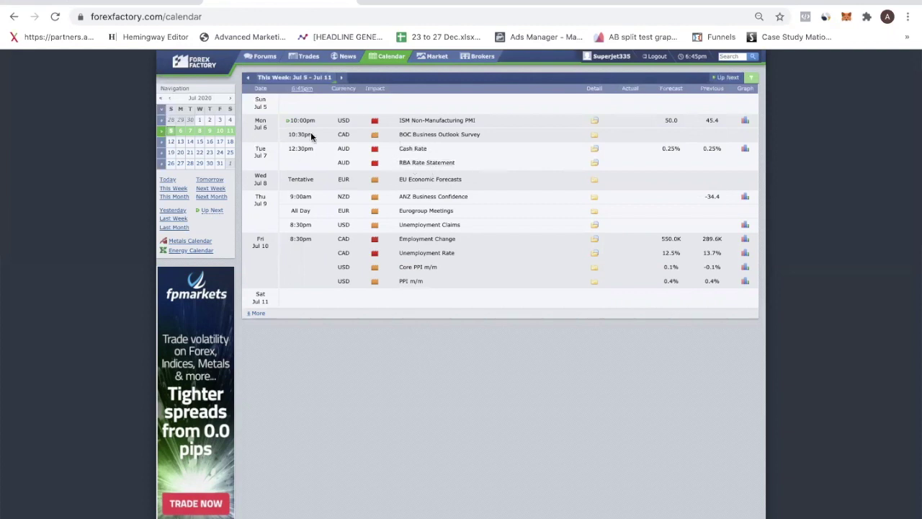
drag(398, 239, 466, 257)
click(464, 249)
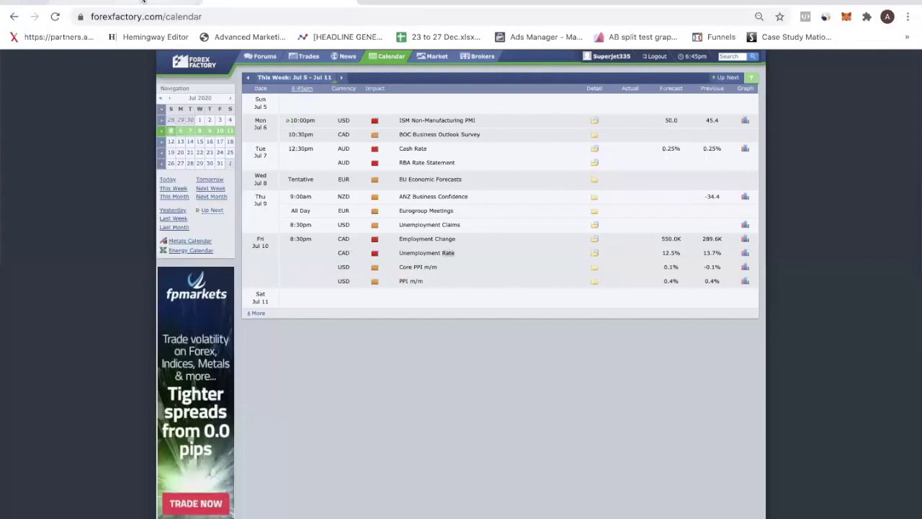
Switch to TradingView and open the full-featured chart of the U.S. Dollar Currency Index (DXY)
click(139, 2)
click(326, 110)
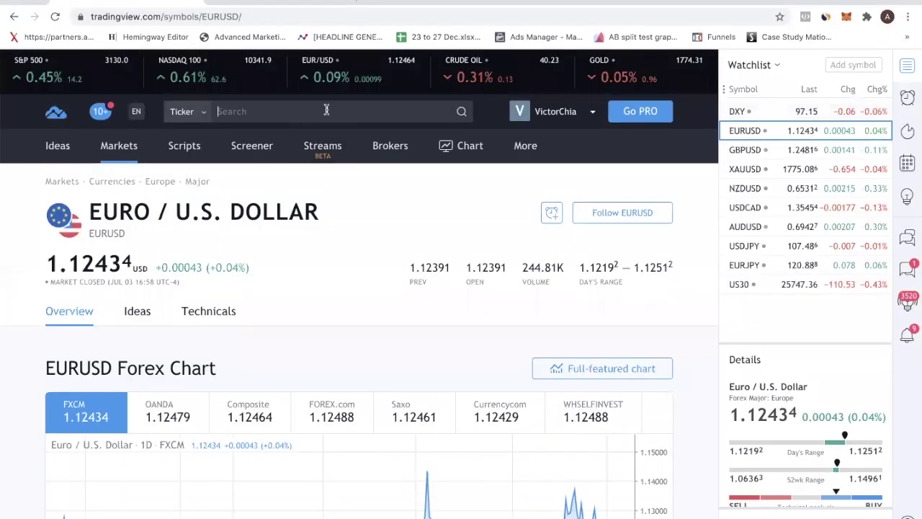
click(791, 105)
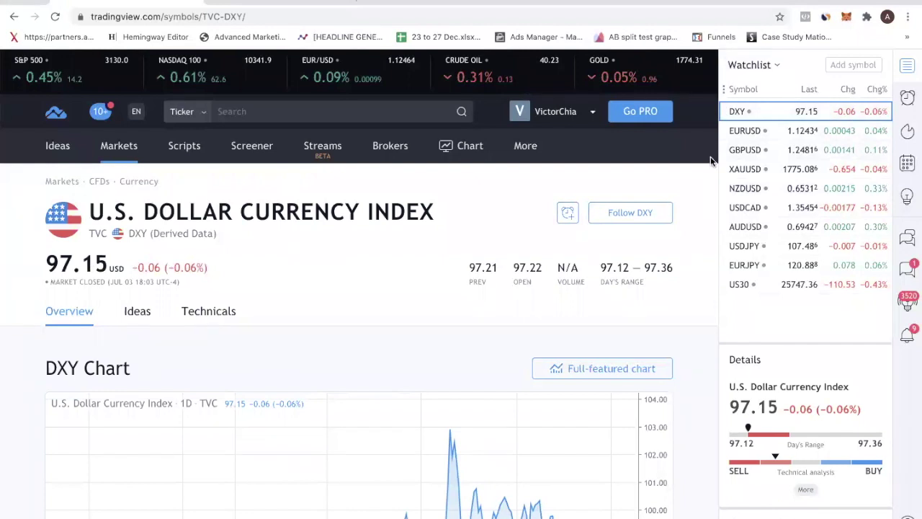
click(602, 368)
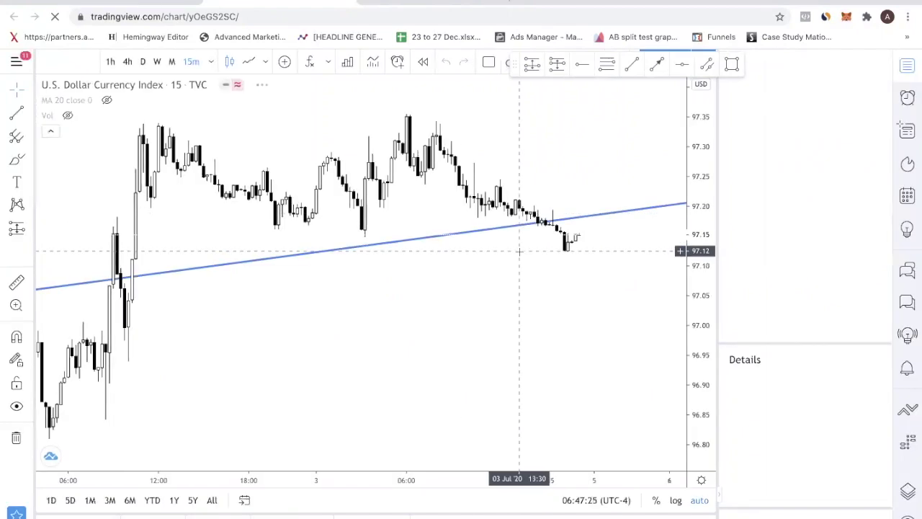
Remove all existing drawings from the DXY chart
right_click(492, 257)
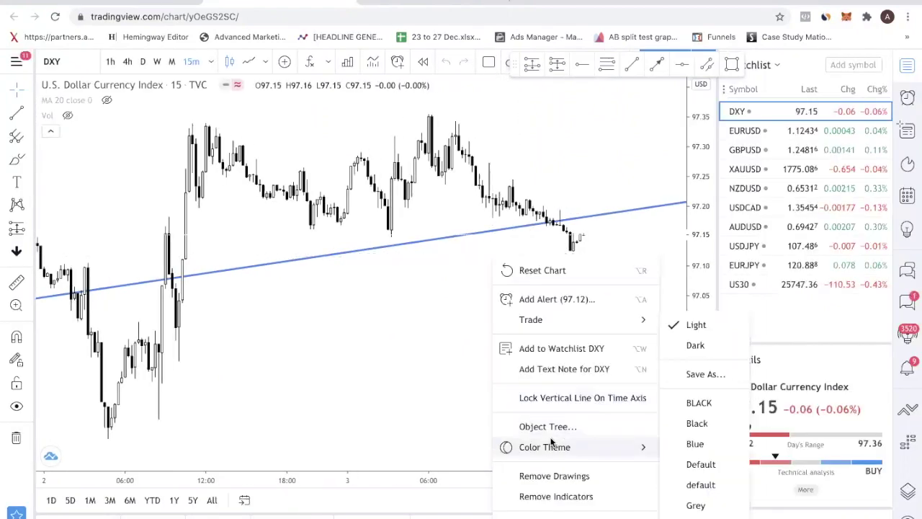
click(554, 477)
scroll(479, 294, down, 3)
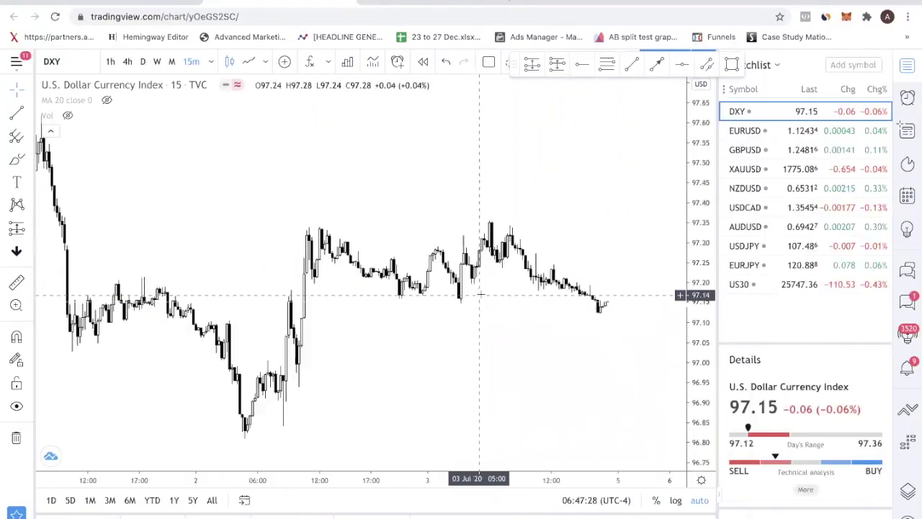
Switch the DXY chart to the daily timeframe and frame the price action from mid-March to July
click(141, 61)
scroll(456, 320, up, 4)
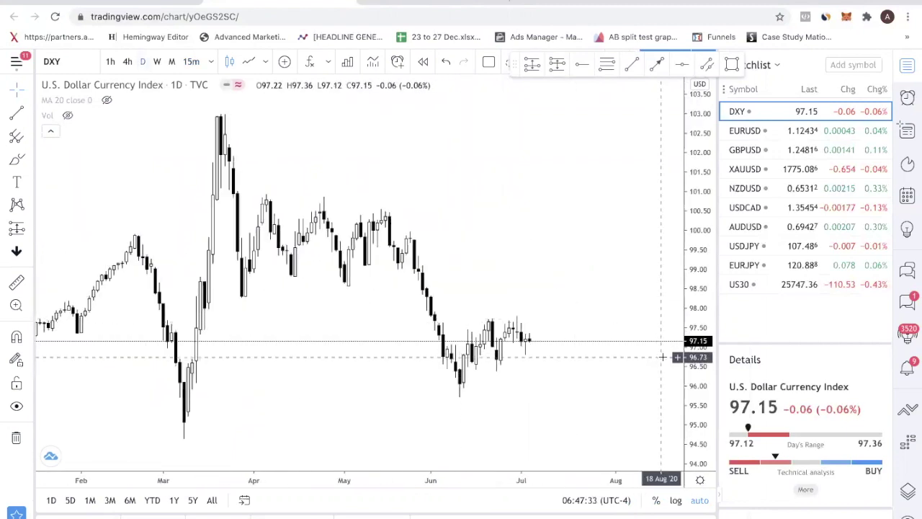
scroll(555, 360, up, 3)
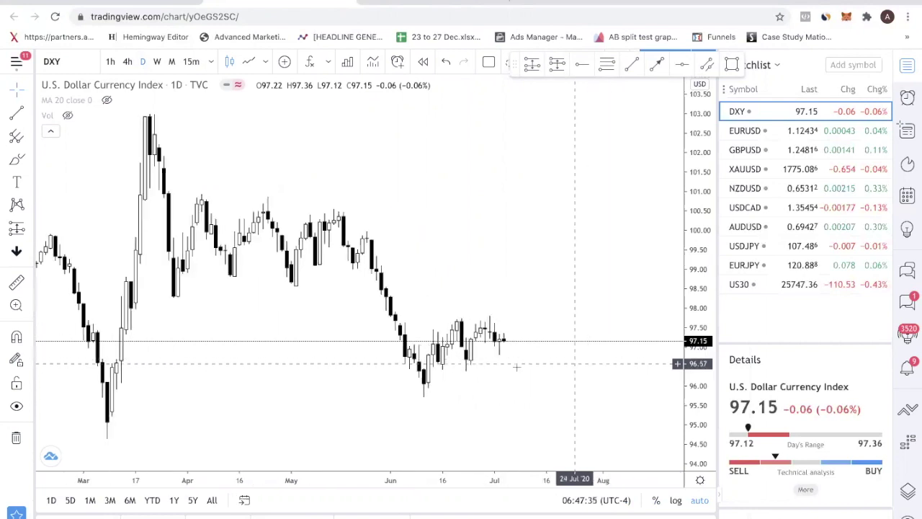
scroll(545, 360, up, 1)
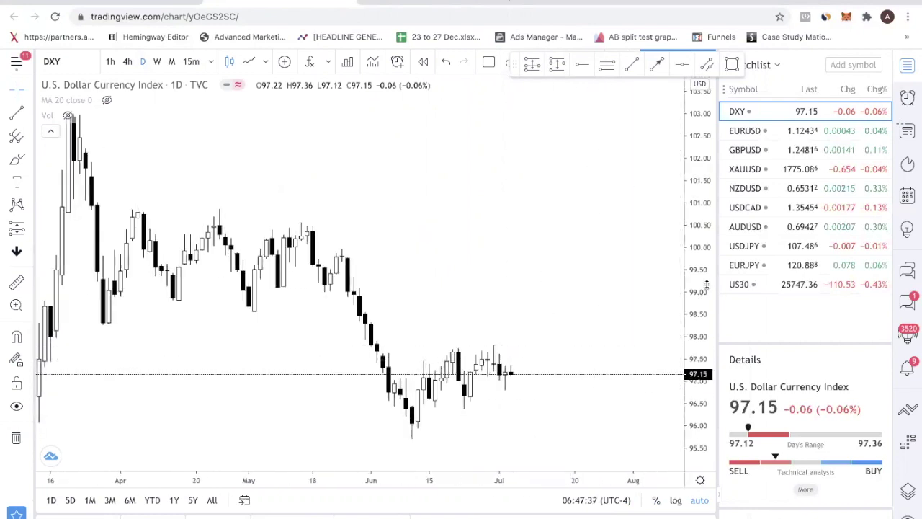
scroll(612, 259, up, 1)
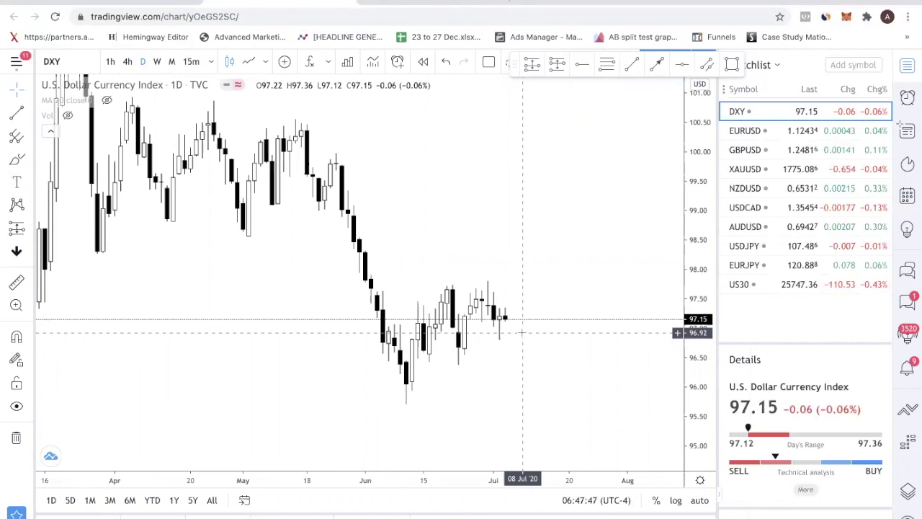
drag(700, 223, 699, 287)
drag(298, 185, 314, 182)
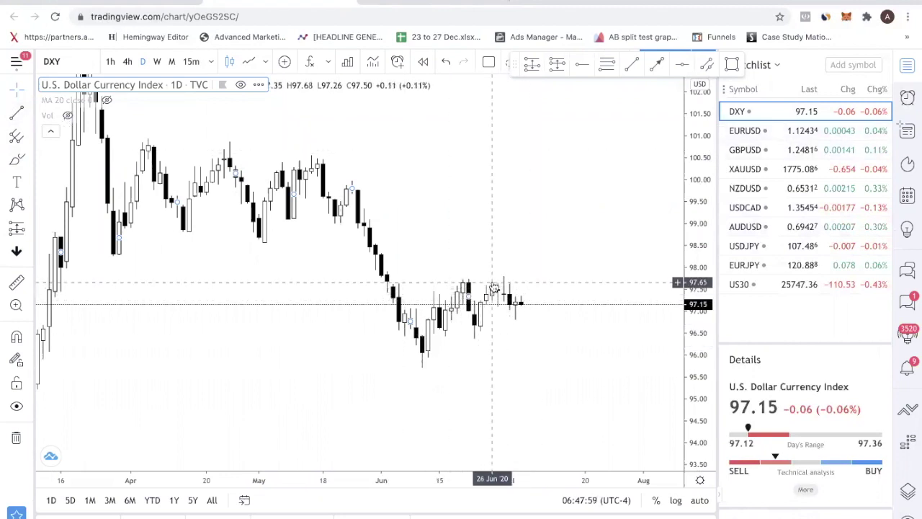
Draw a horizontal ray at about 97.64 from the 19 June candle and shade the two highs along it with rectangles
click(582, 65)
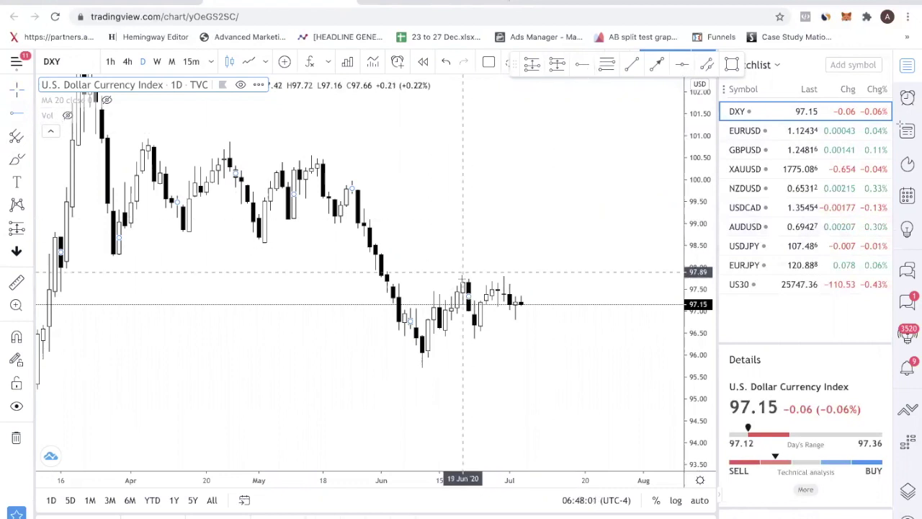
click(464, 283)
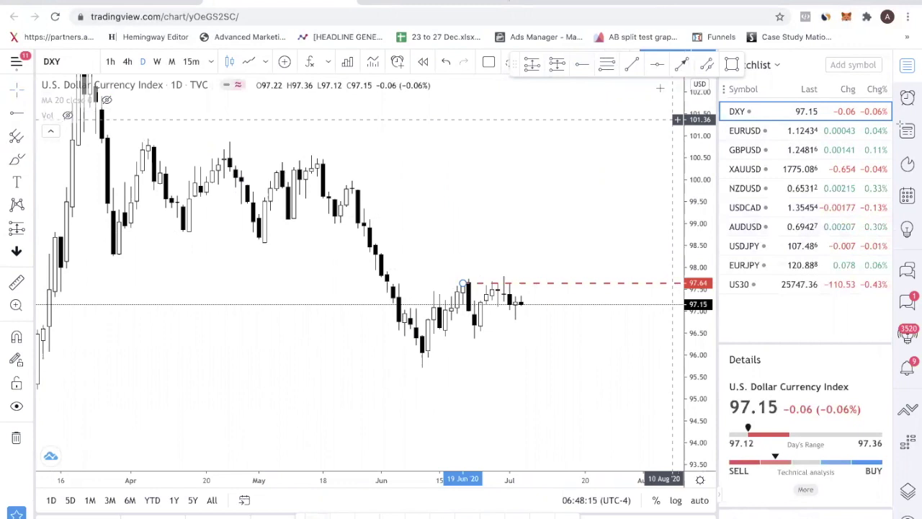
double_click(686, 139)
click(731, 64)
mouse_move(457, 270)
mouse_down()
mouse_move(482, 282)
mouse_move(461, 286)
mouse_move(453, 281)
mouse_move(498, 281)
mouse_up()
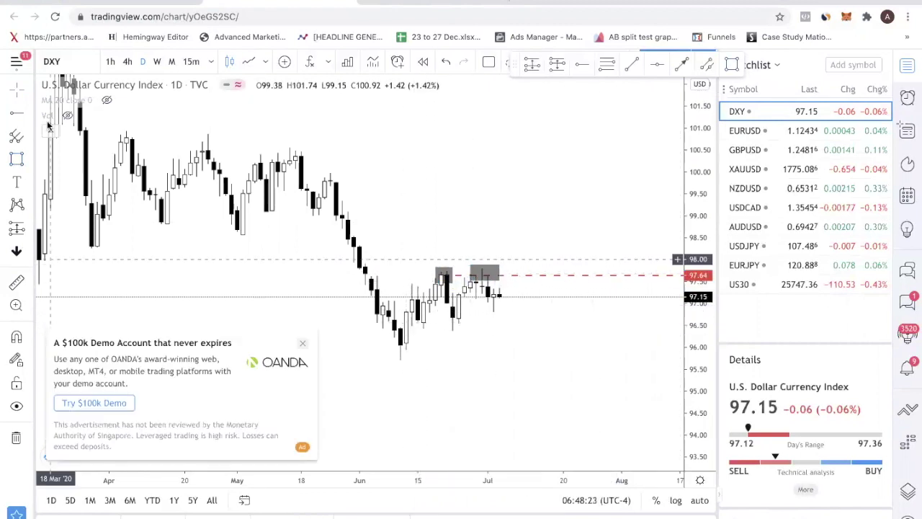
Draw horizontal support rays at about 96.57 and 96.03 from the June lows and close the advertisement covering the chart
click(452, 321)
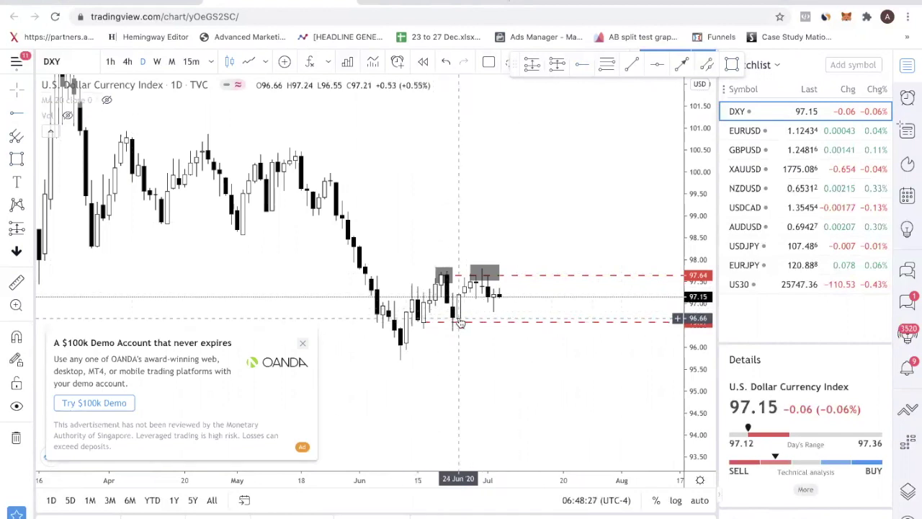
scroll(514, 319, down, 2)
scroll(539, 324, down, 1)
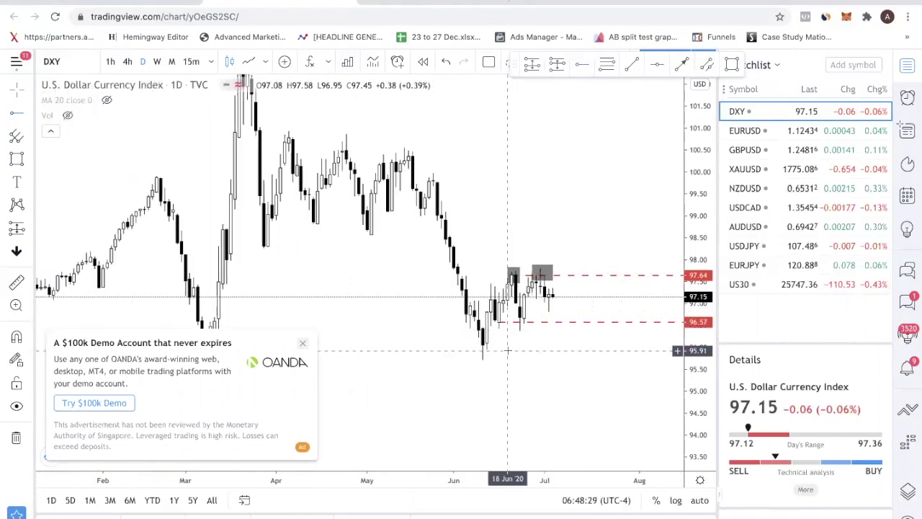
click(17, 114)
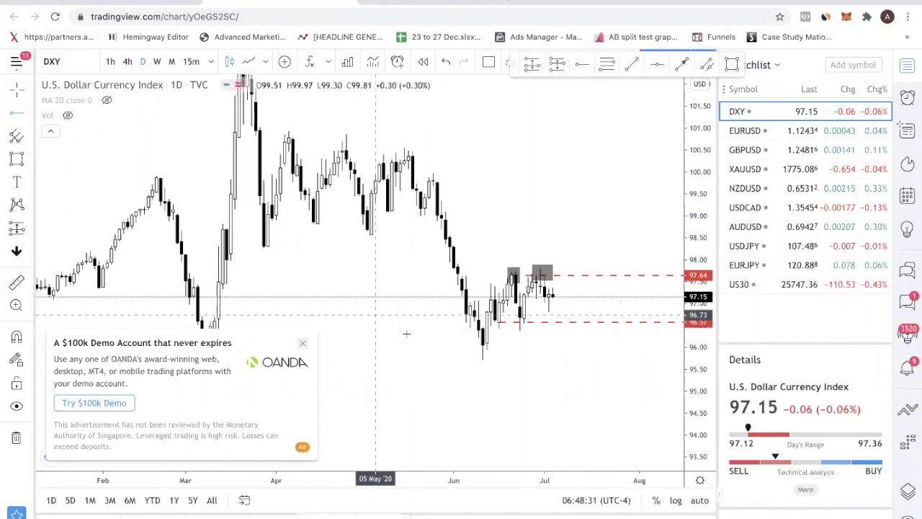
click(479, 345)
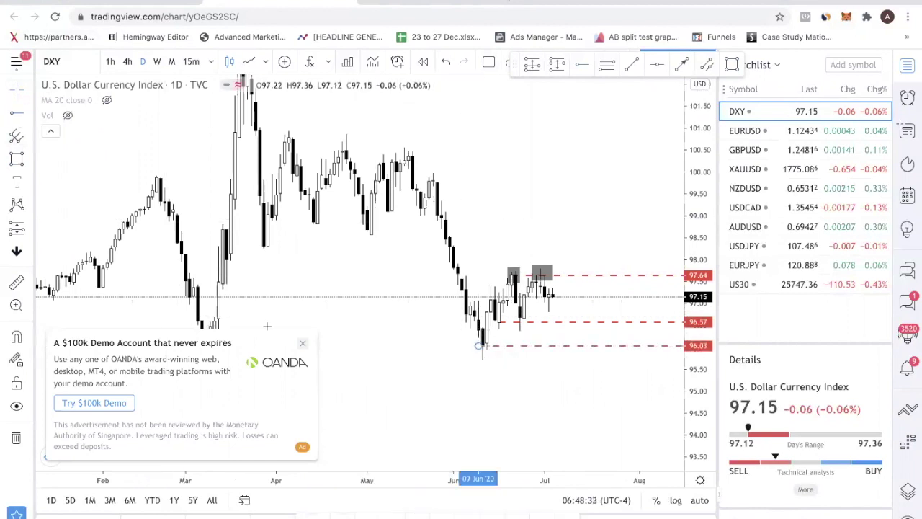
click(303, 343)
click(331, 393)
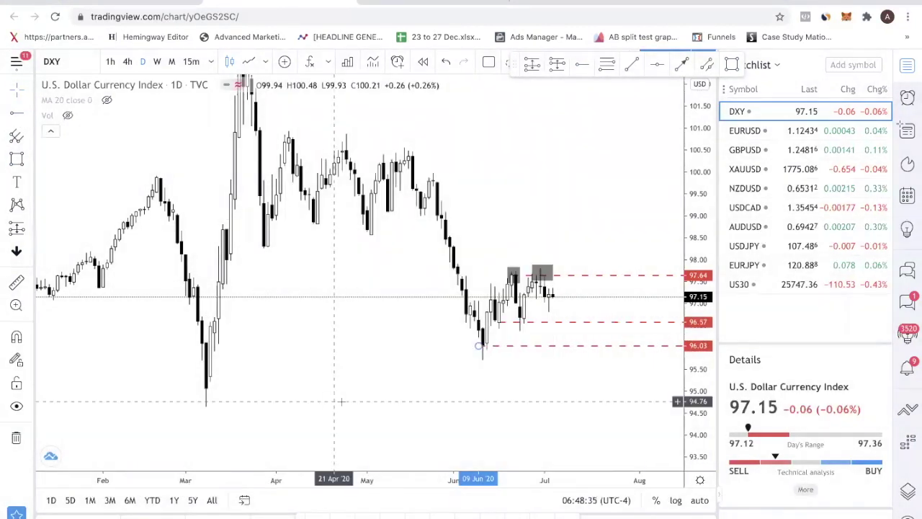
Draw a rising trend line from the 10 June low at about 95.67 to about 98.21 on 16 July
scroll(468, 332, up, 2)
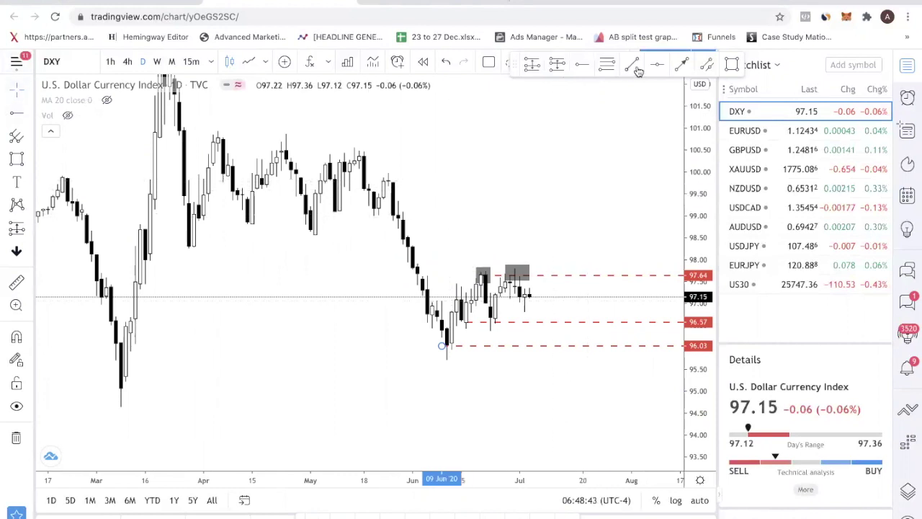
click(446, 360)
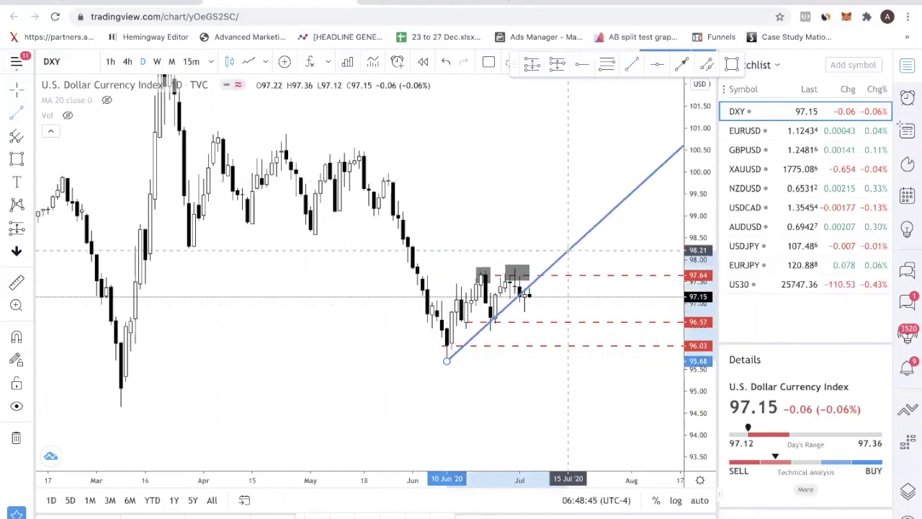
click(573, 250)
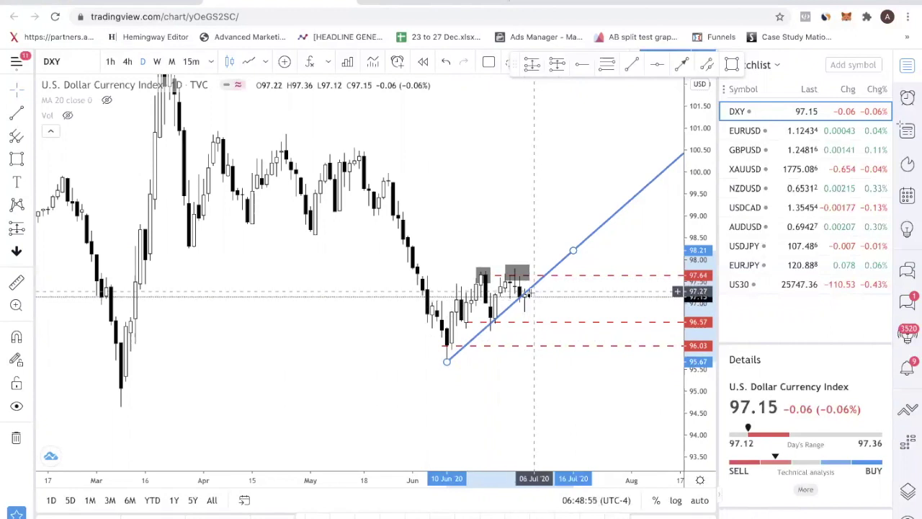
Examine the trend line and price levels on the 4-hour DXY chart, and return to the daily timeframe
click(127, 61)
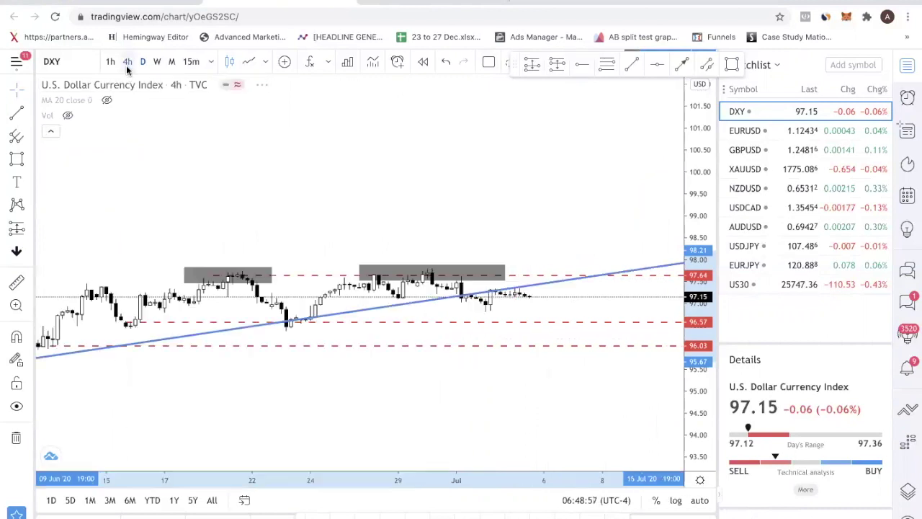
scroll(587, 315, down, 3)
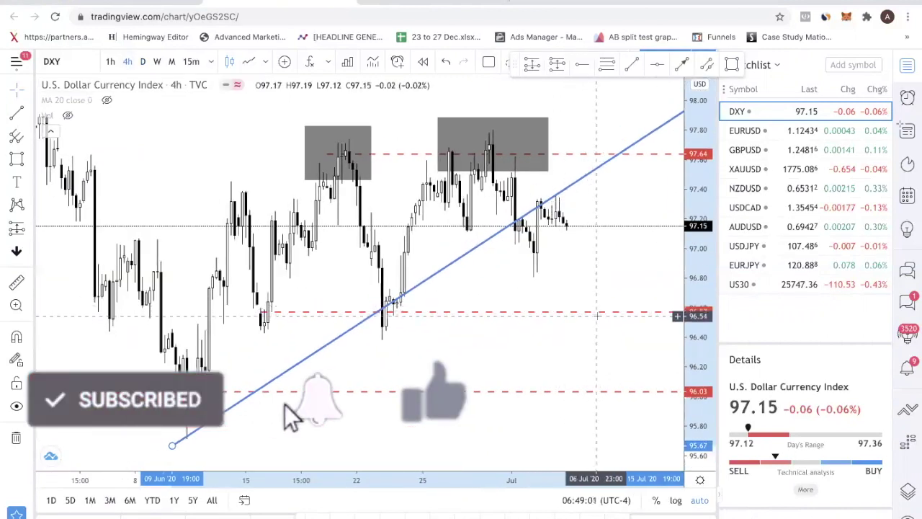
click(142, 61)
scroll(588, 292, up, 4)
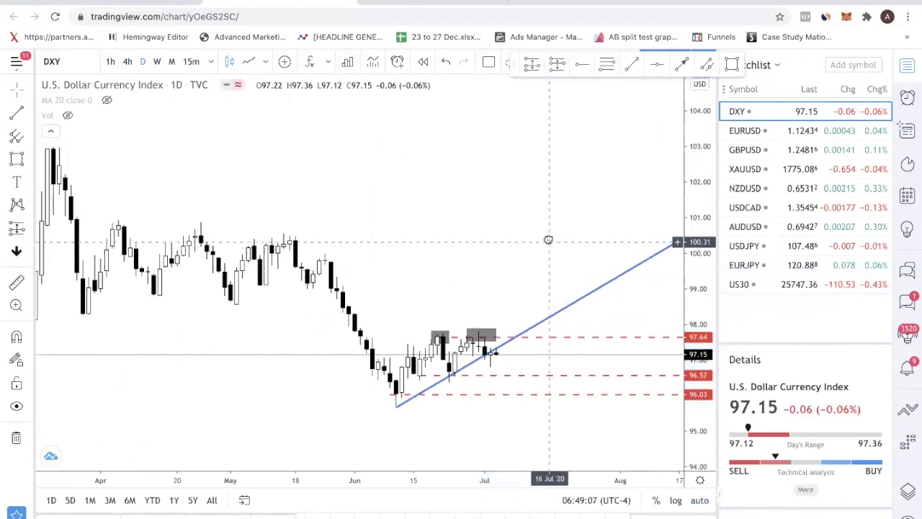
drag(502, 360, 497, 321)
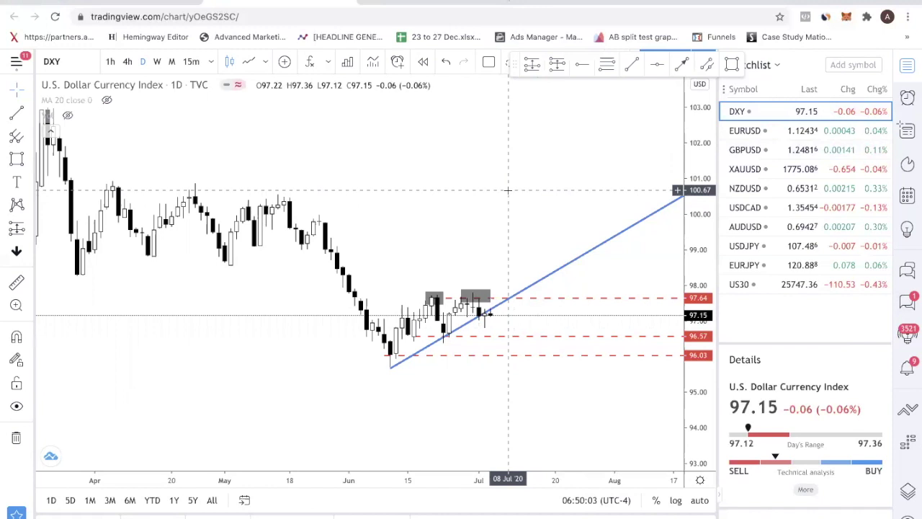
Open the EURUSD chart and draw a horizontal ray at about 1.12065 from the 25 June candle
click(749, 130)
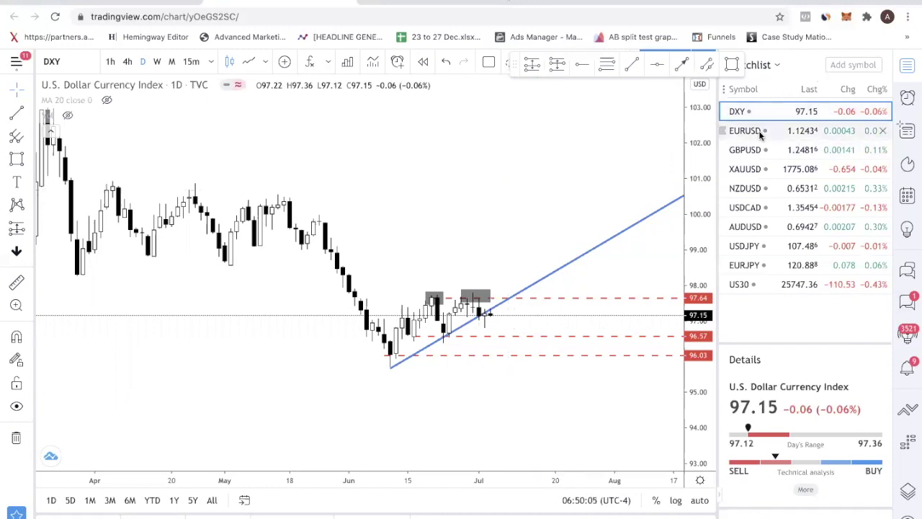
scroll(538, 258, down, 1)
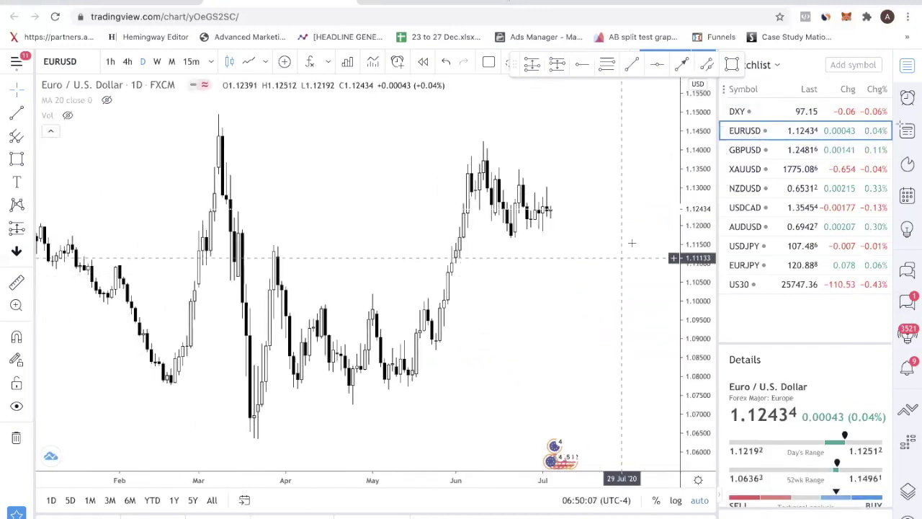
scroll(571, 227, up, 3)
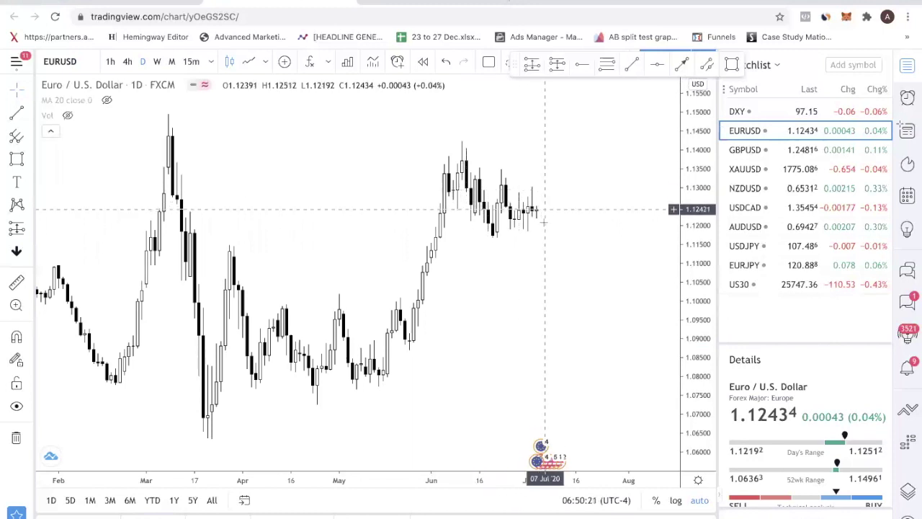
click(582, 65)
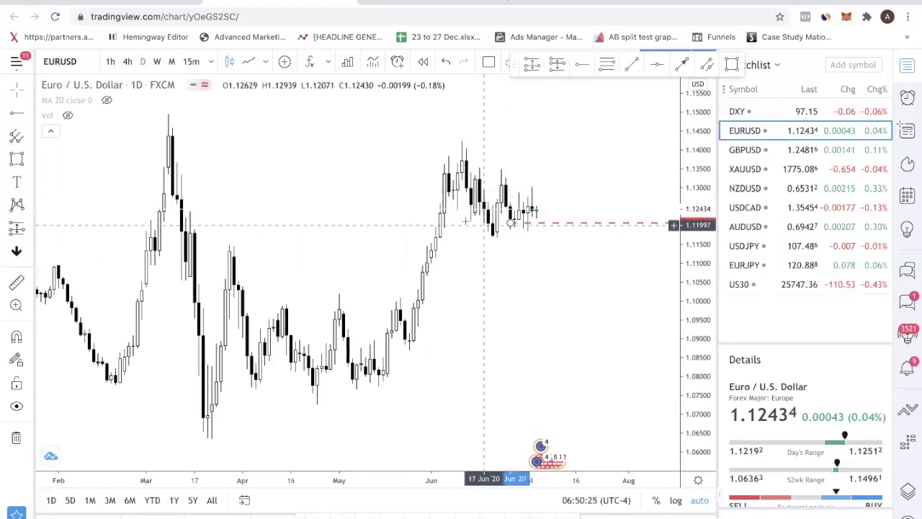
click(513, 223)
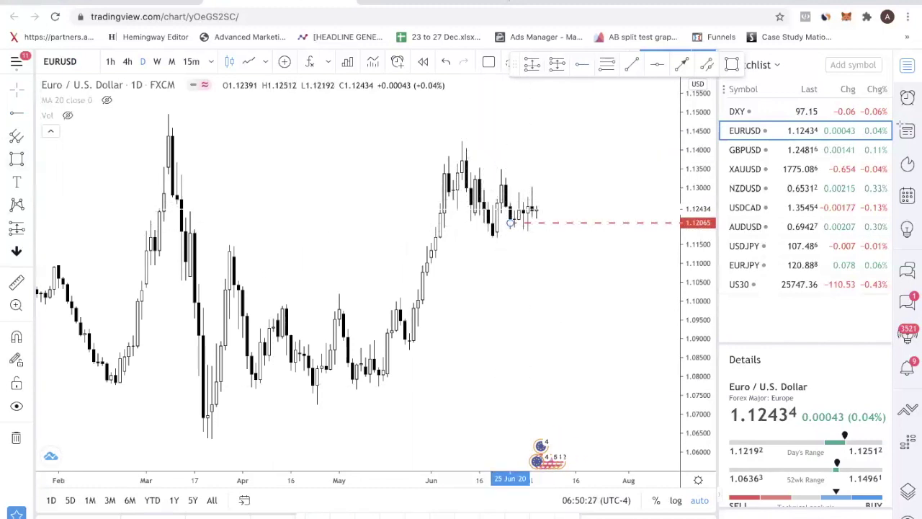
Draw a shaded rectangle at the EURUSD support level and place it over the lows from about 8 to 17 June
click(731, 64)
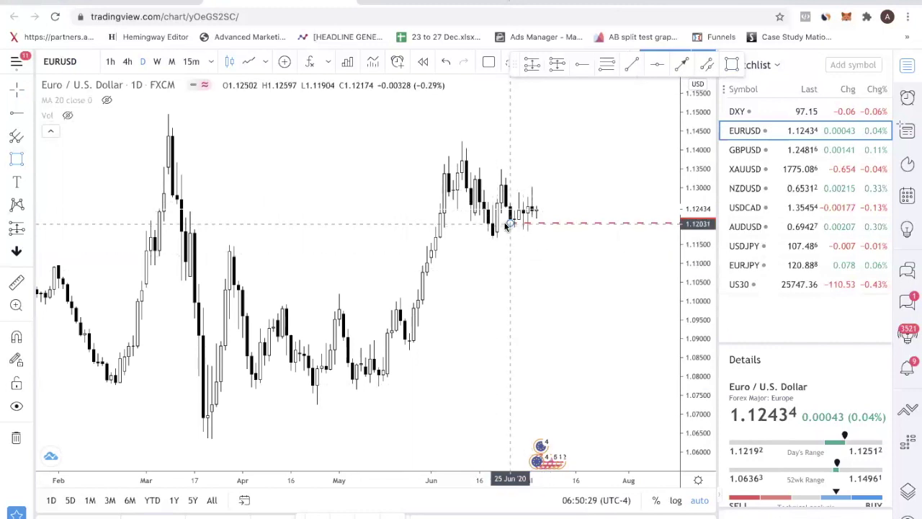
drag(500, 220, 581, 229)
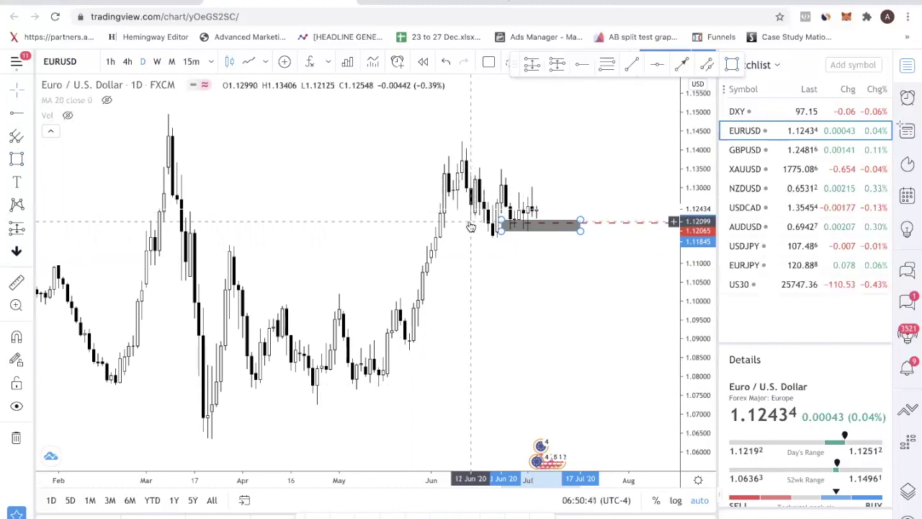
mouse_move(554, 222)
mouse_down()
mouse_move(473, 220)
mouse_move(485, 219)
mouse_up()
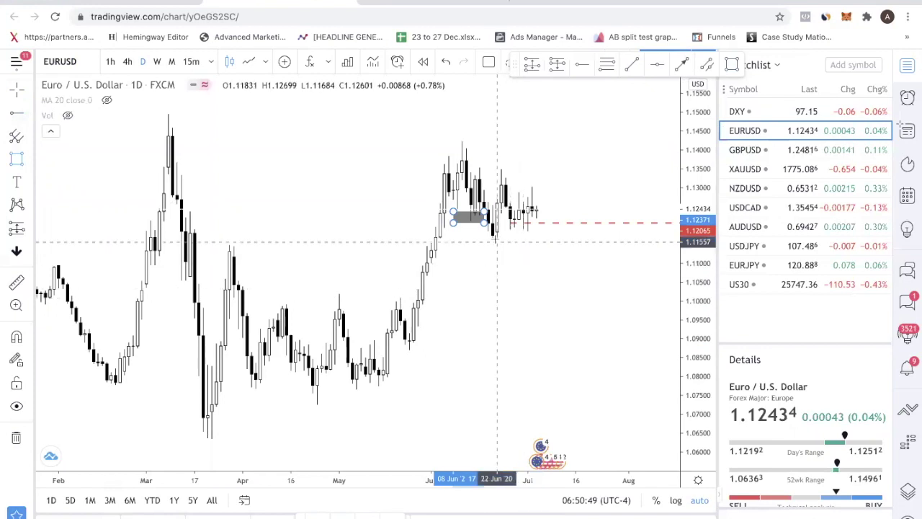
Draw shaded rectangles over the EURUSD lows around 22 June and from about 25 June into early July
mouse_move(489, 223)
mouse_down()
mouse_move(504, 241)
mouse_move(555, 233)
mouse_up()
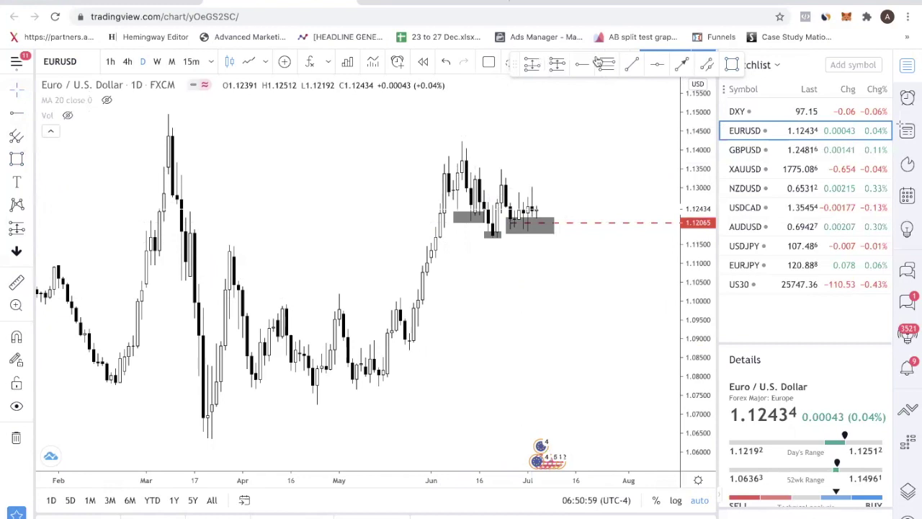
Draw a falling trend line on EURUSD from the 10 June high at about 1.14185 to about 1.11116 on 5 August
click(627, 72)
click(466, 143)
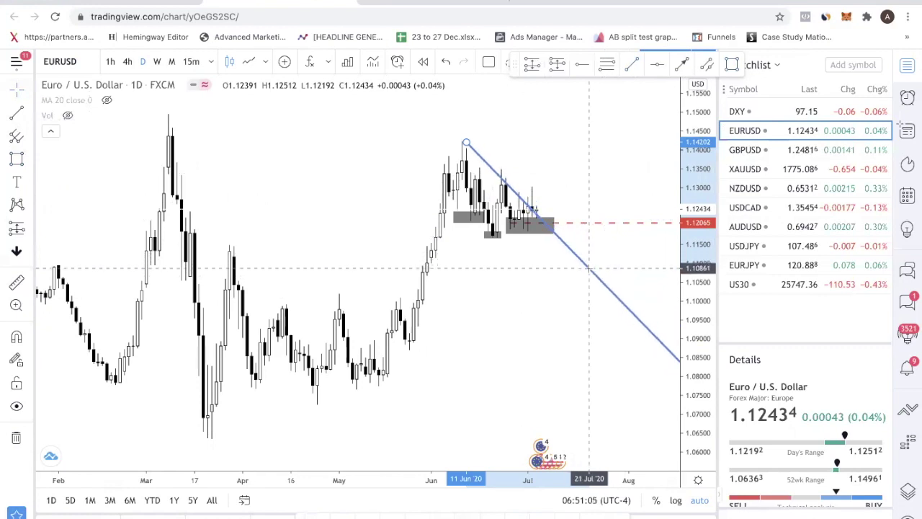
click(589, 268)
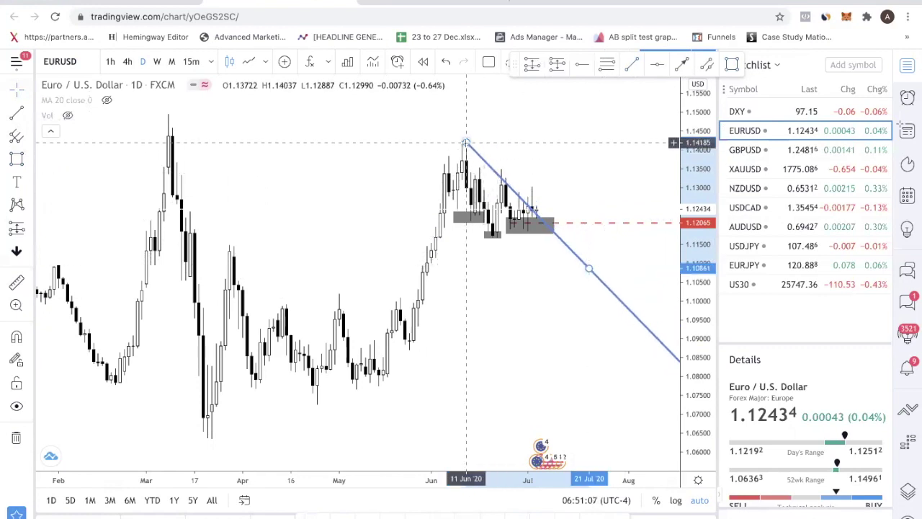
drag(589, 267, 618, 265)
drag(466, 150, 462, 143)
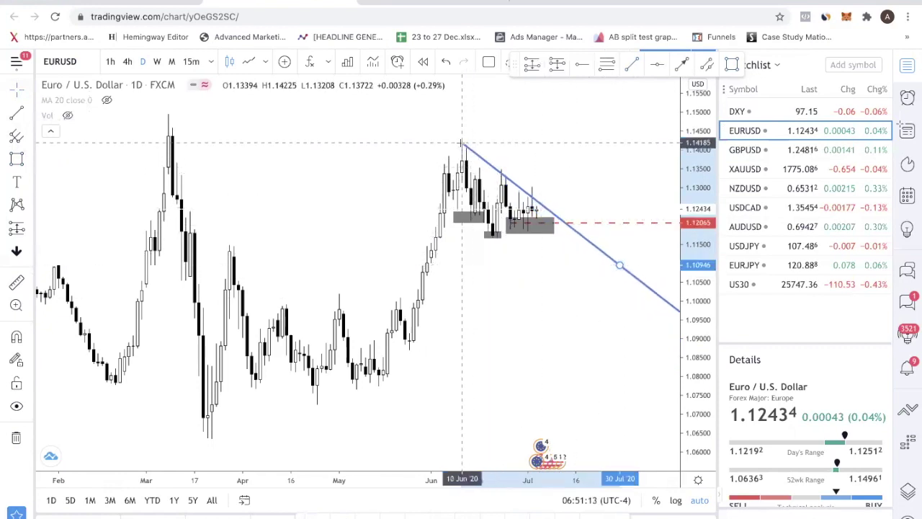
drag(621, 265, 638, 258)
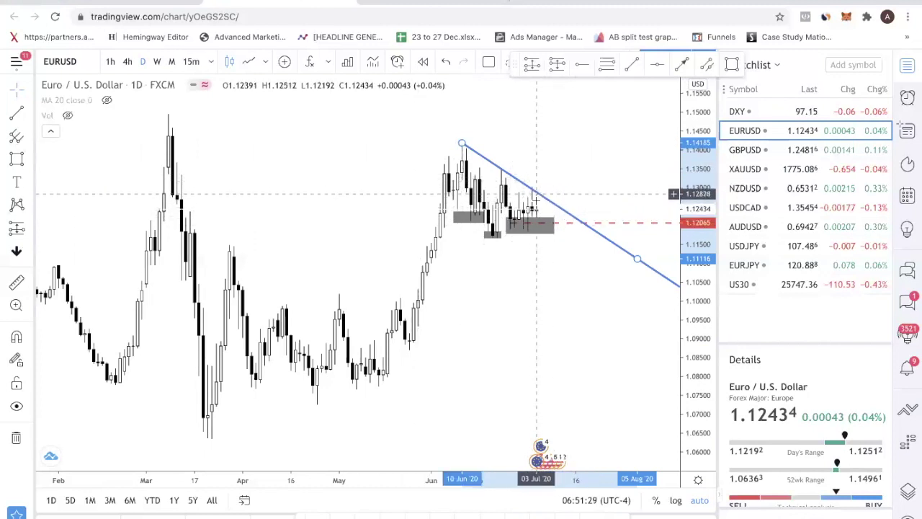
Draw a horizontal ray at about 1.13032 from the 26 June candle
click(581, 65)
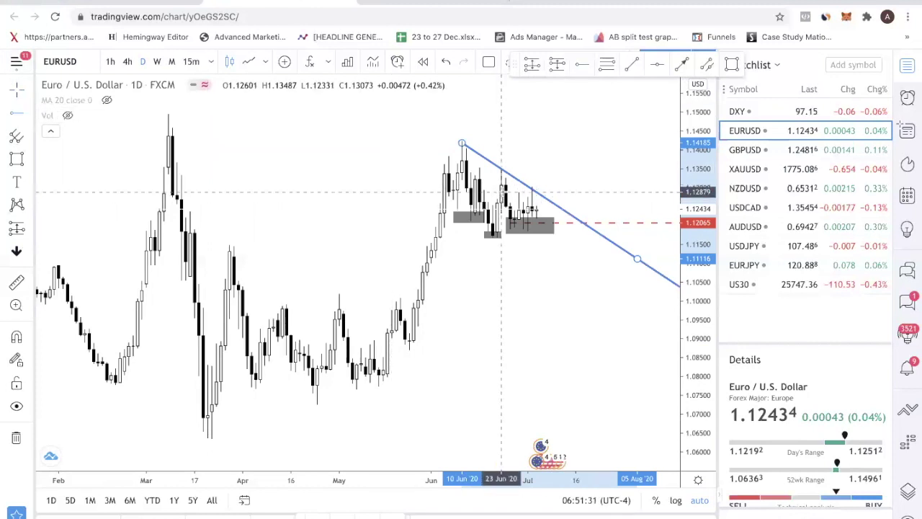
click(514, 187)
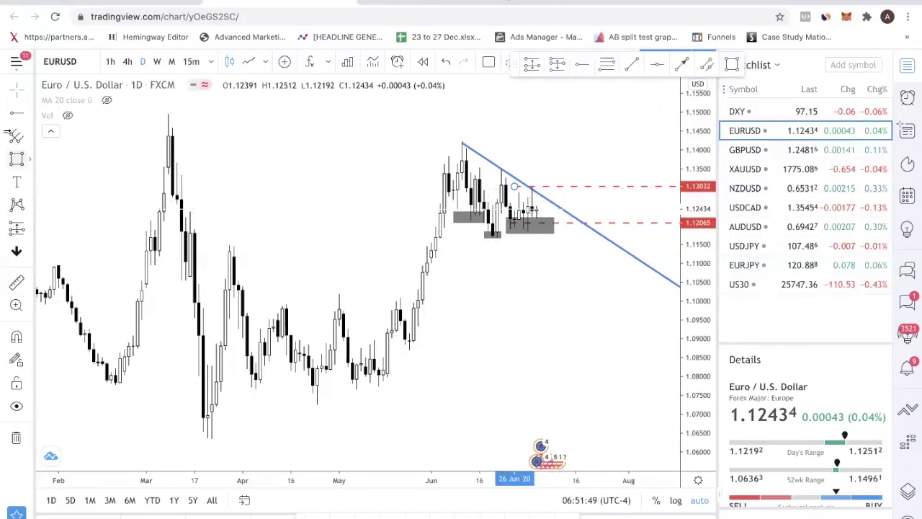
Draw two arrows from the latest EURUSD candle, one falling to about 1.10149 and one rising to about 1.14270
click(685, 66)
click(540, 216)
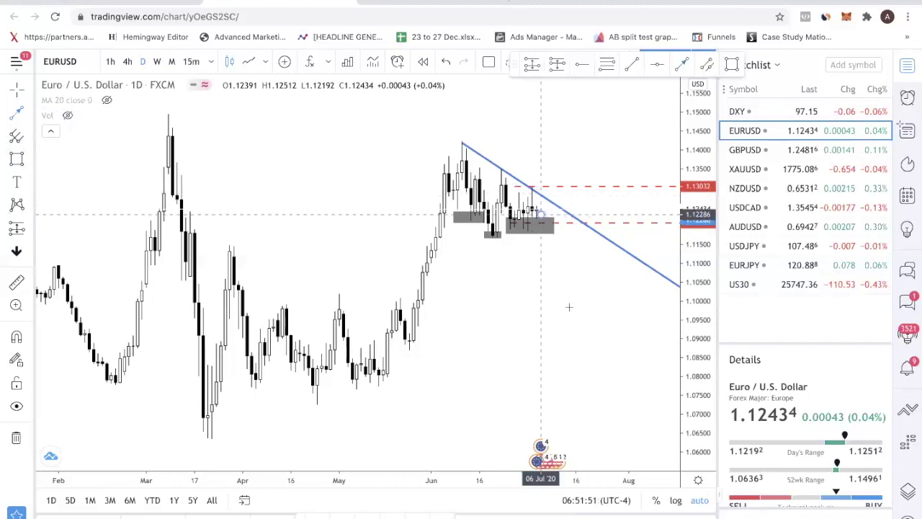
click(567, 292)
click(665, 67)
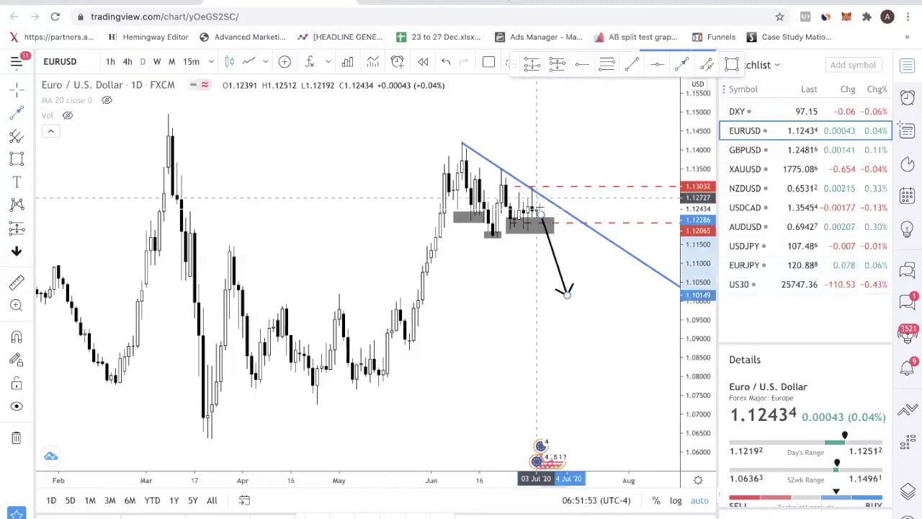
click(542, 210)
click(572, 142)
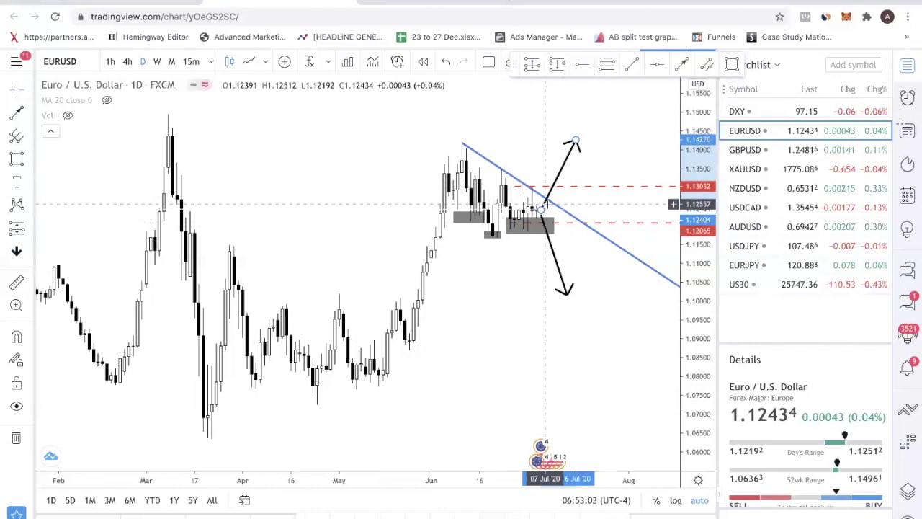
Open the GBPUSD chart and draw a falling trend line from the 10 June high at about 1.28125 to about 1.19577 on 24 July
click(745, 150)
right_click(553, 148)
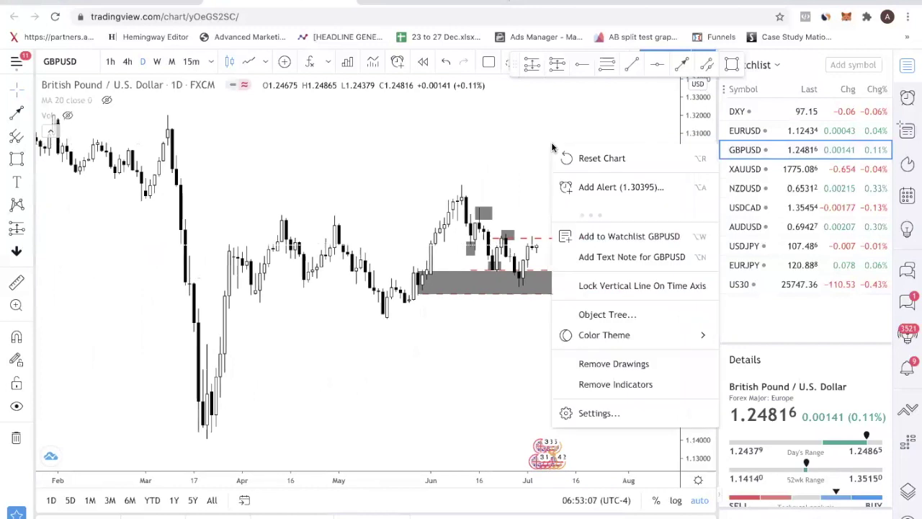
click(387, 204)
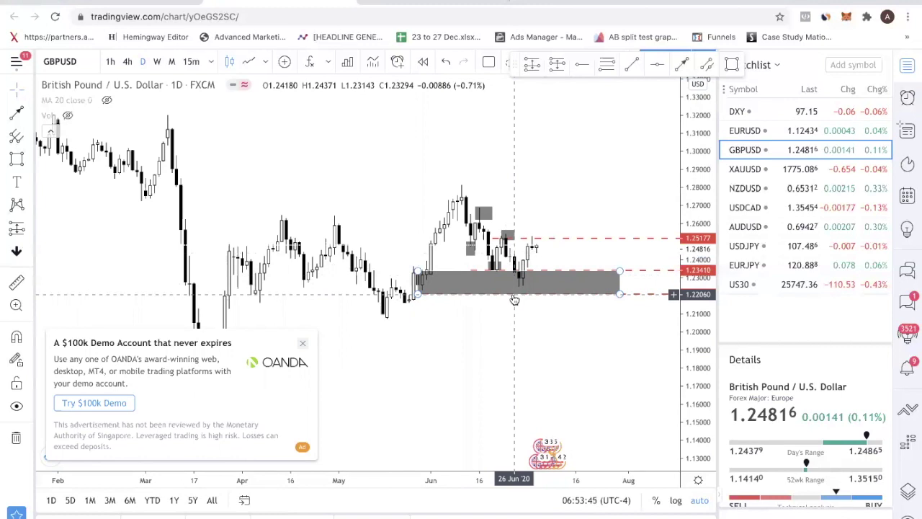
click(514, 298)
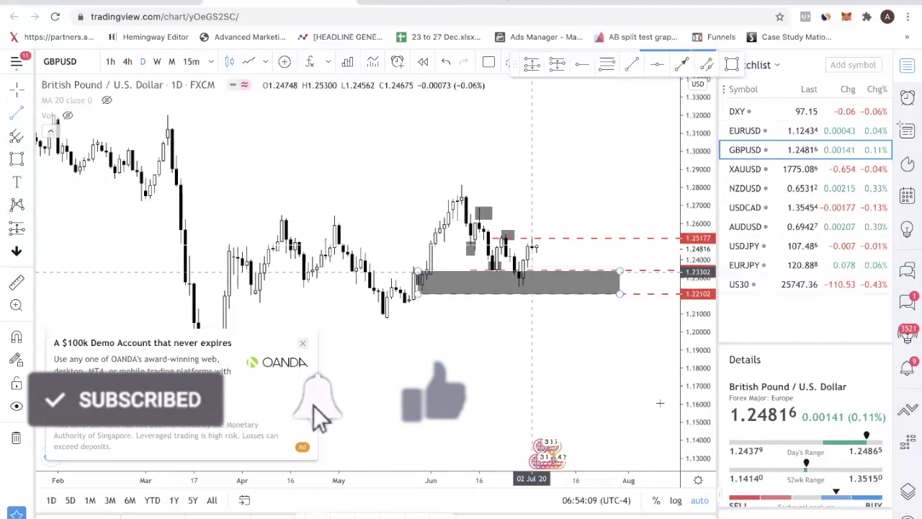
click(462, 185)
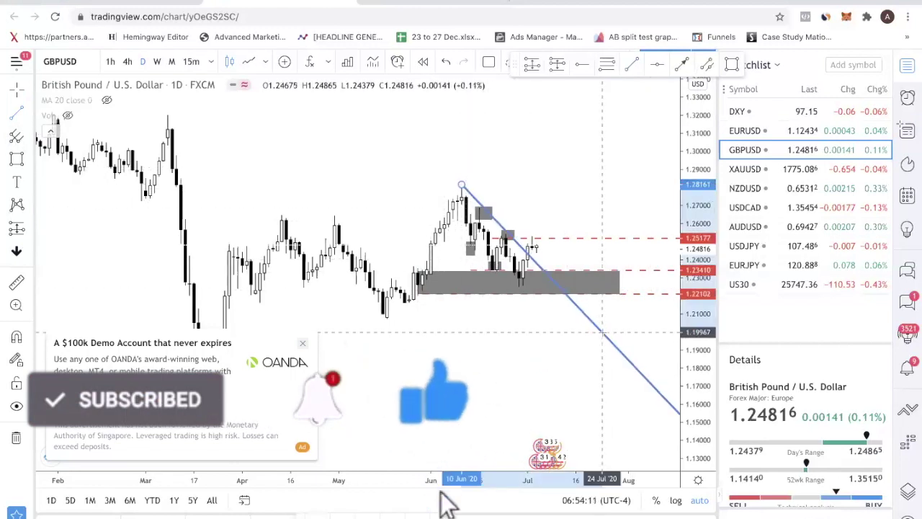
click(602, 335)
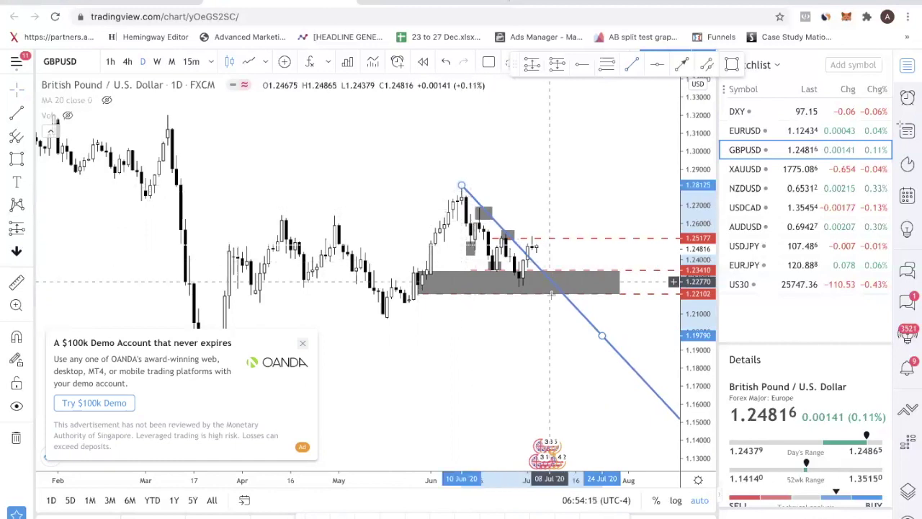
drag(602, 335, 602, 339)
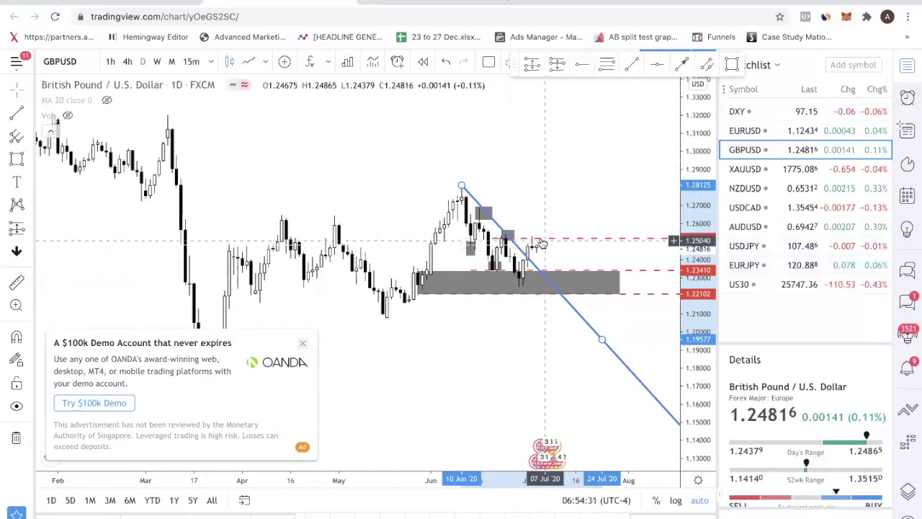
Draw a rising arrow from the latest GBPUSD candle to about 1.282 on 16 July, and delete it
click(634, 68)
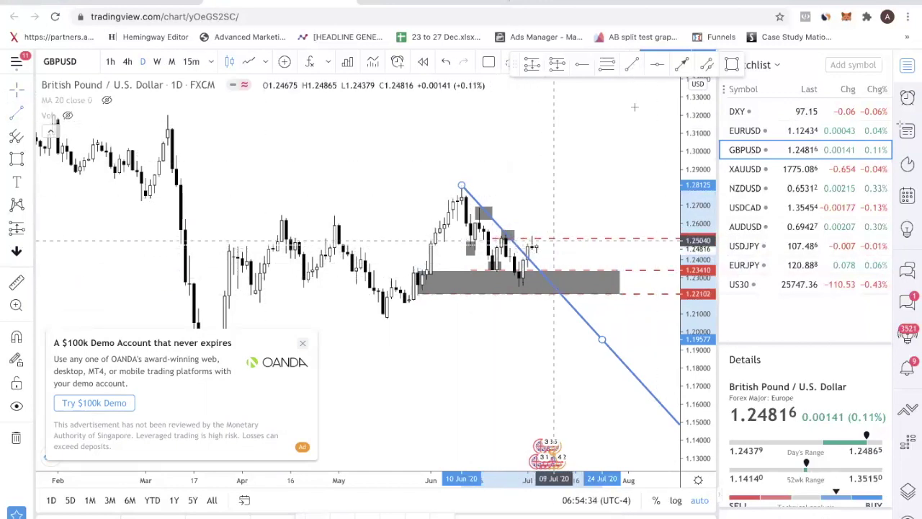
click(547, 246)
right_click(570, 185)
click(541, 249)
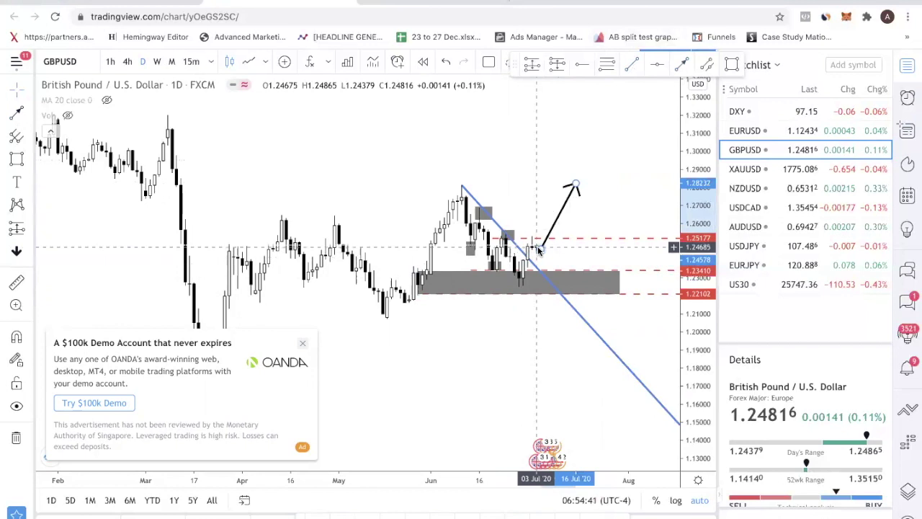
key(Delete)
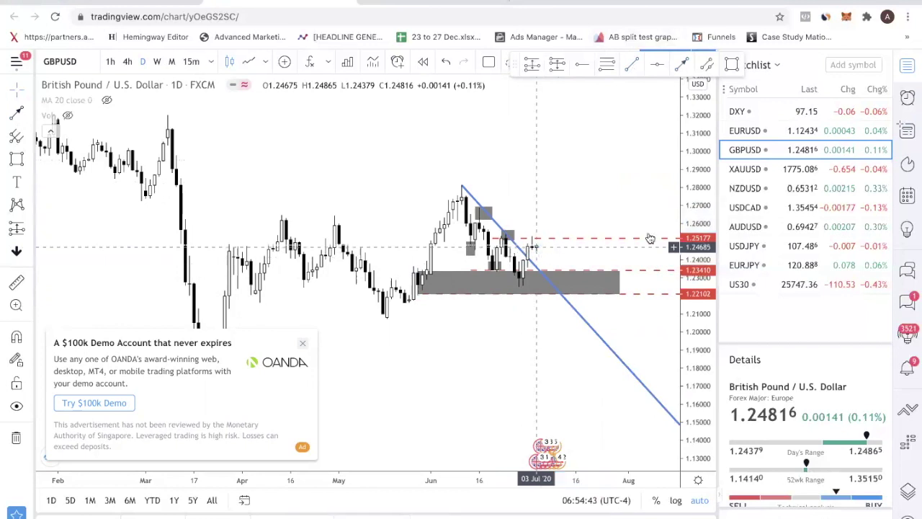
Draw a shaded rectangle from 2 to 13 July between about 1.25323 and 1.24366
click(17, 159)
click(531, 237)
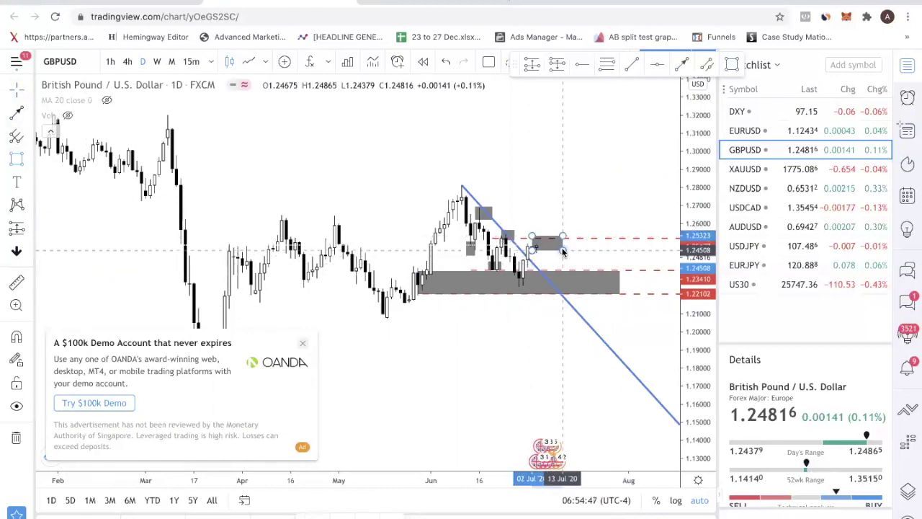
click(562, 251)
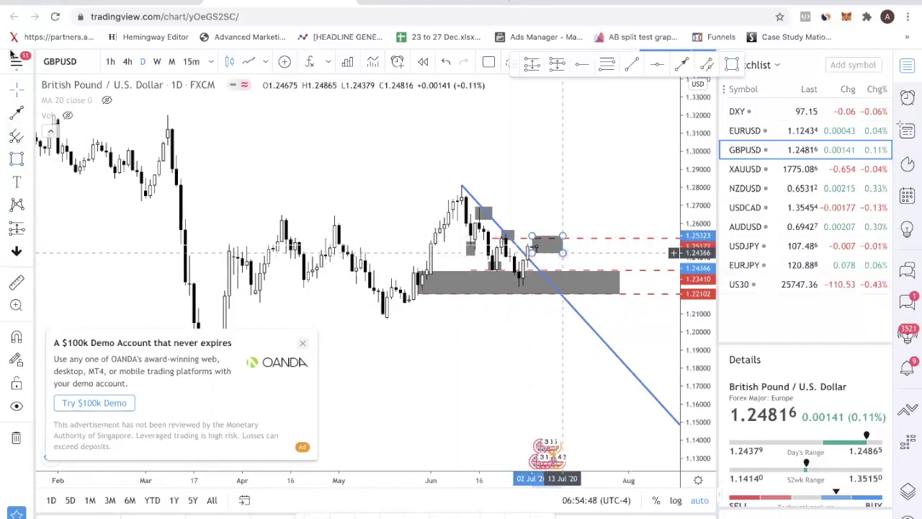
Switch GBPUSD to the 4-hour timeframe and draw a short rising arrow from about 1.24483 to about 1.26113 at the latest candle
click(126, 63)
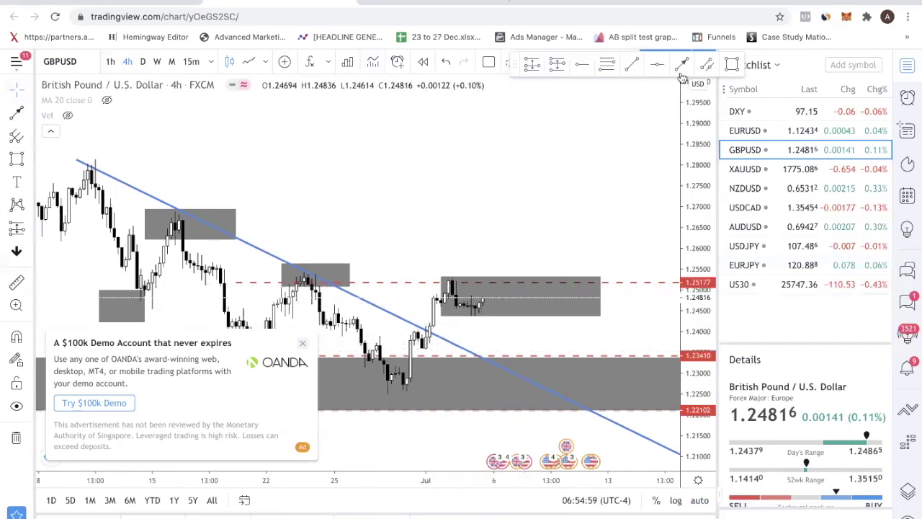
drag(490, 311, 544, 190)
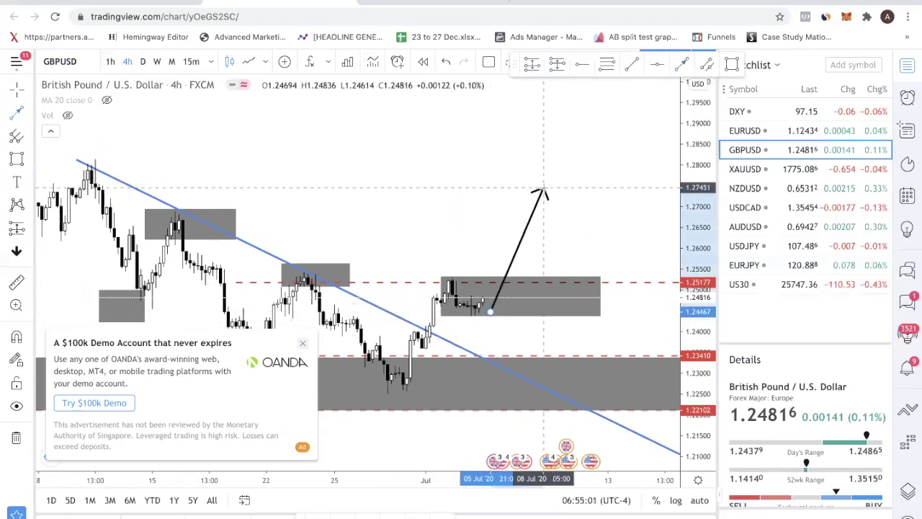
key(ctrl+z)
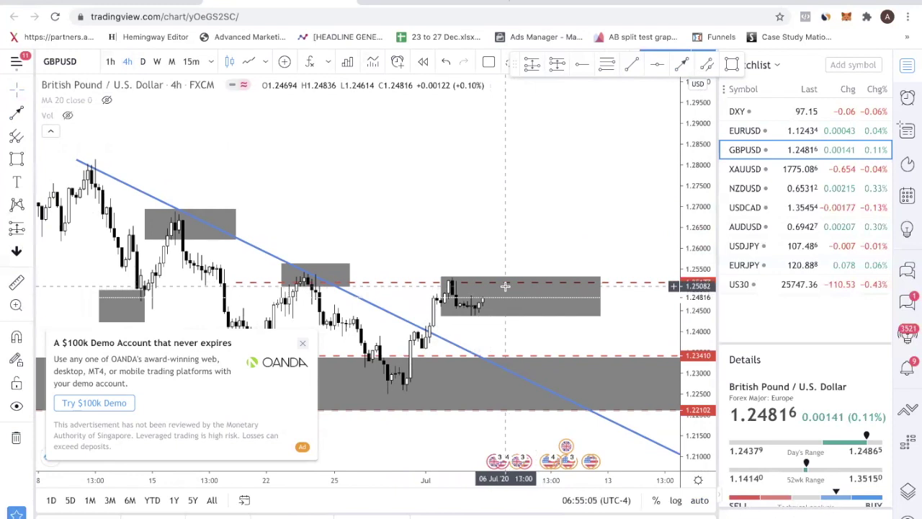
click(681, 64)
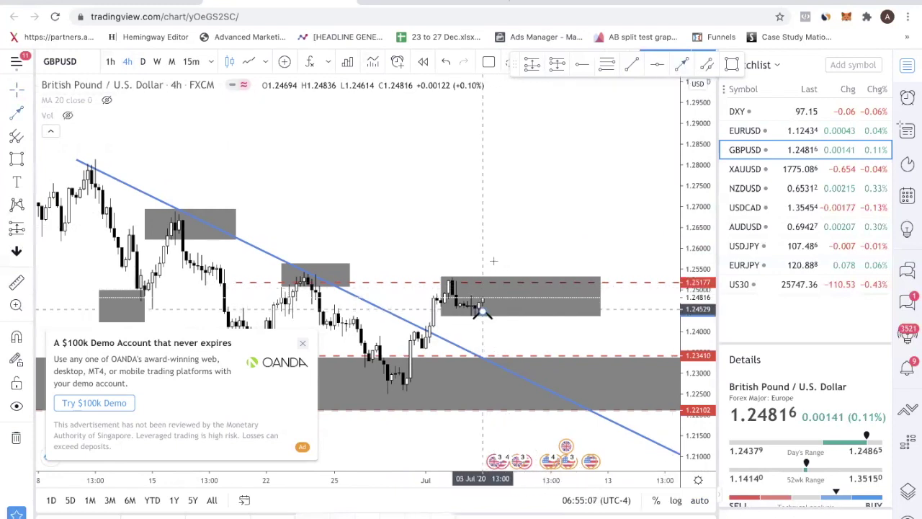
drag(482, 309, 497, 246)
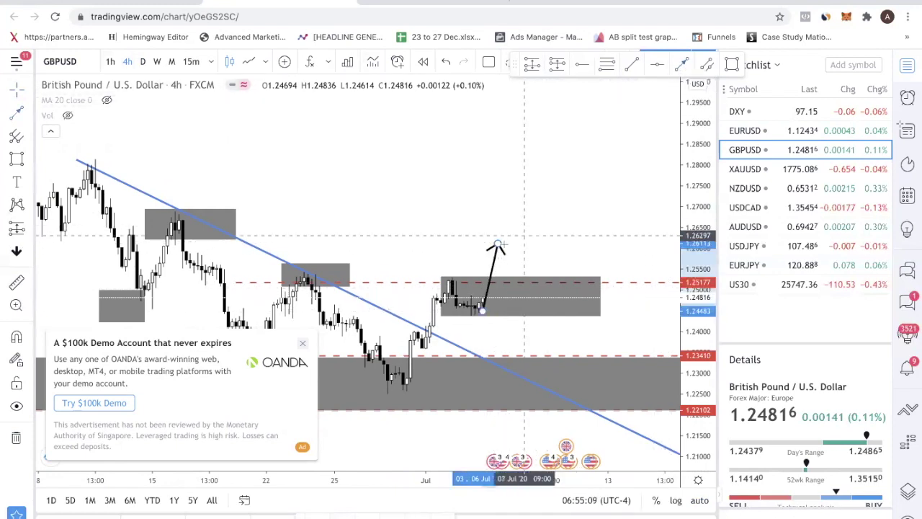
click(497, 248)
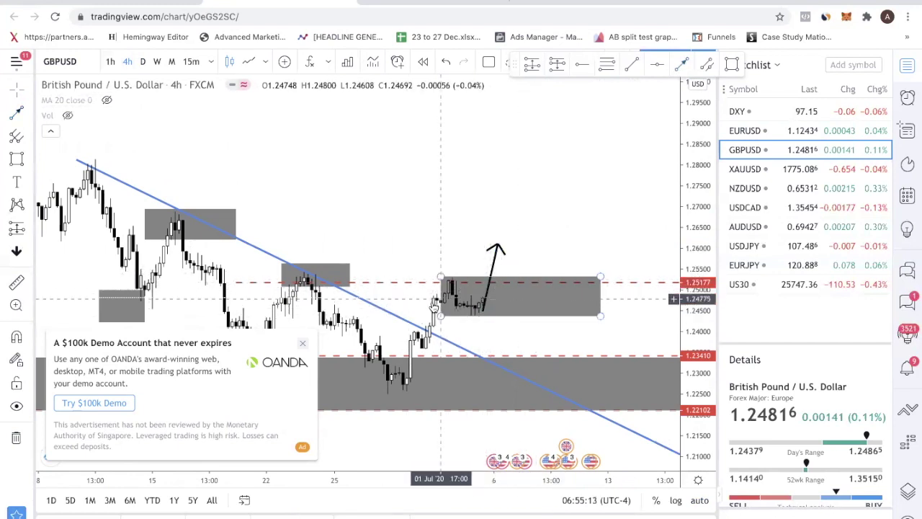
Return GBPUSD to the daily timeframe and delete the shaded rectangle beside the early July candles
click(142, 61)
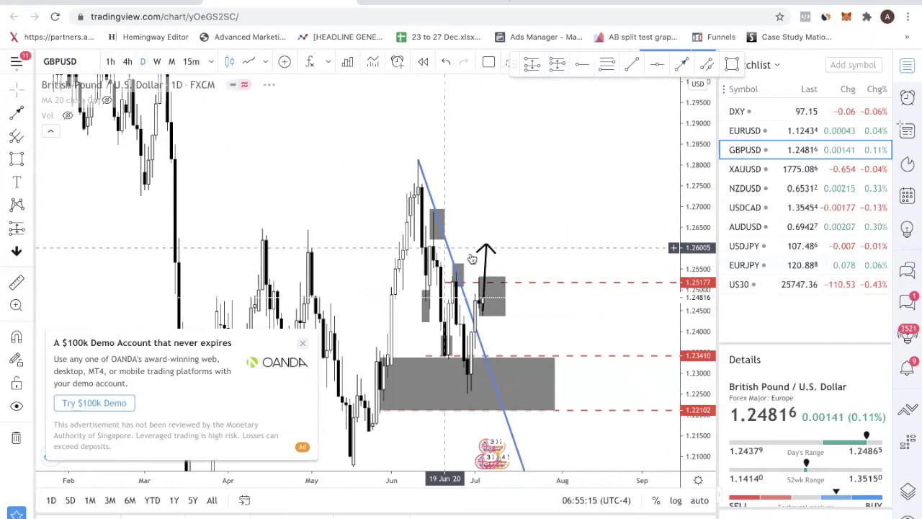
drag(695, 230, 695, 281)
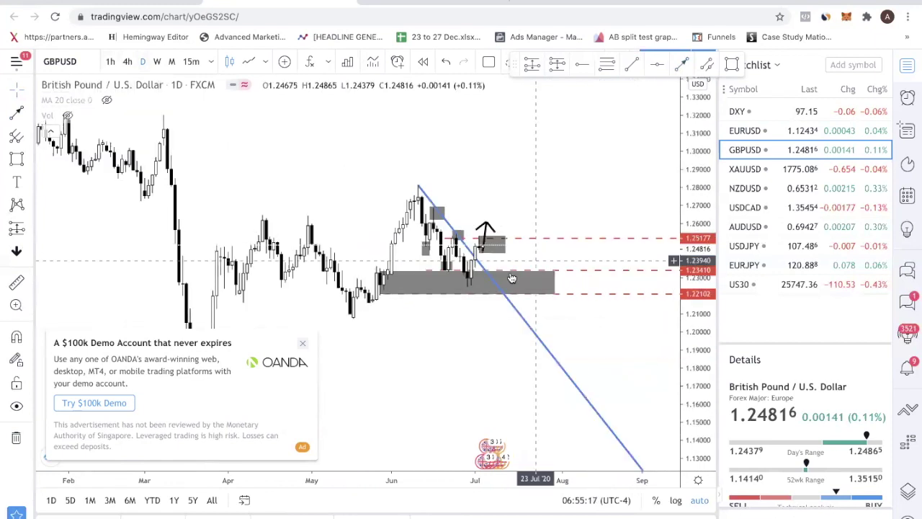
scroll(451, 254, up, 2)
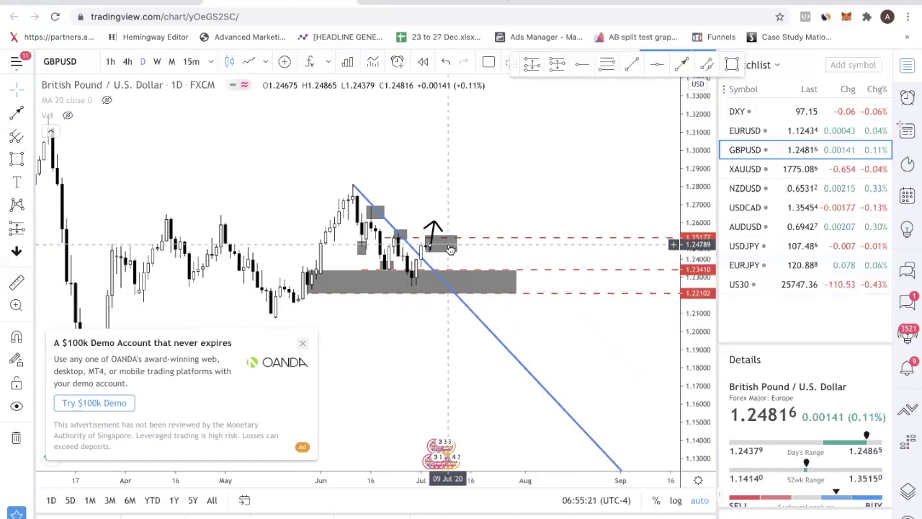
click(458, 250)
scroll(460, 253, right, 1)
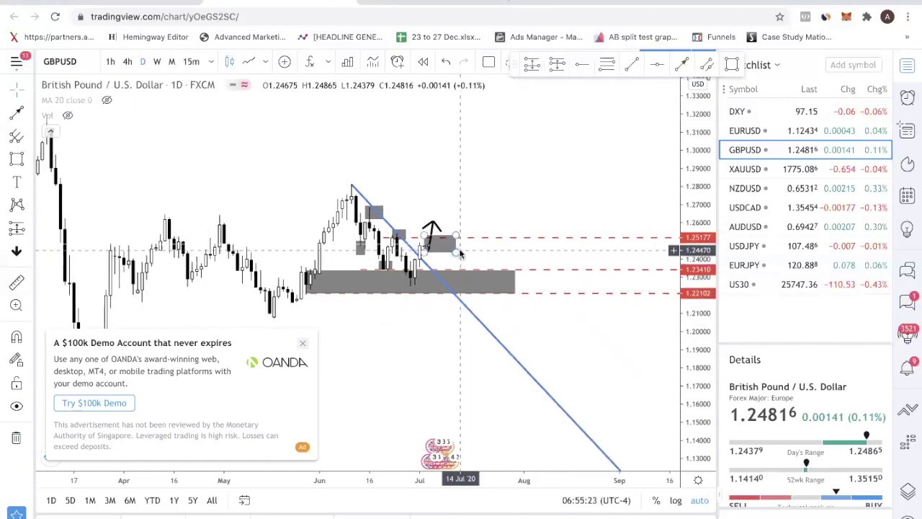
scroll(461, 253, left, 5)
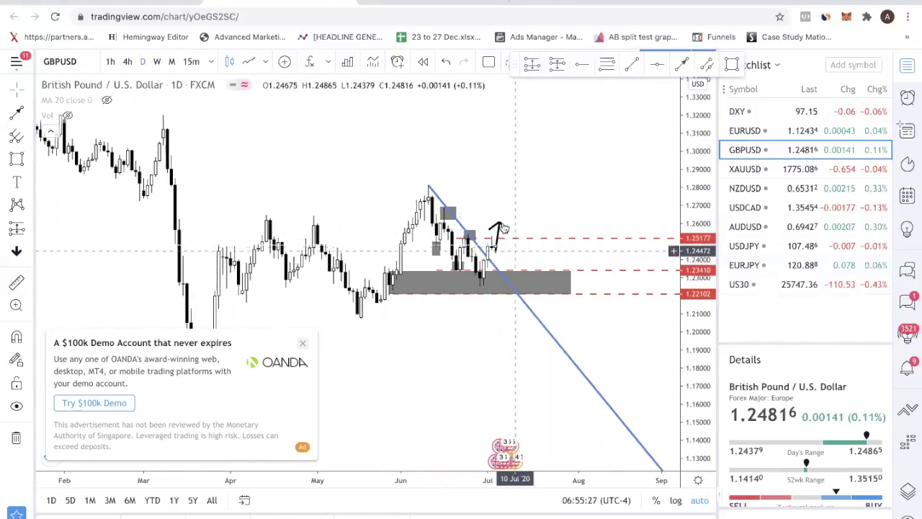
key(Delete)
Open the XAUUSD chart and examine the recent daily candles around the marked resistance levels
click(780, 167)
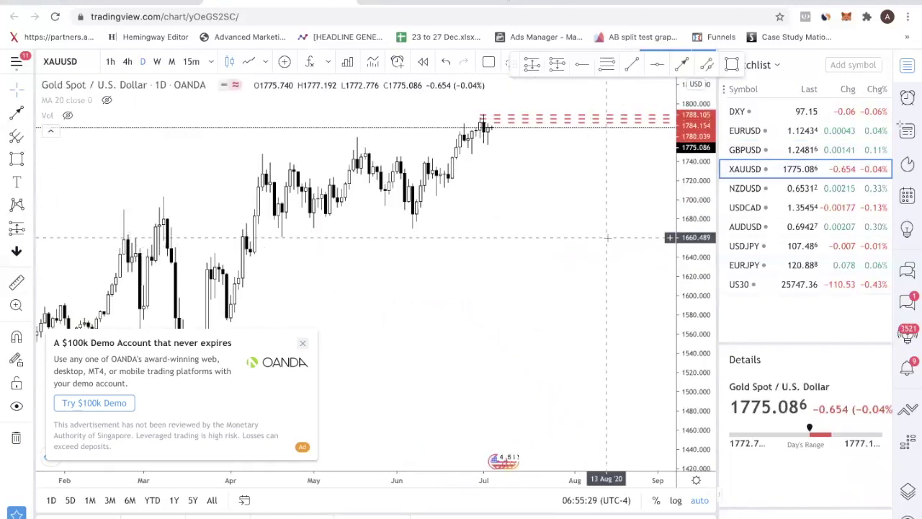
scroll(514, 247, up, 5)
scroll(518, 271, down, 3)
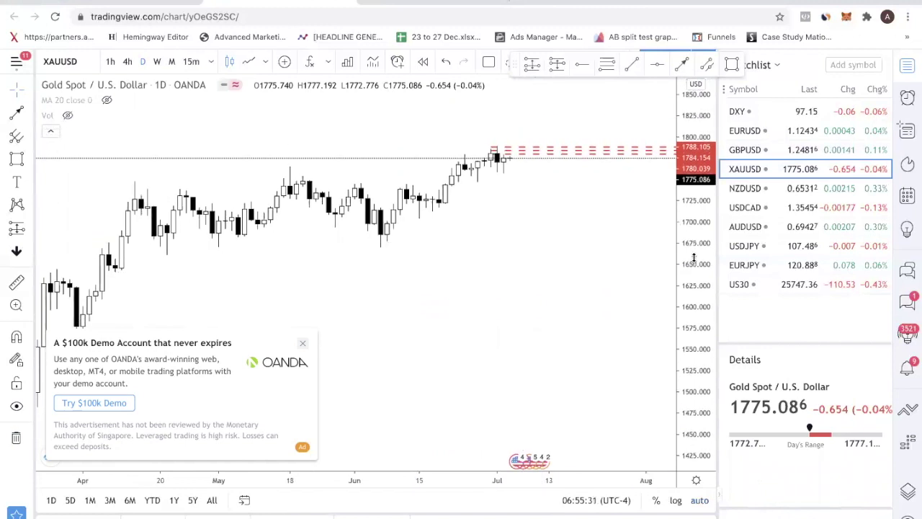
scroll(595, 216, up, 3)
scroll(494, 255, left, 3)
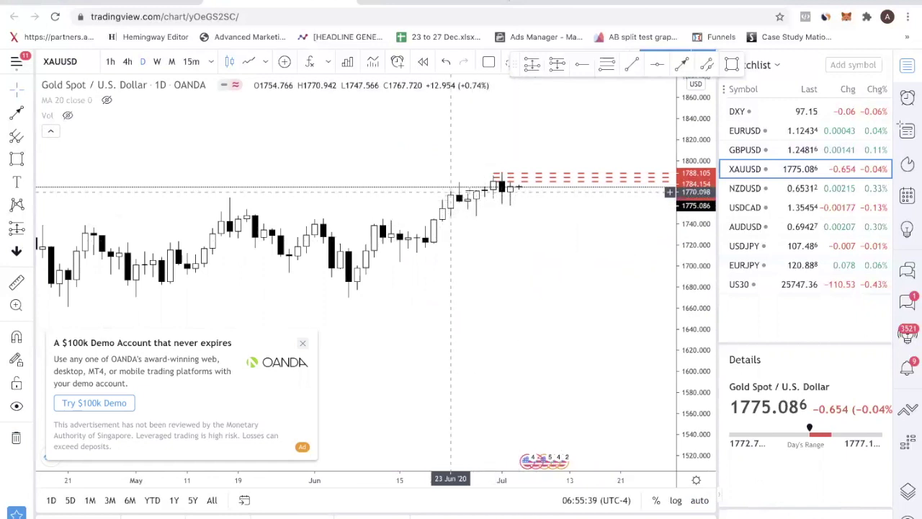
Draw a shaded rectangle over the XAUUSD consolidation from 15 April to 15 July between about 1747.774 and 1659.428
scroll(564, 205, down, 2)
scroll(565, 211, down, 1)
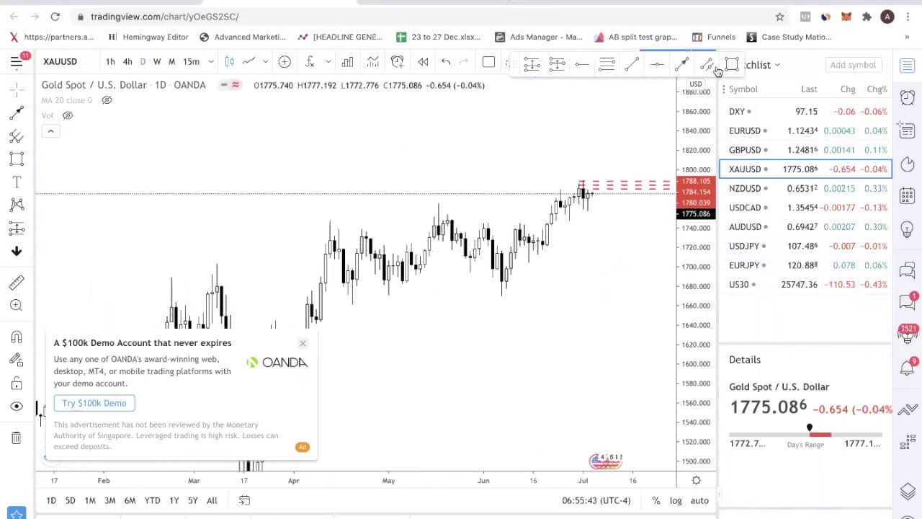
mouse_move(334, 219)
mouse_down()
mouse_move(597, 288)
mouse_move(621, 307)
mouse_up()
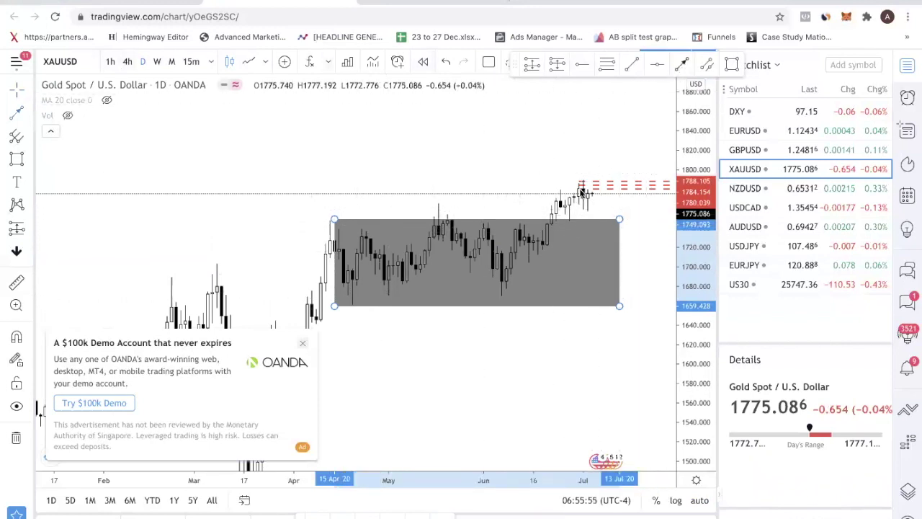
mouse_move(569, 219)
mouse_down()
mouse_move(679, 93)
mouse_move(632, 93)
mouse_up()
key(Escape)
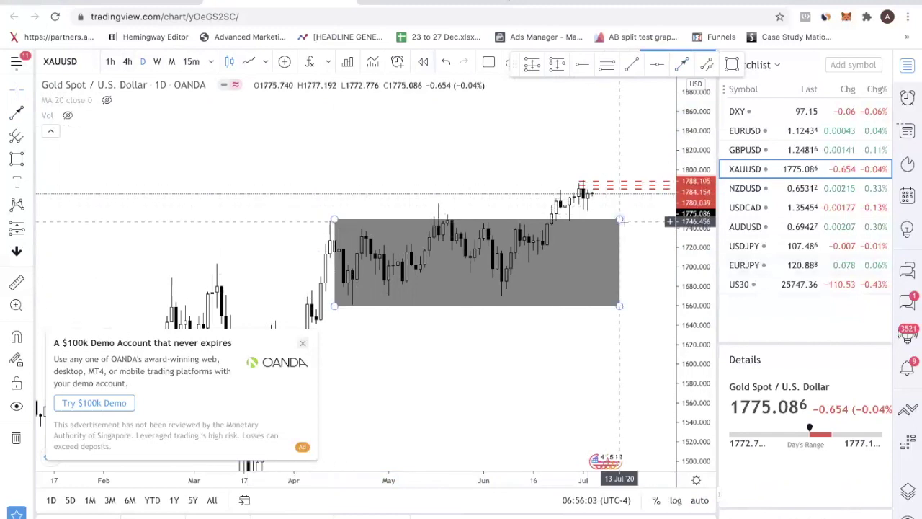
drag(619, 219, 628, 221)
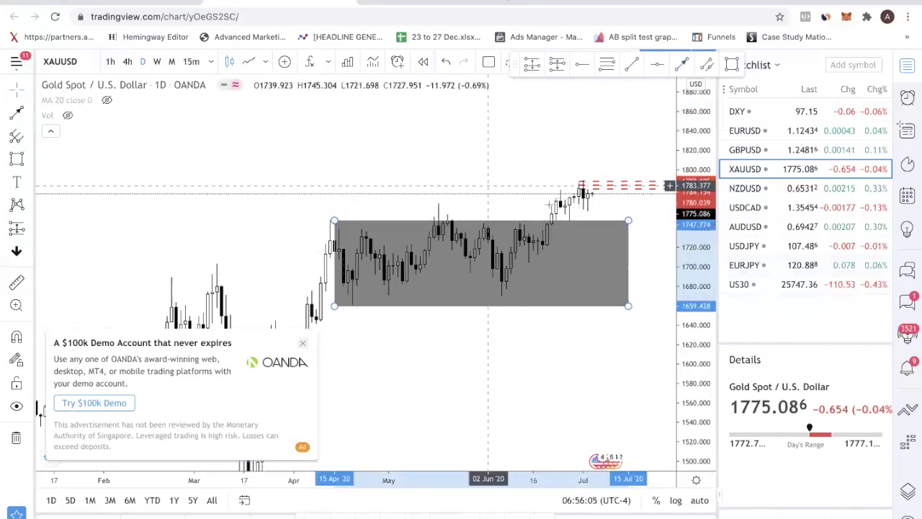
Remove all drawings from the XAUUSD daily chart, including the shaded rectangle and the dashed resistance levels
scroll(510, 241, up, 2)
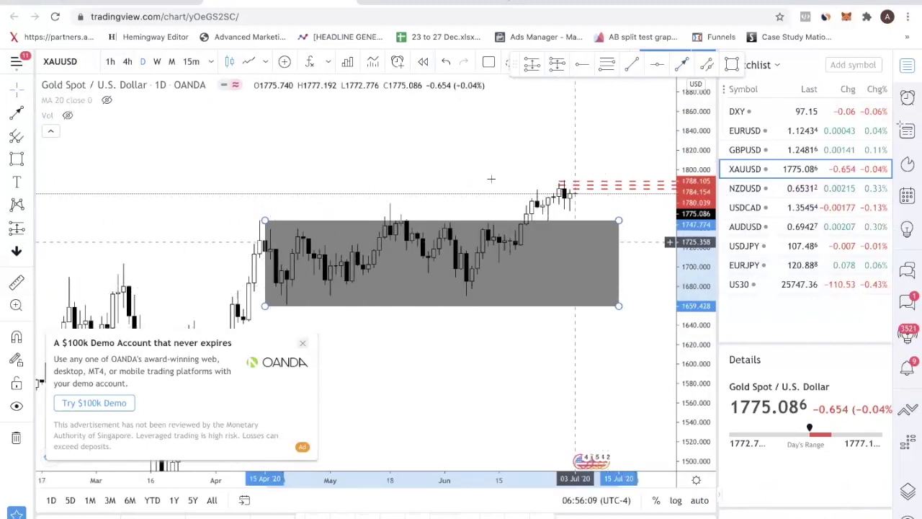
right_click(468, 241)
click(529, 370)
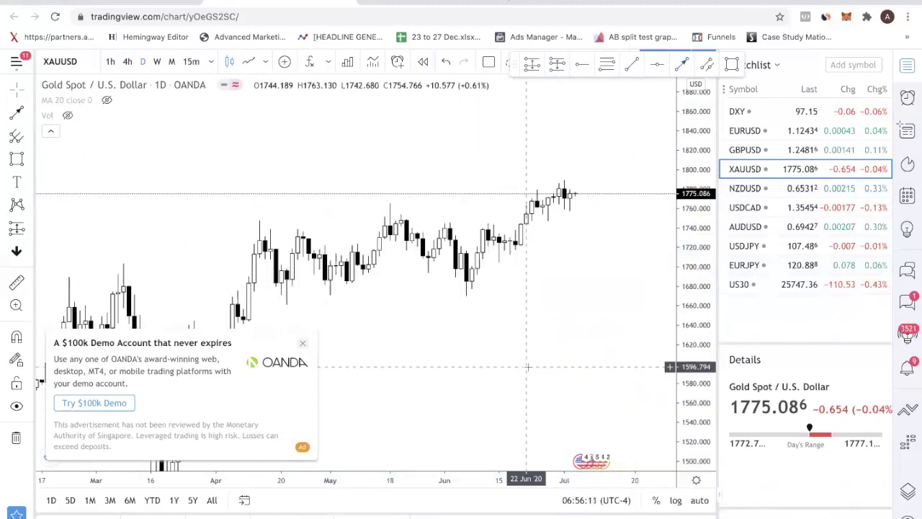
Mark the mid-May high, early June low and late June swing points with small shaded rectangles, and clear all of them
scroll(527, 363, up, 1)
drag(341, 201, 375, 214)
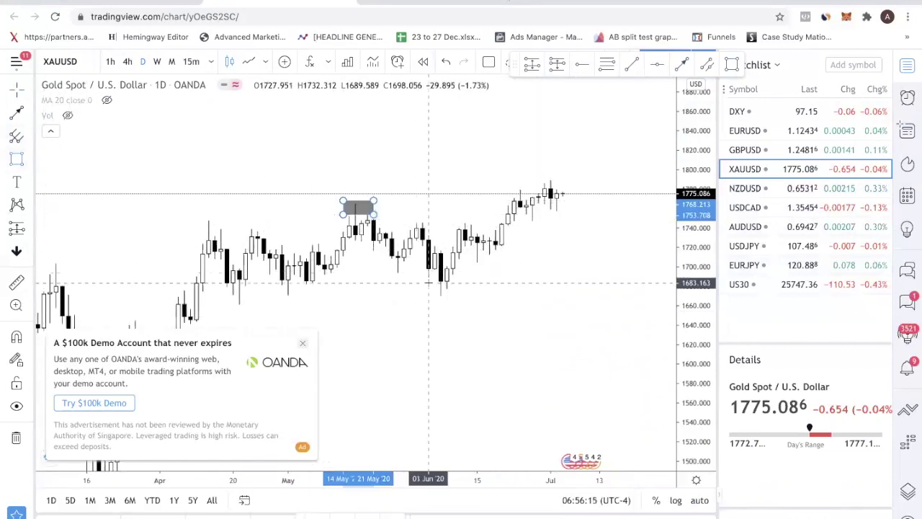
drag(429, 283, 466, 306)
drag(512, 188, 539, 223)
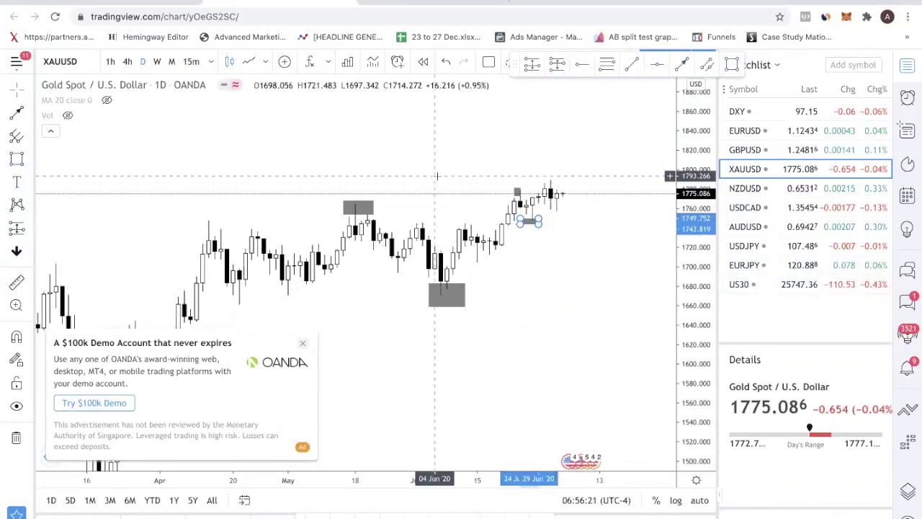
right_click(435, 175)
click(519, 393)
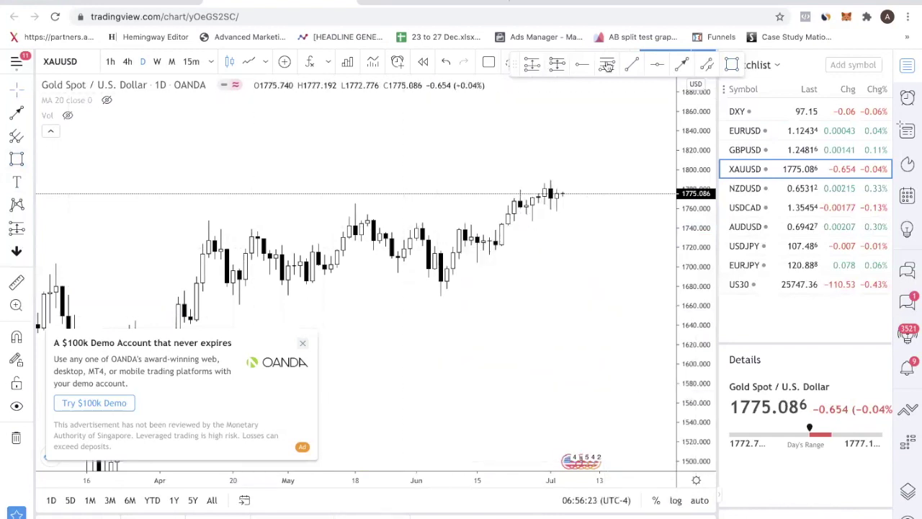
Draw a rising trend line from about 1715.468 on 18 June and adjust its second anchor to follow the late June lows
click(634, 66)
click(496, 252)
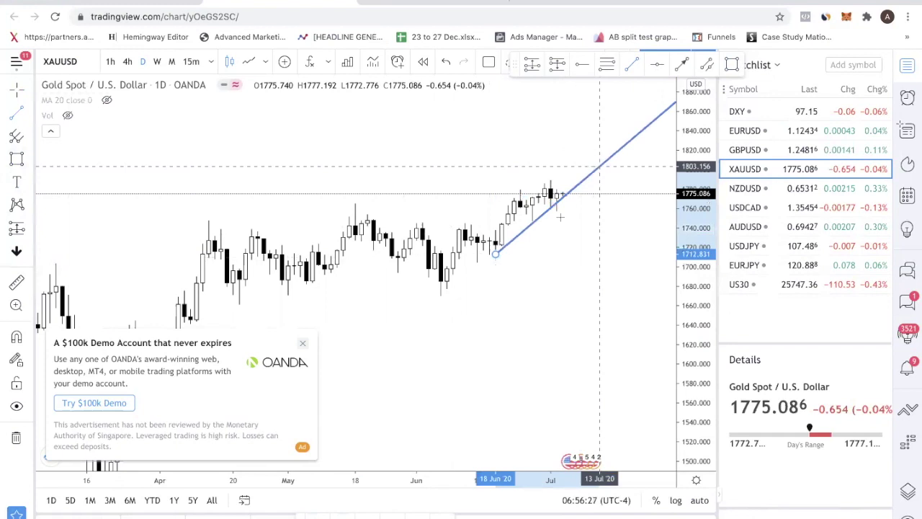
click(599, 166)
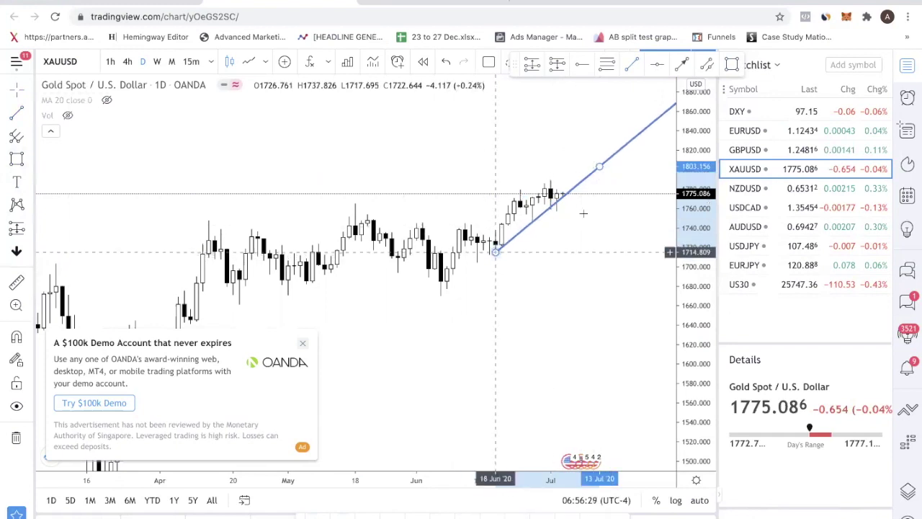
drag(599, 167, 599, 170)
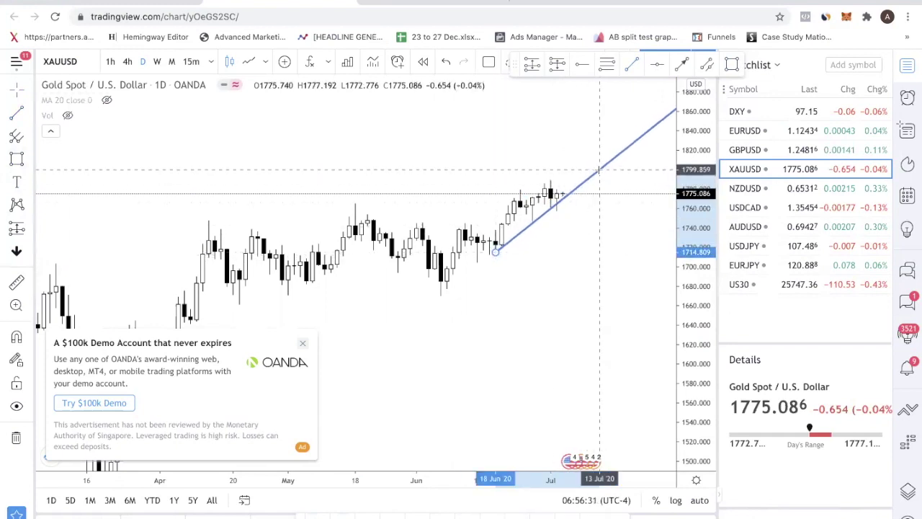
click(487, 165)
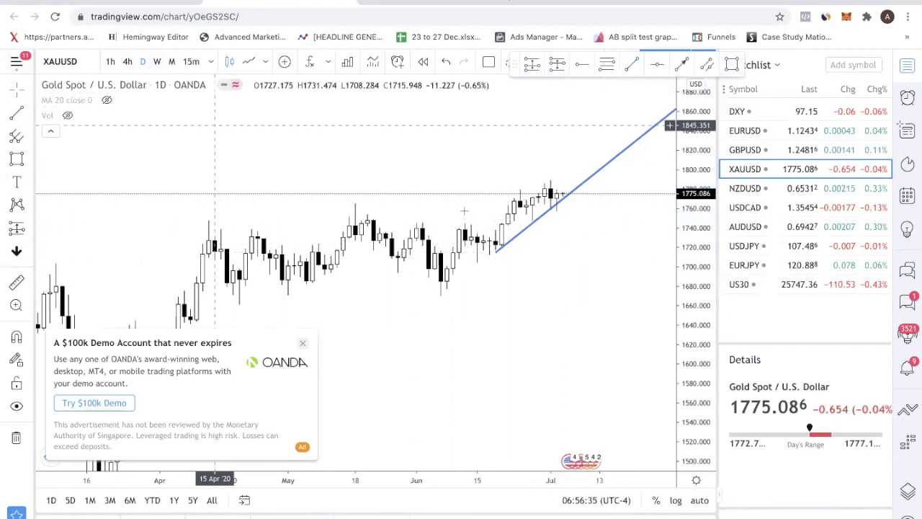
click(599, 170)
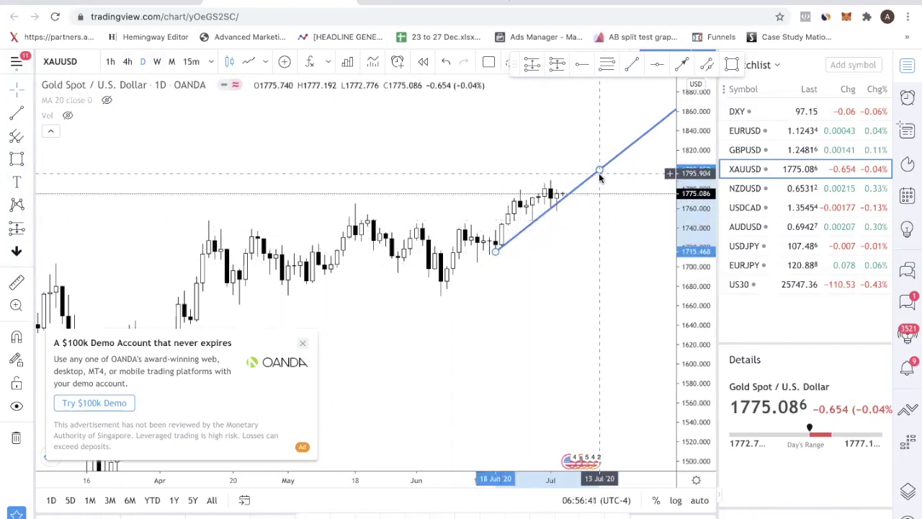
drag(598, 171, 533, 220)
click(619, 255)
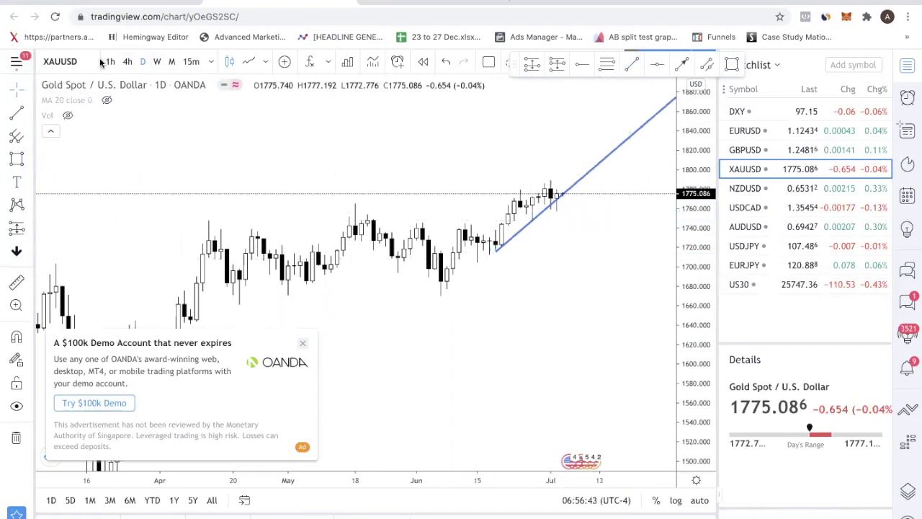
Switch XAUUSD to the 4-hour timeframe and auto-fit the price scale
click(127, 62)
scroll(576, 335, up, 5)
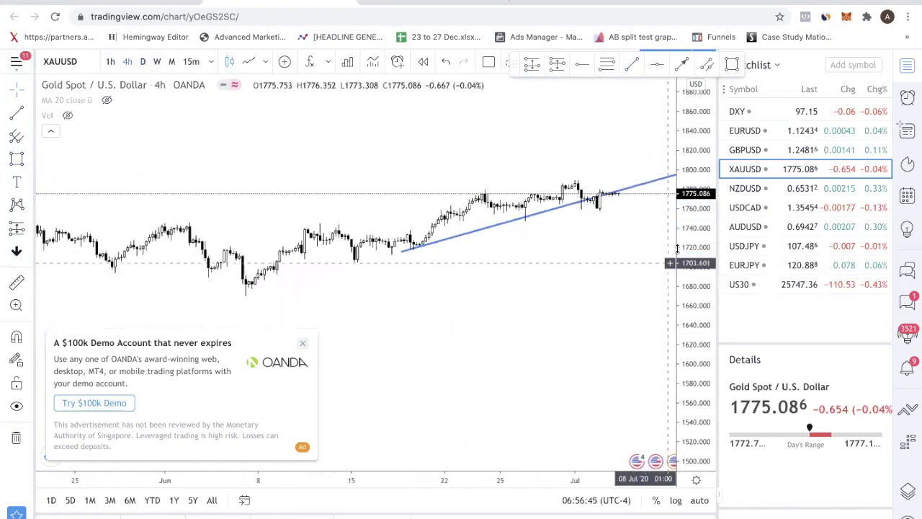
double_click(701, 263)
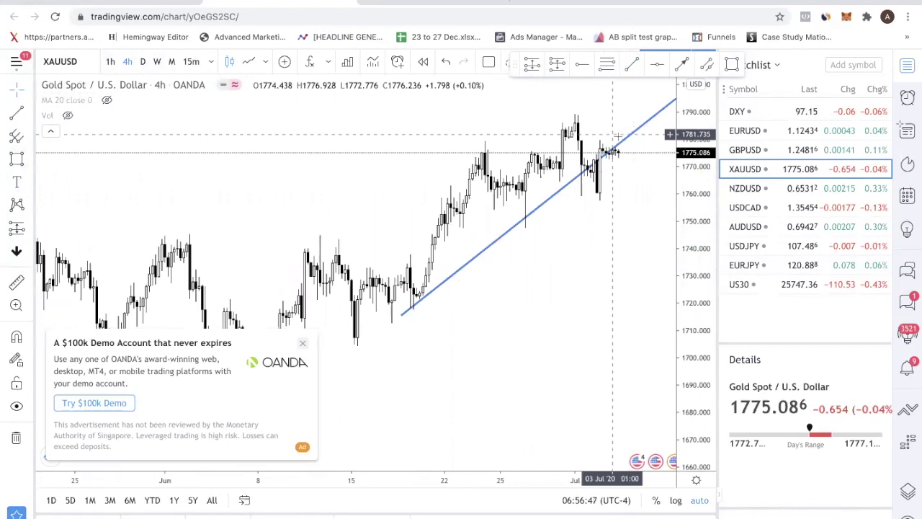
Replace the trend line with a rising one from about 1717.699 on 18 June through the 26 June low
click(600, 165)
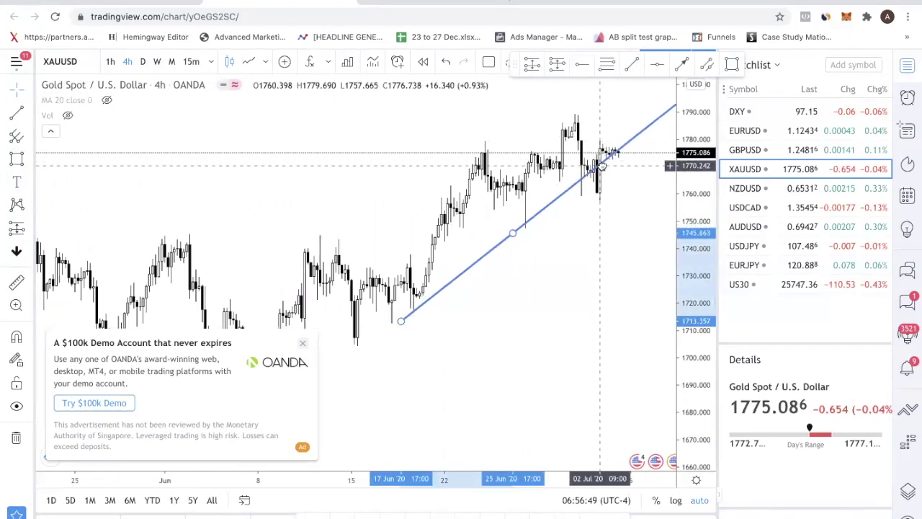
key(Delete)
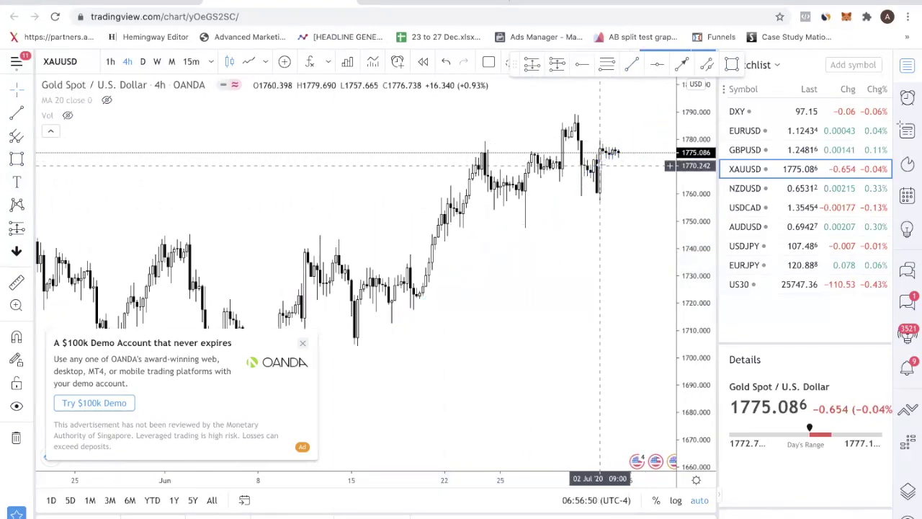
click(414, 308)
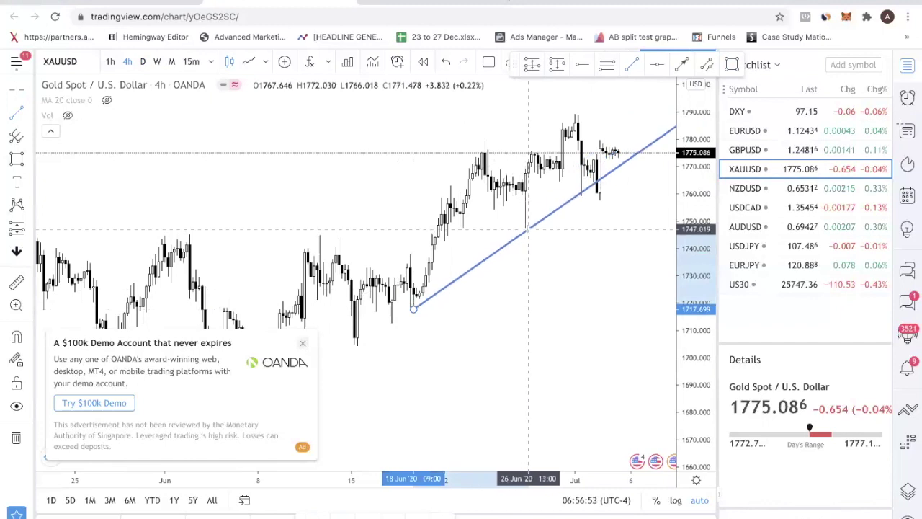
click(528, 230)
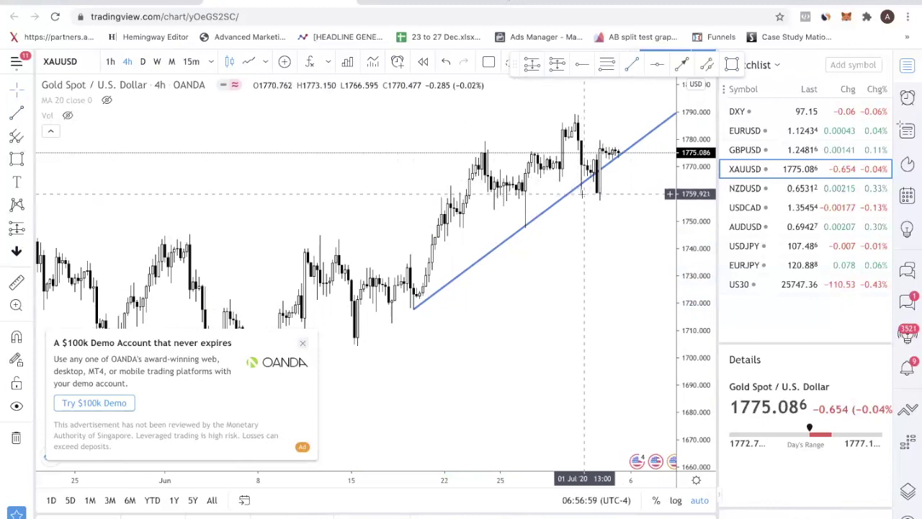
scroll(594, 196, up, 1)
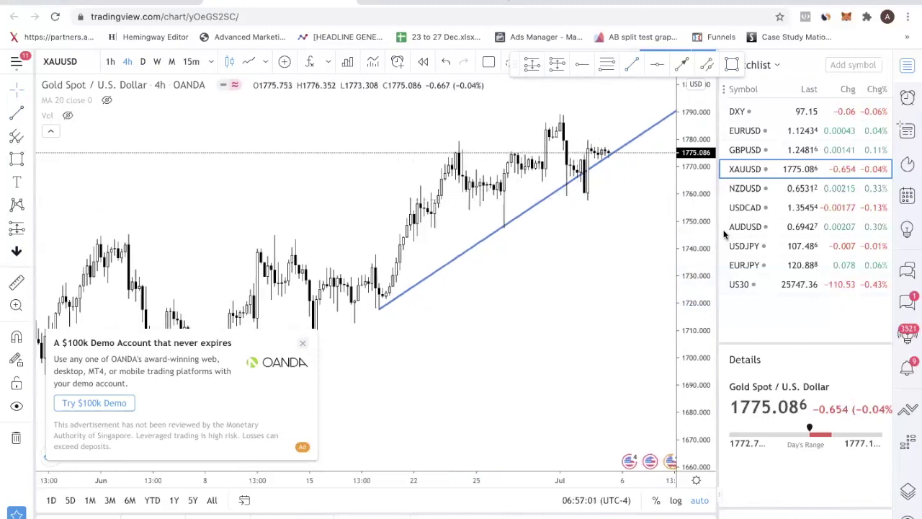
click(503, 229)
click(576, 237)
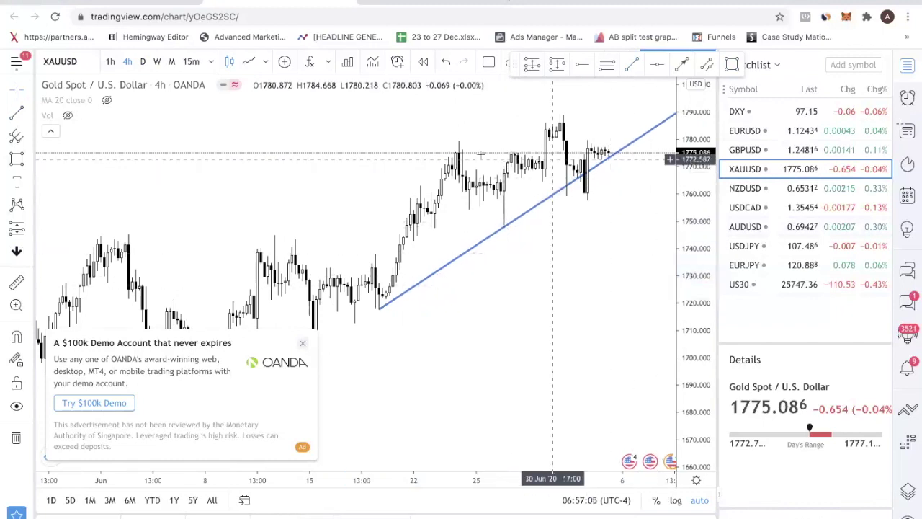
Draw small shaded rectangles over the 24 June high and the 1 July high, the latter between about 1790.180 and 1785.723
click(731, 65)
click(452, 144)
click(472, 160)
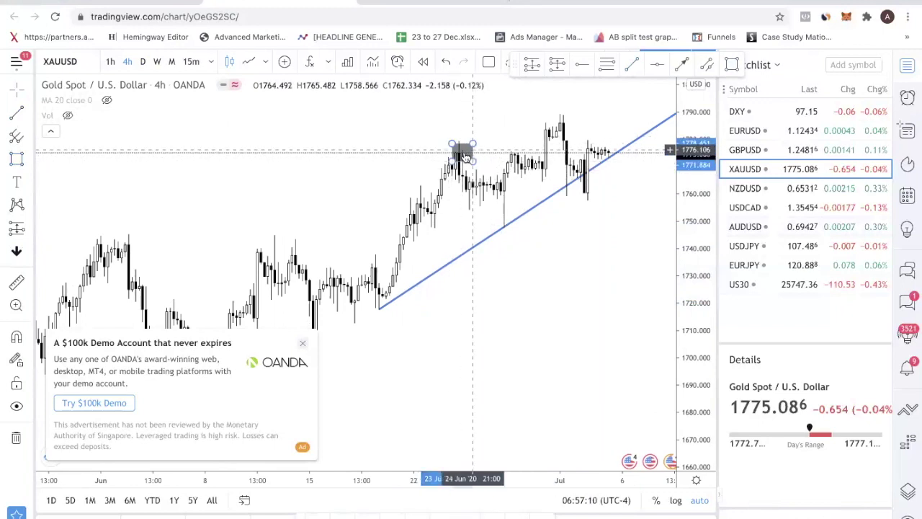
click(545, 113)
click(574, 123)
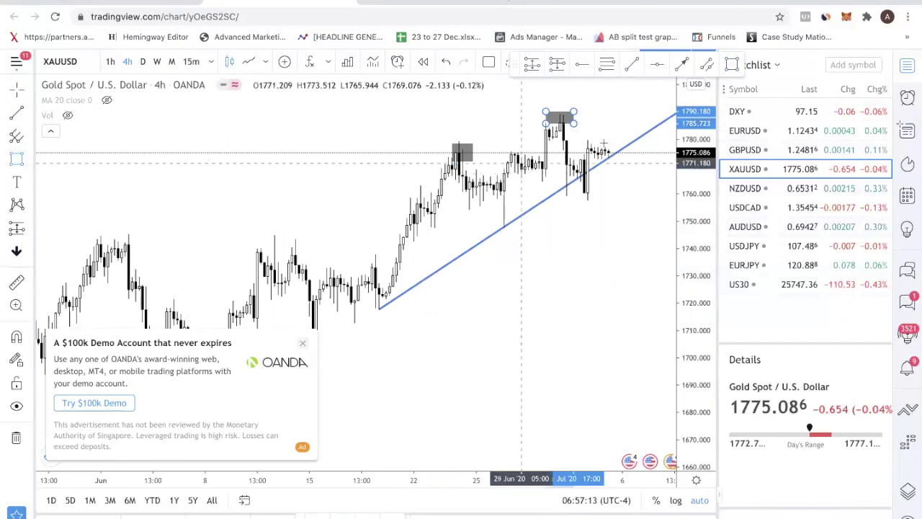
click(580, 140)
click(632, 167)
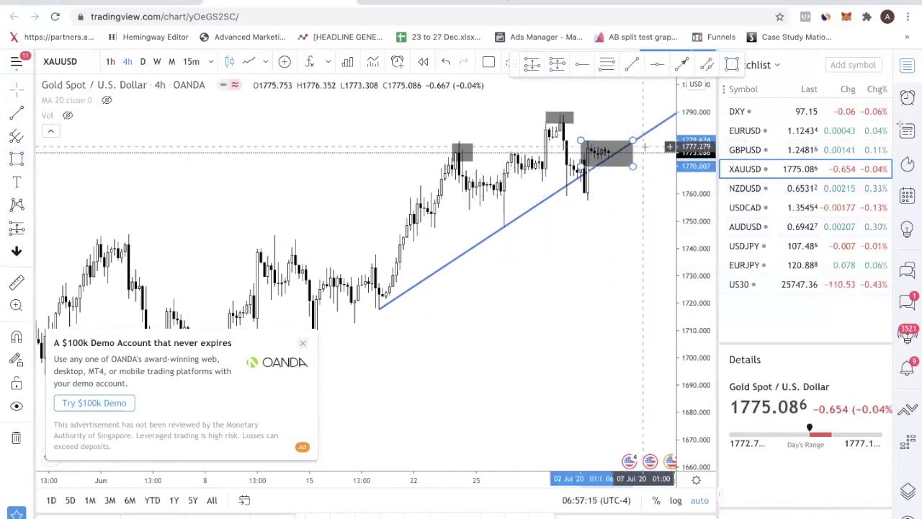
key(Delete)
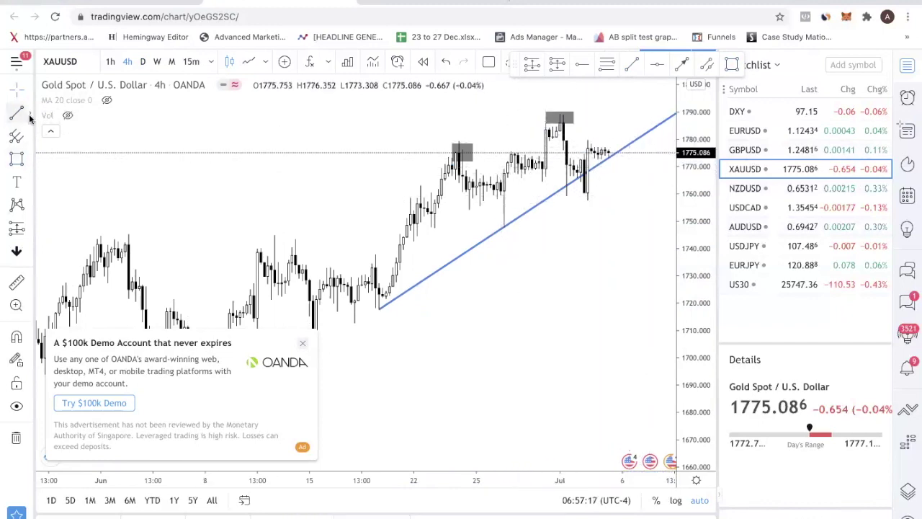
Place a horizontal ray at about 1775.373 from 23 June, aligned with the line-chart peak, and delete the shaded rectangle over that high
click(578, 65)
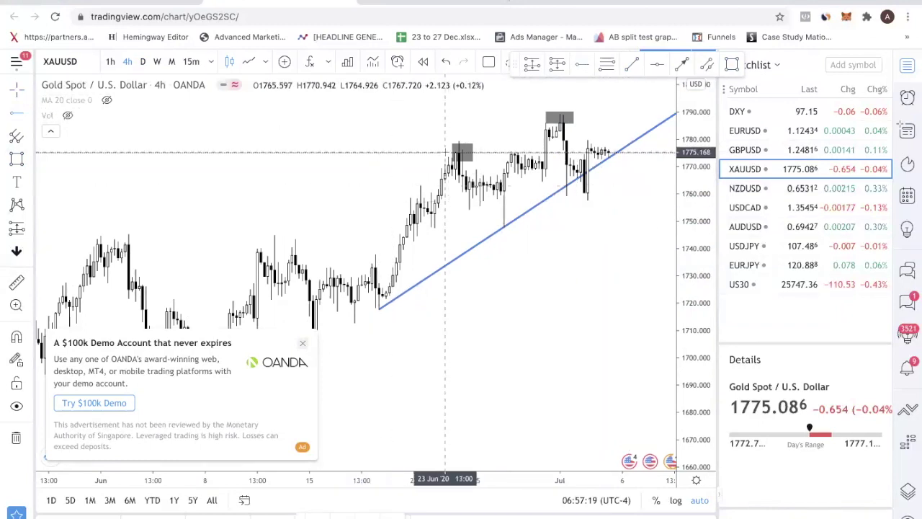
click(445, 153)
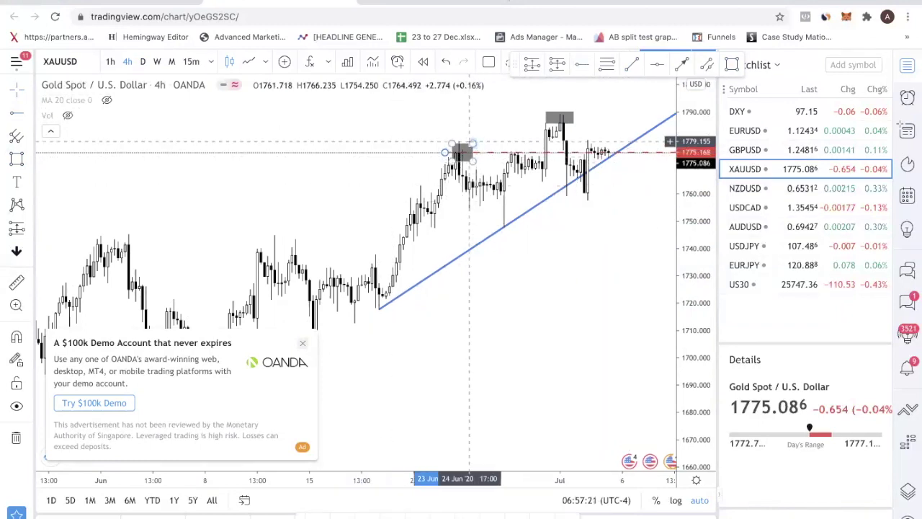
key(Escape)
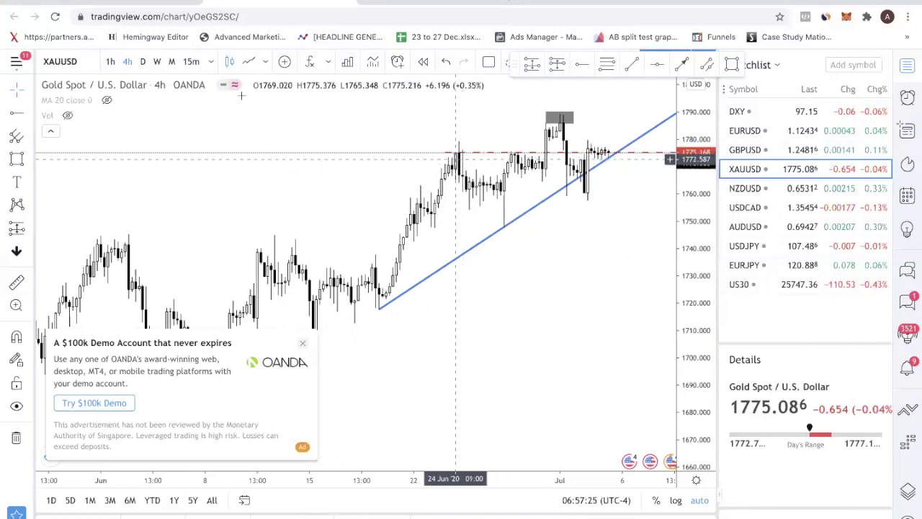
click(247, 64)
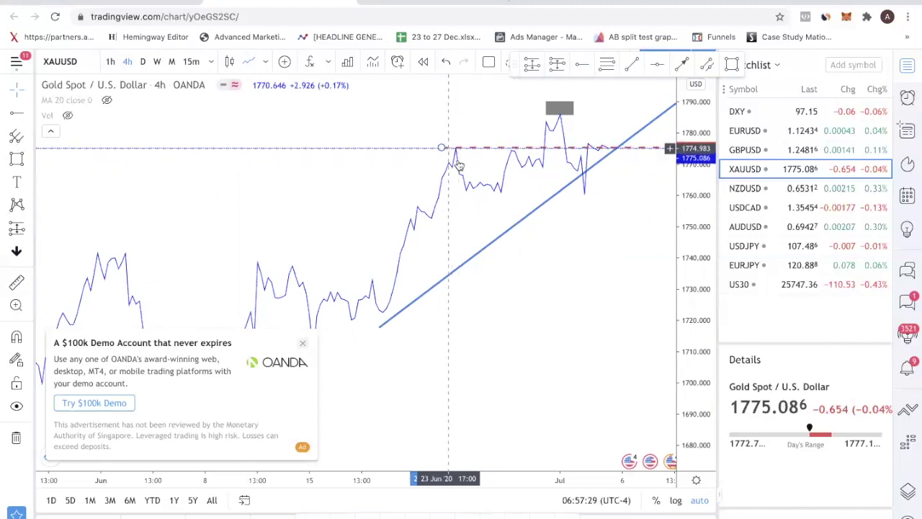
click(226, 62)
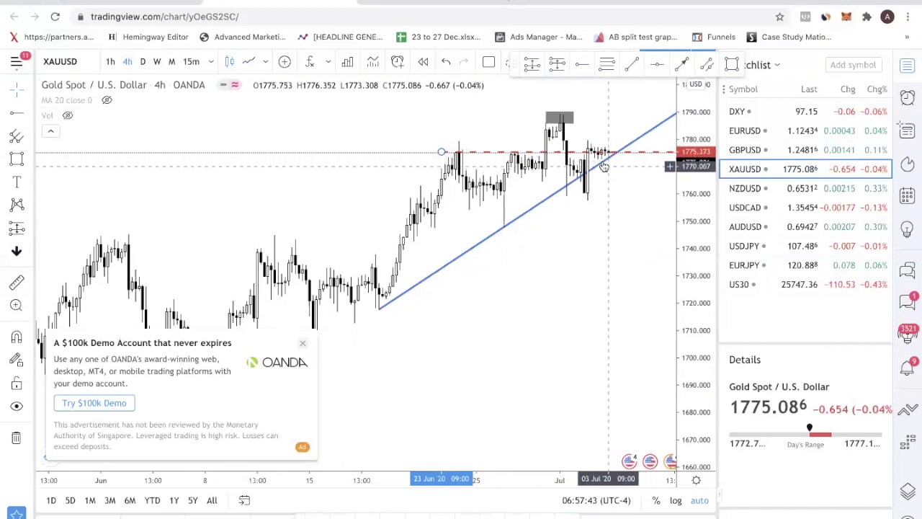
Draw horizontal rays at about 1779.701 from the 2 July high and about 1785.745 from 30 June
drag(582, 188, 550, 193)
scroll(564, 206, up, 3)
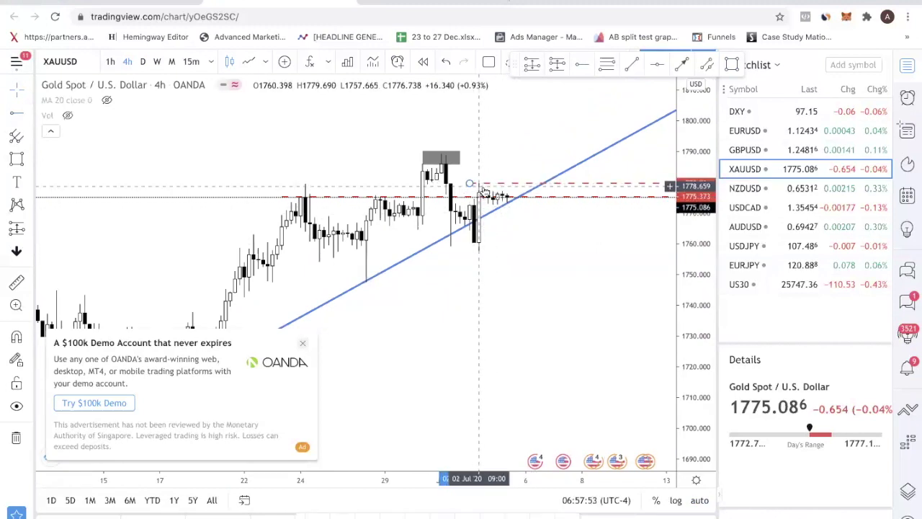
click(413, 166)
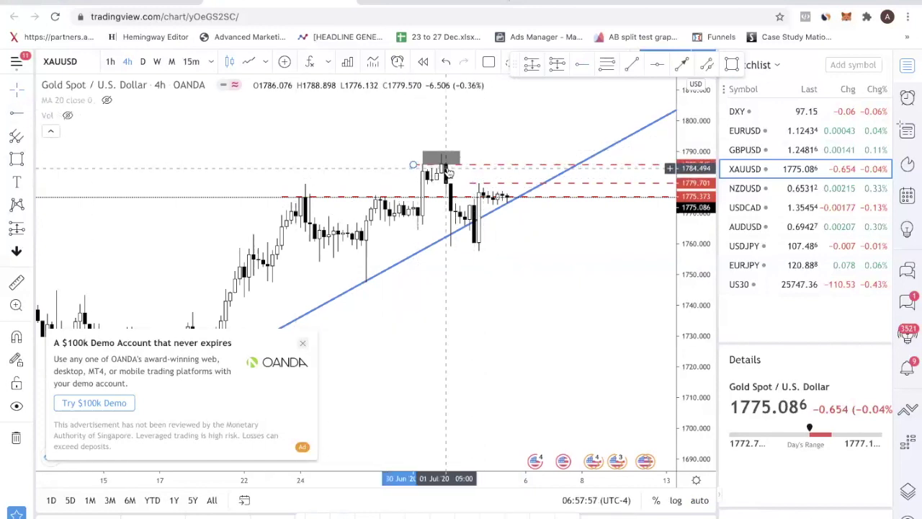
Draw a rising arrow from about 1779.909 on 5 July to about 1799.500 on 6 July
click(681, 64)
click(521, 182)
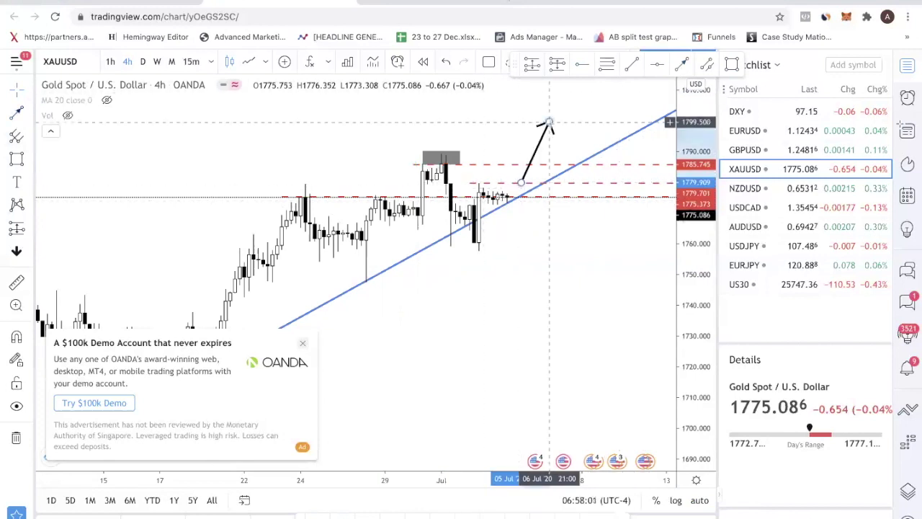
Fix the rising arrow's tip at about 1799.500 on 6 July and clear the drawing selection
click(549, 122)
scroll(520, 191, down, 3)
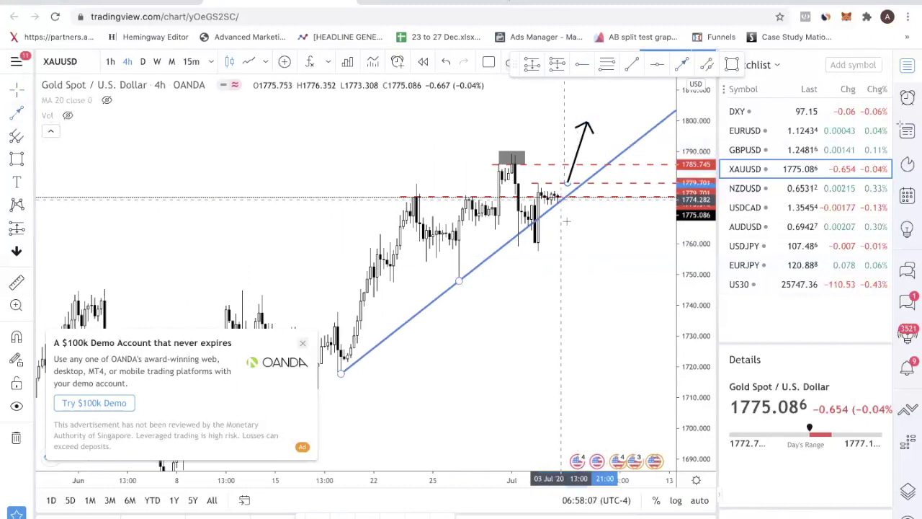
click(563, 197)
key(Escape)
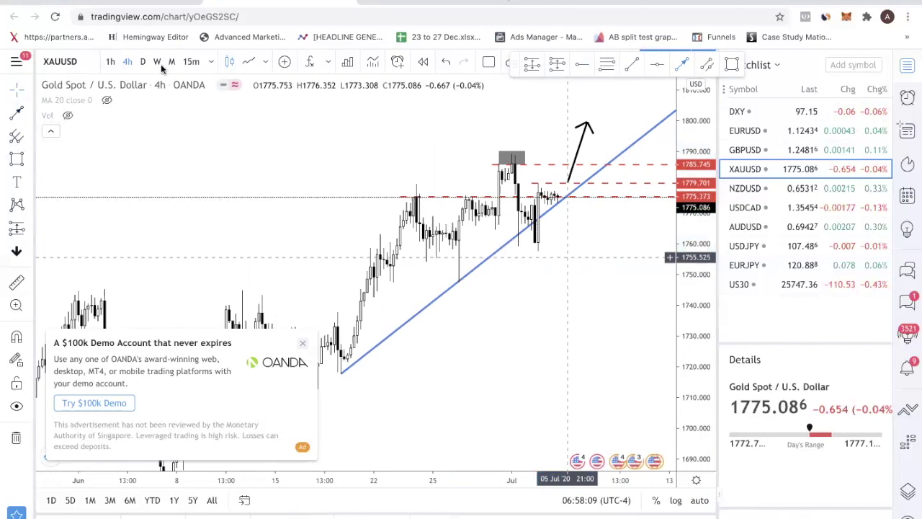
Review the marked gold levels on the daily timeframe with automatic price scaling and return to the 4-hour timeframe
key(1)
key(d)
key(Return)
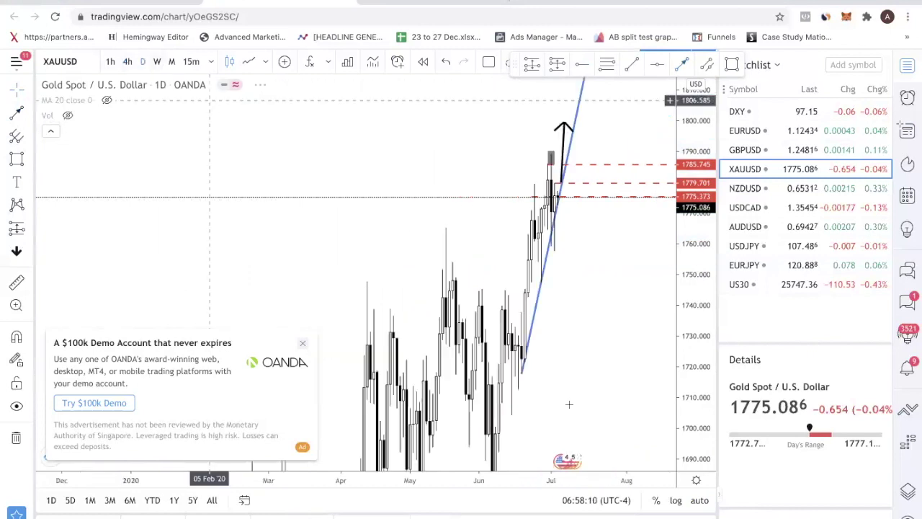
double_click(685, 274)
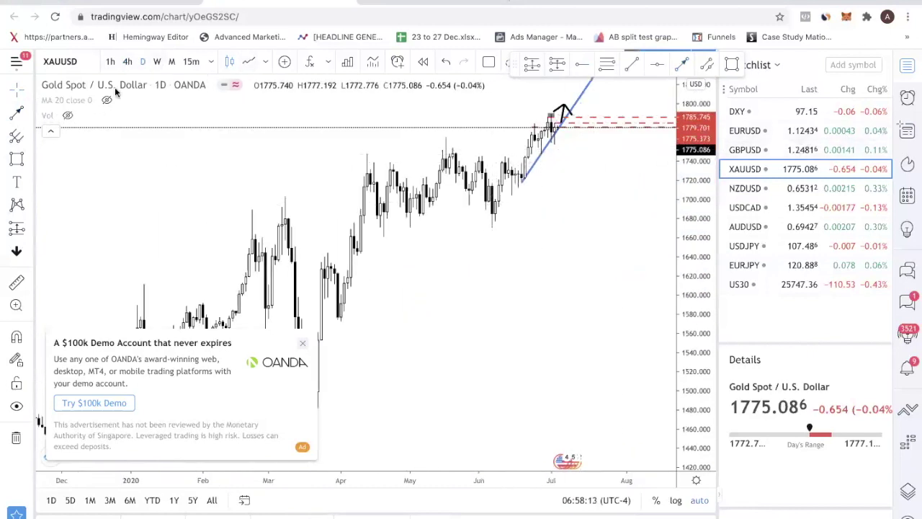
click(127, 62)
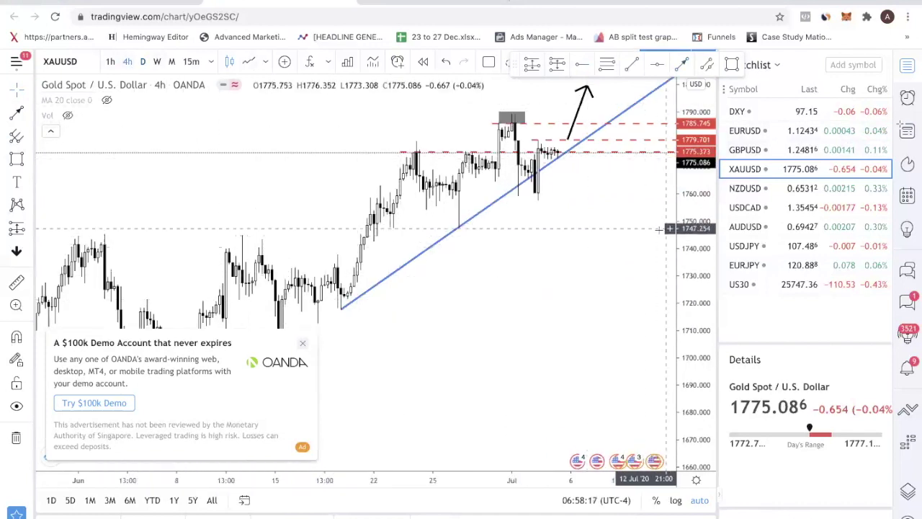
scroll(403, 187, up, 2)
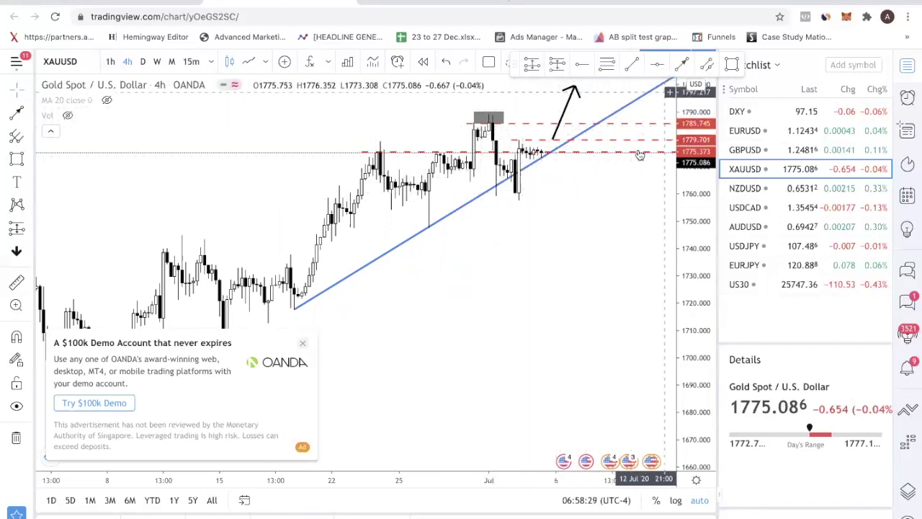
mouse_move(699, 160)
mouse_down()
mouse_move(698, 187)
mouse_move(699, 166)
mouse_up()
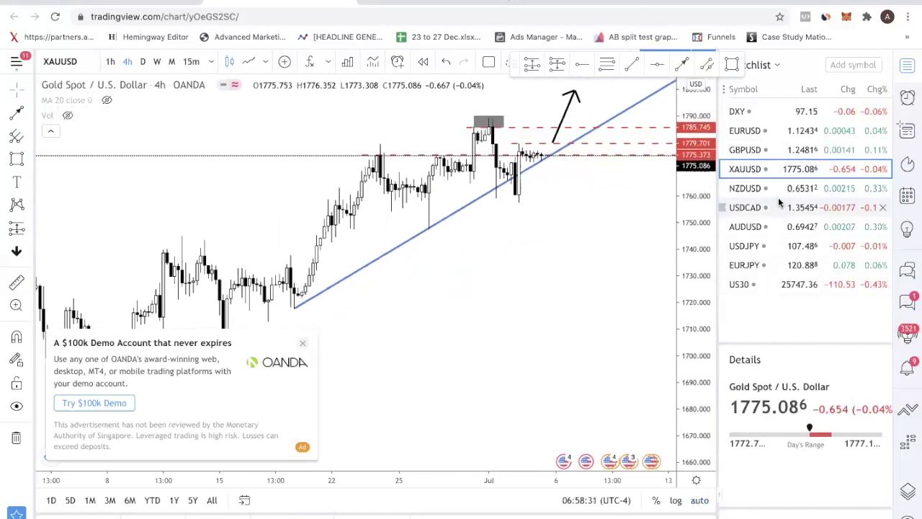
Open the NZDUSD chart, dismiss the advertisement and show the recent price action on the daily timeframe
click(749, 188)
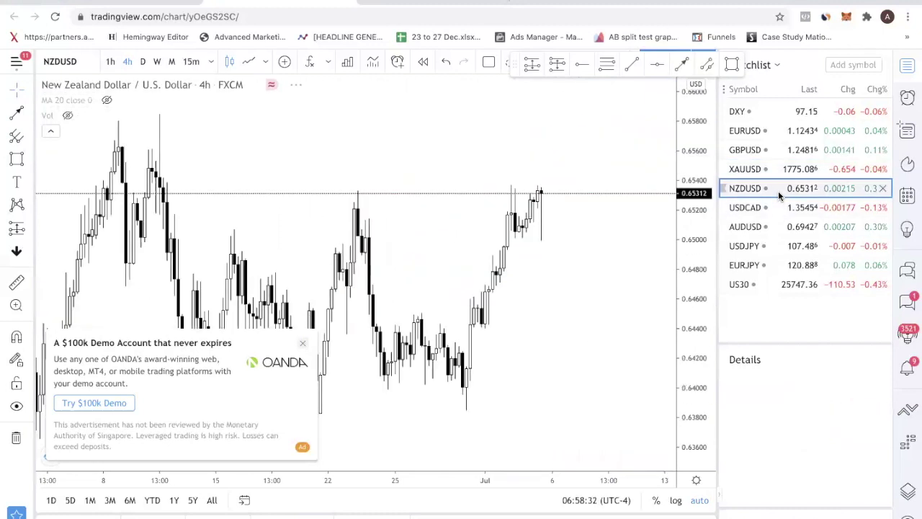
click(302, 345)
scroll(525, 303, down, 3)
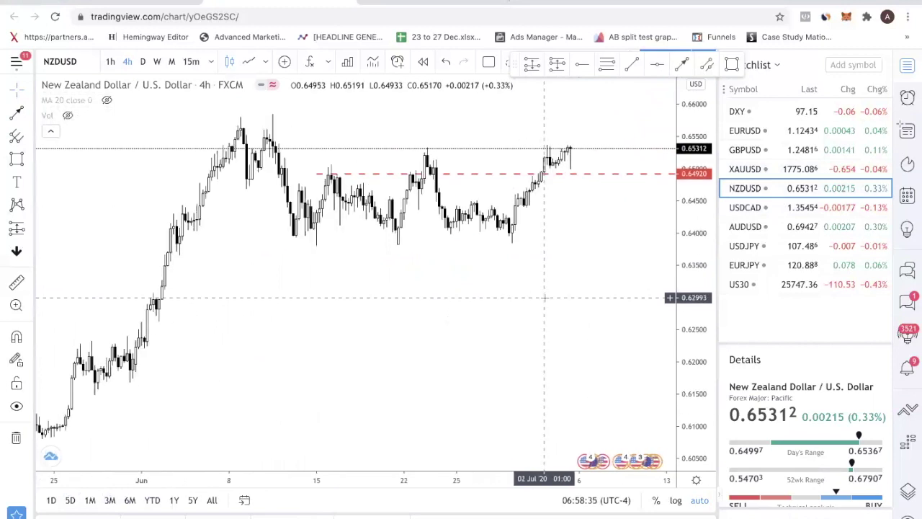
click(142, 62)
scroll(576, 271, up, 5)
drag(554, 243, 562, 325)
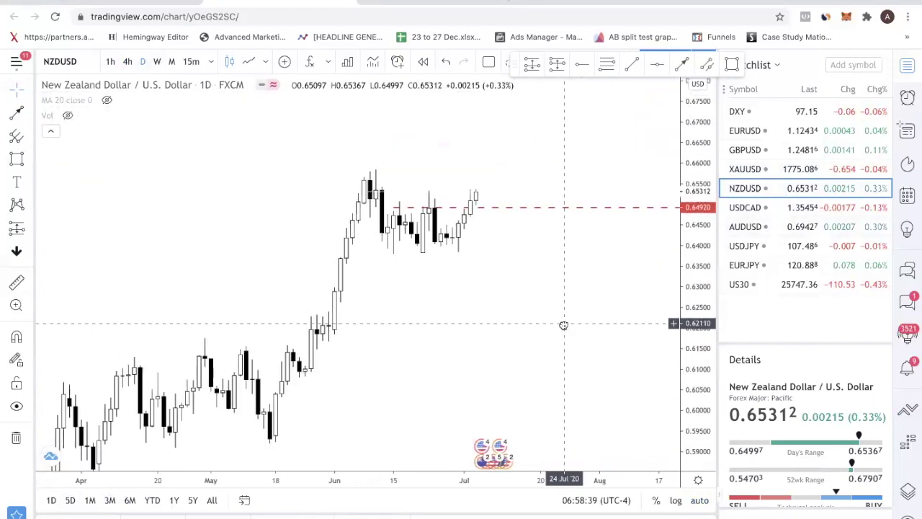
drag(288, 344, 452, 223)
drag(519, 163, 461, 219)
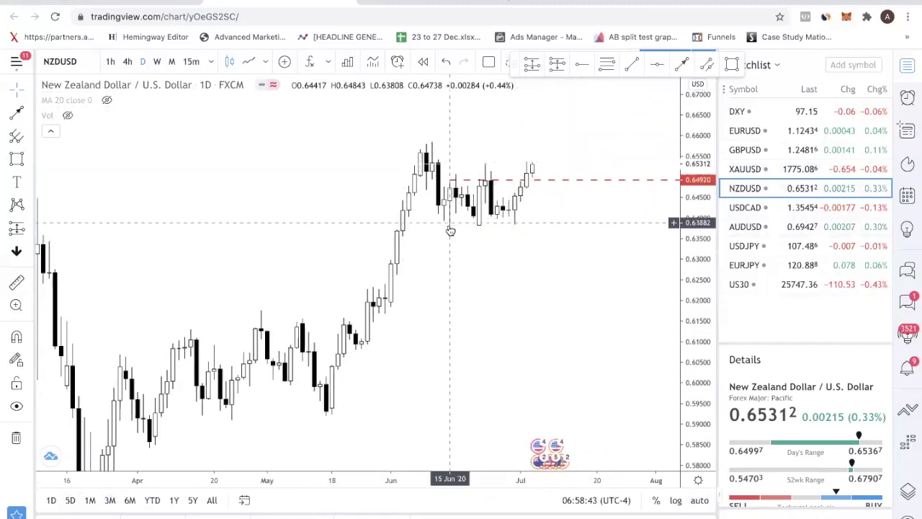
Shade the three matching lows from mid-June to early July with small rectangles and mark horizontal levels at about 0.65343 and 0.64923
click(732, 65)
drag(436, 219, 532, 228)
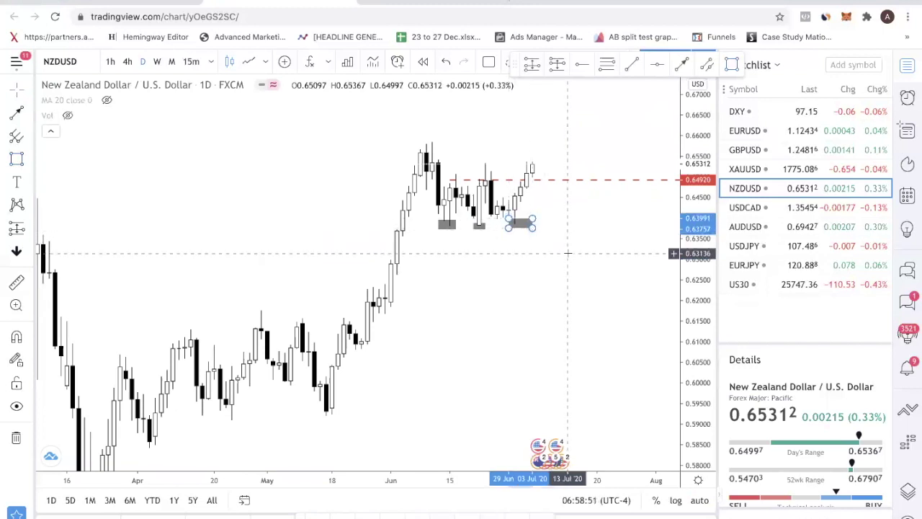
click(444, 177)
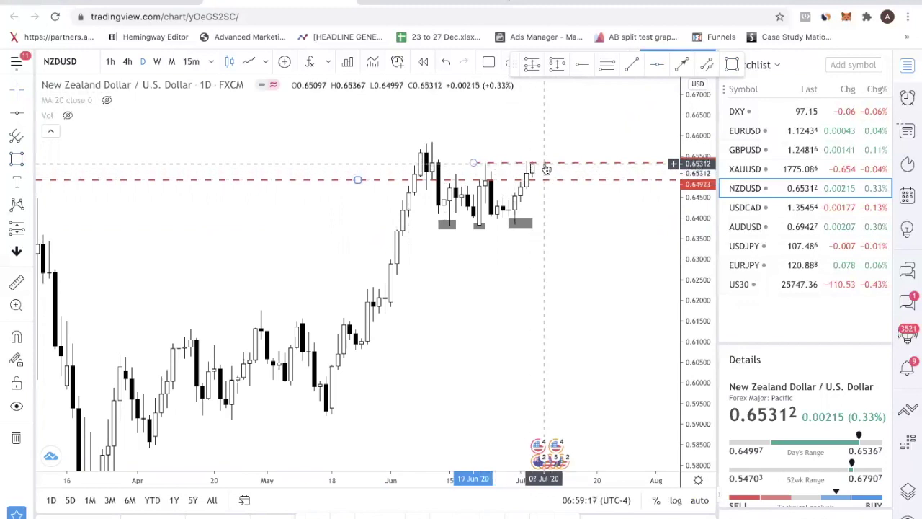
On the 4-hour timeframe, move the lower horizontal line to about 0.64998, at the latest candle's low
click(127, 62)
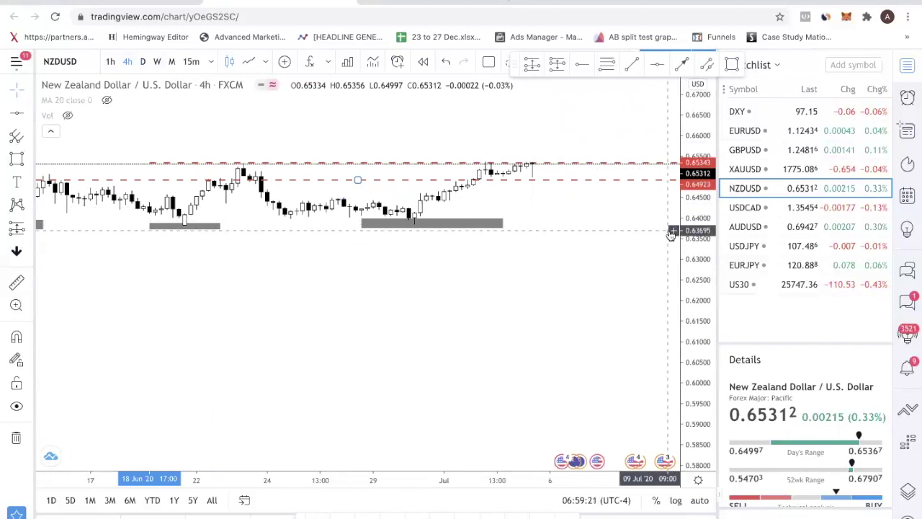
click(674, 232)
double_click(684, 228)
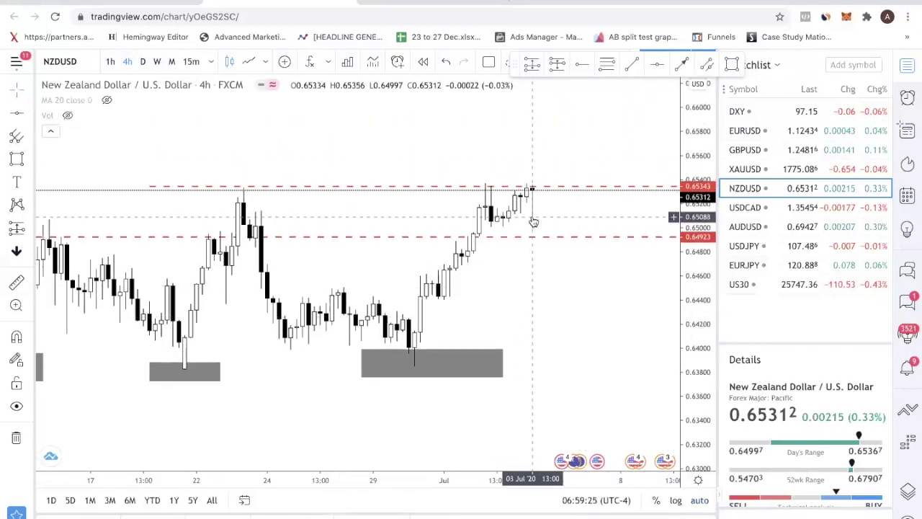
mouse_move(547, 237)
mouse_down()
mouse_move(549, 227)
mouse_move(536, 232)
mouse_up()
Draw a rising arrow from about 0.65312 at the latest candle to about 0.65599 on 6 July
drag(540, 187, 544, 155)
click(678, 70)
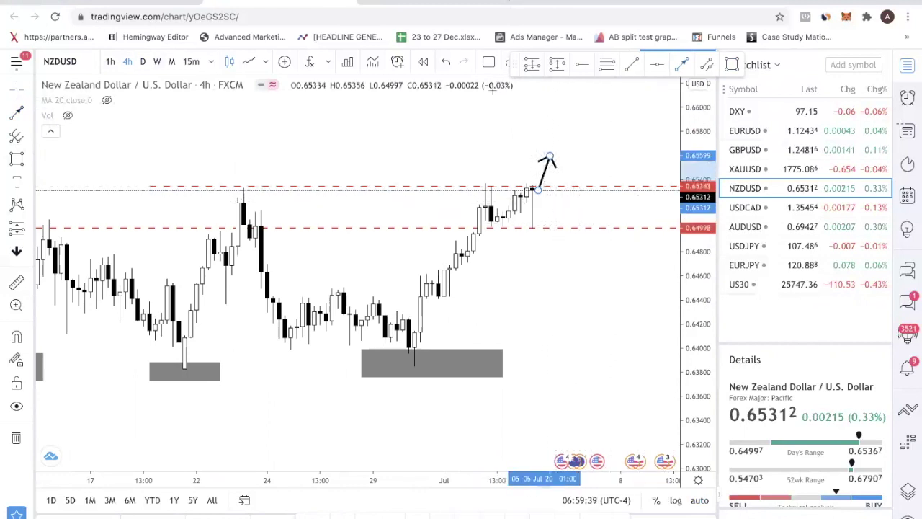
Place a horizontal ray at about 0.65803 from the 10 June high on the daily timeframe and return to the 4-hour timeframe
click(142, 62)
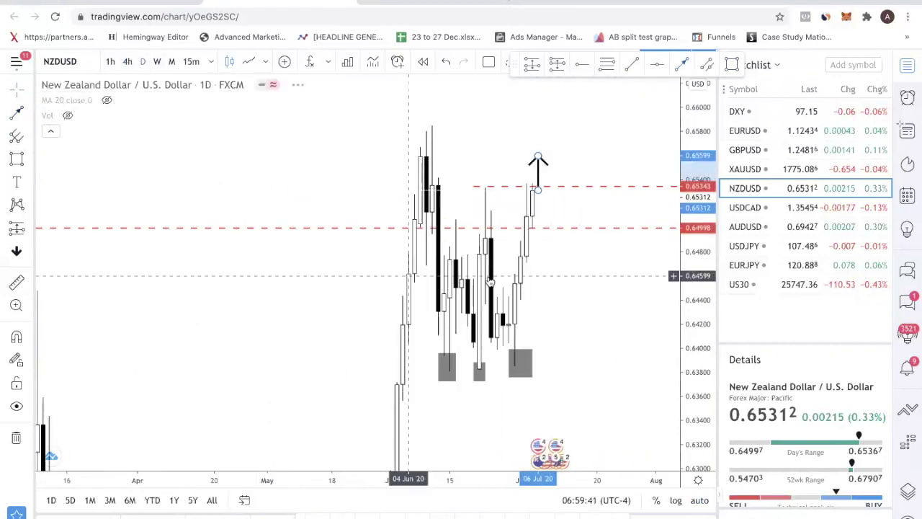
double_click(708, 298)
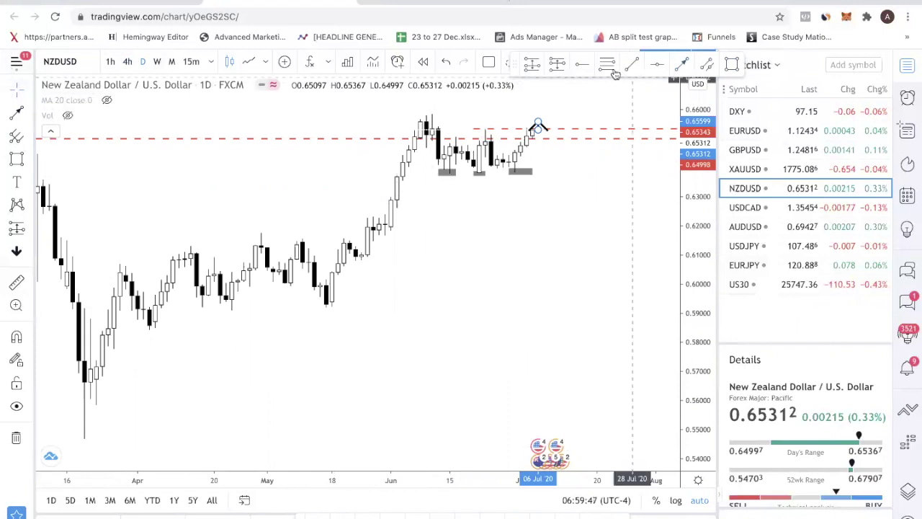
click(580, 68)
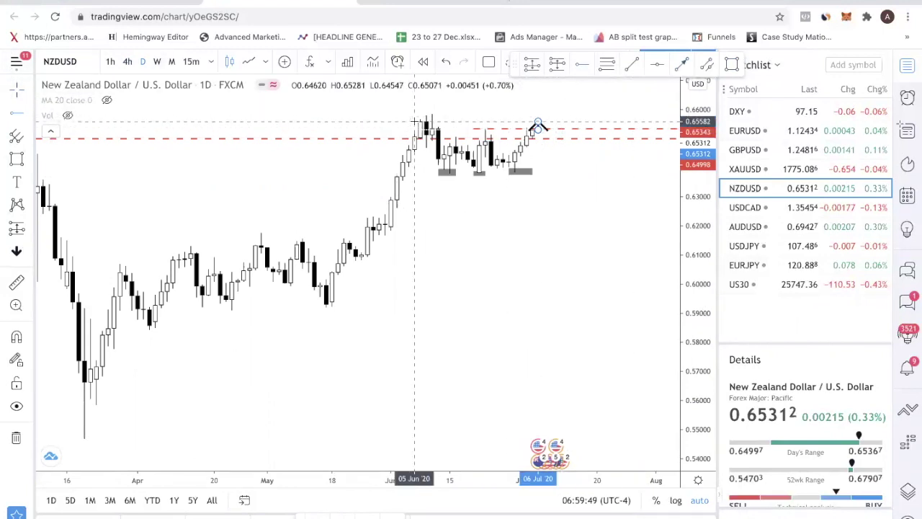
click(431, 116)
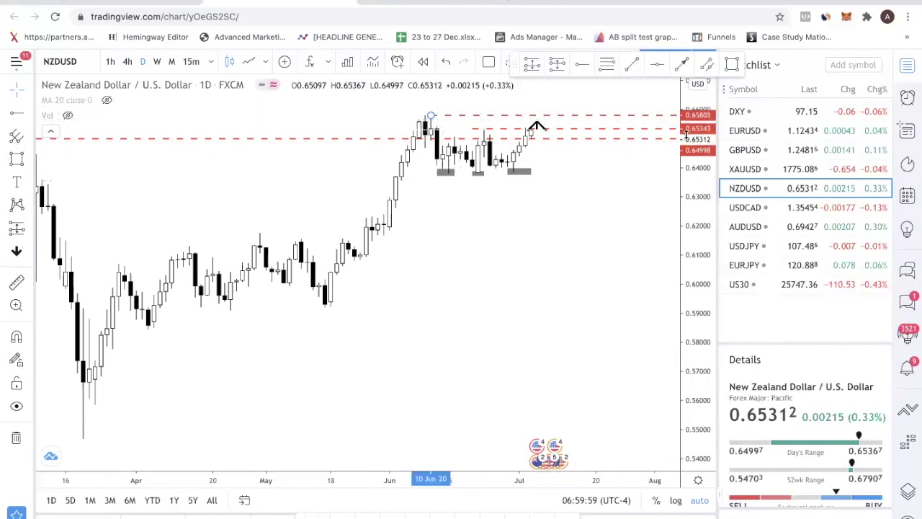
double_click(708, 191)
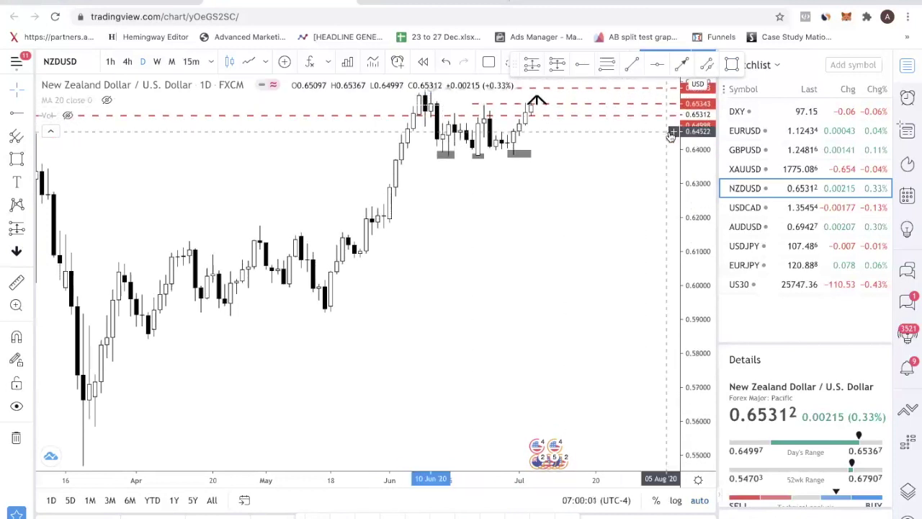
click(133, 65)
double_click(700, 181)
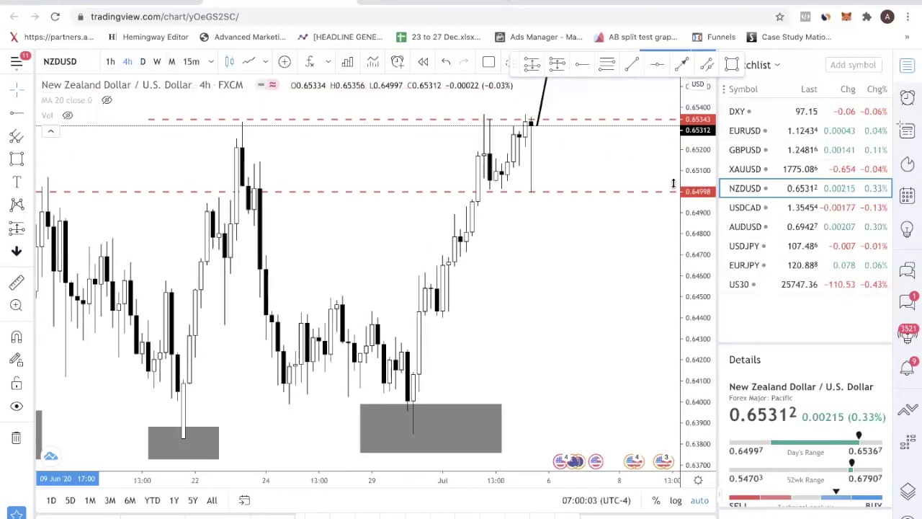
drag(684, 230, 679, 284)
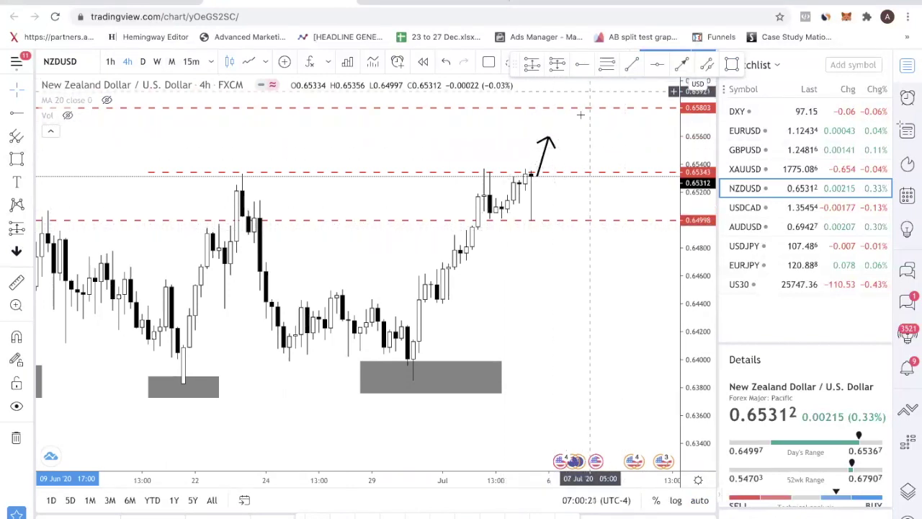
Open the USDCAD chart, remove all its old drawings and show it on the daily timeframe
click(783, 209)
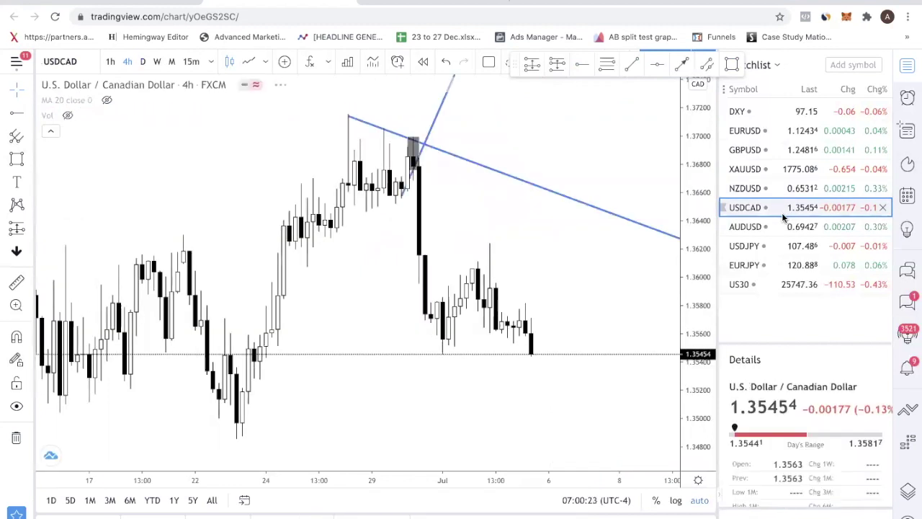
right_click(315, 284)
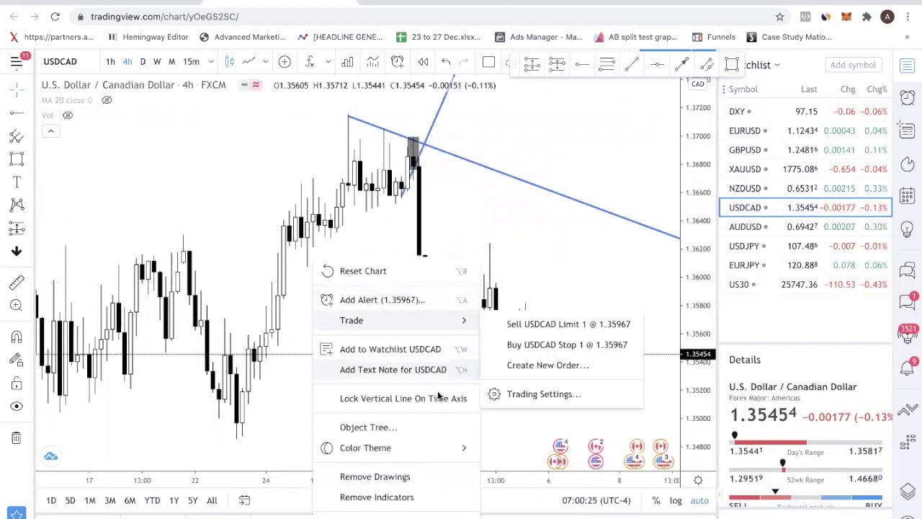
click(412, 479)
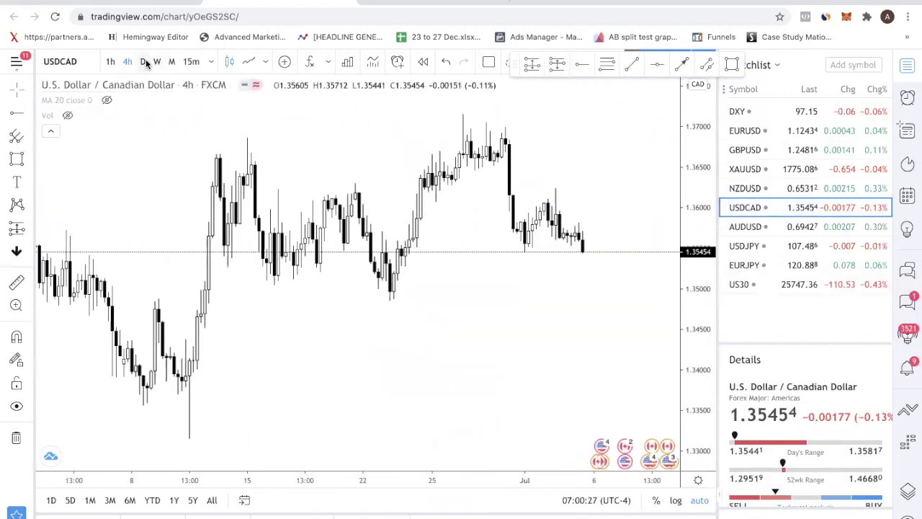
click(142, 61)
scroll(582, 333, up, 5)
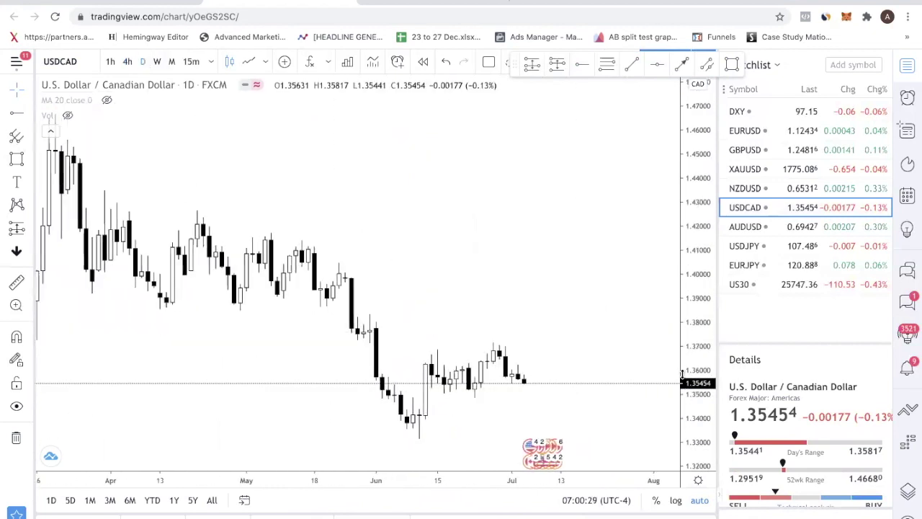
drag(687, 389, 545, 199)
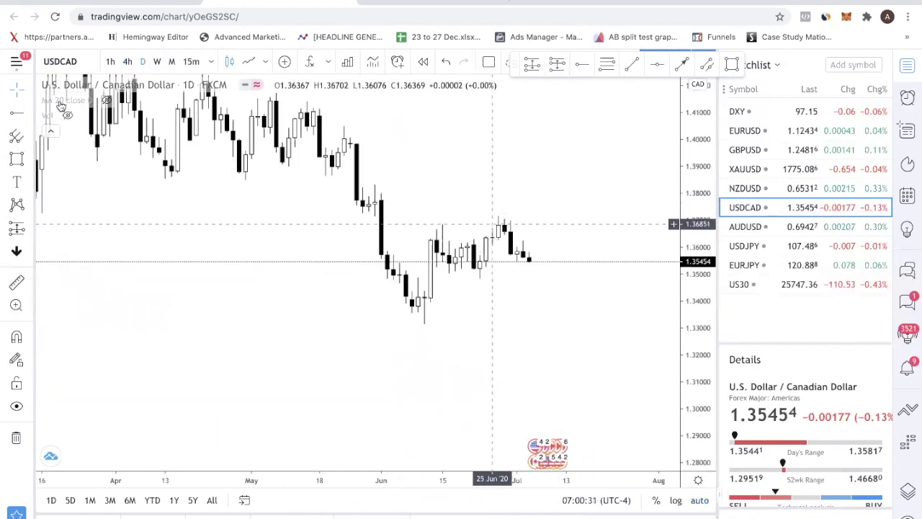
Shade the 15 June high and the late-June high with rectangles
click(730, 65)
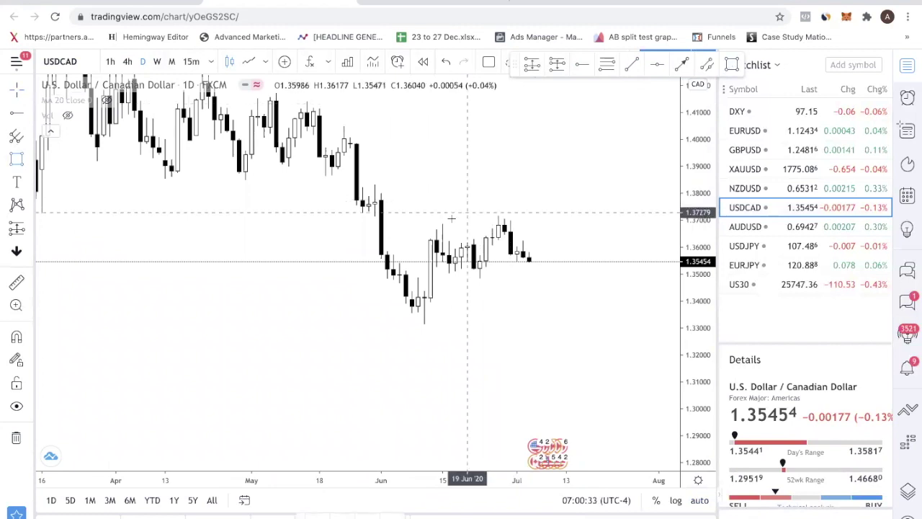
drag(434, 220, 552, 237)
click(730, 65)
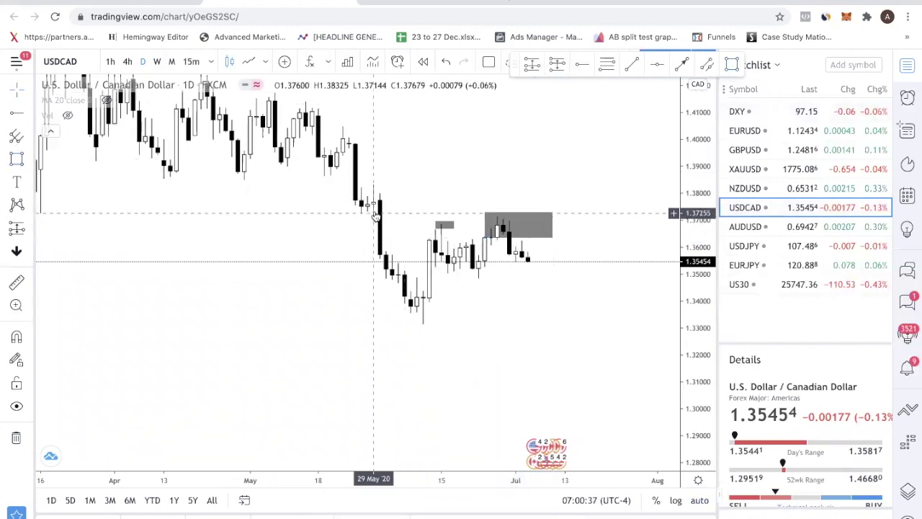
Draw a shaded resistance rectangle from 27 May to 24 July between about 1.37421 and 1.38373
click(17, 160)
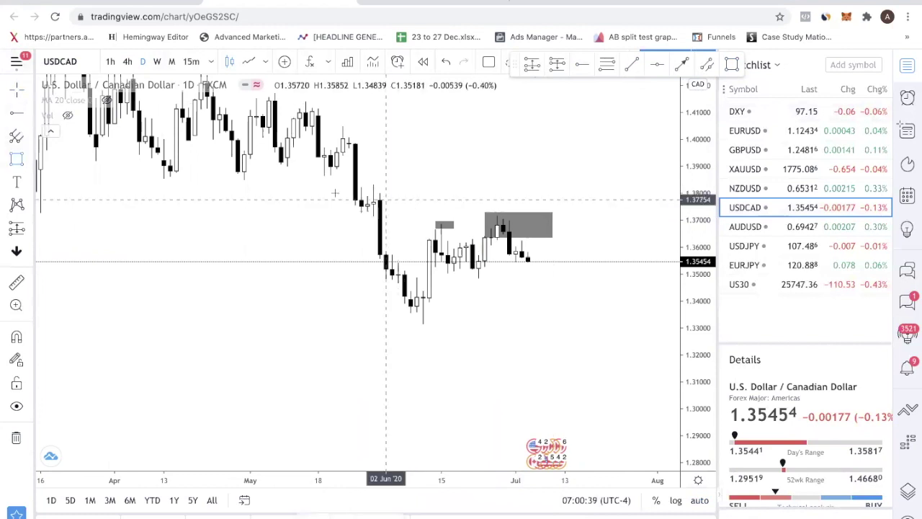
drag(360, 208, 620, 184)
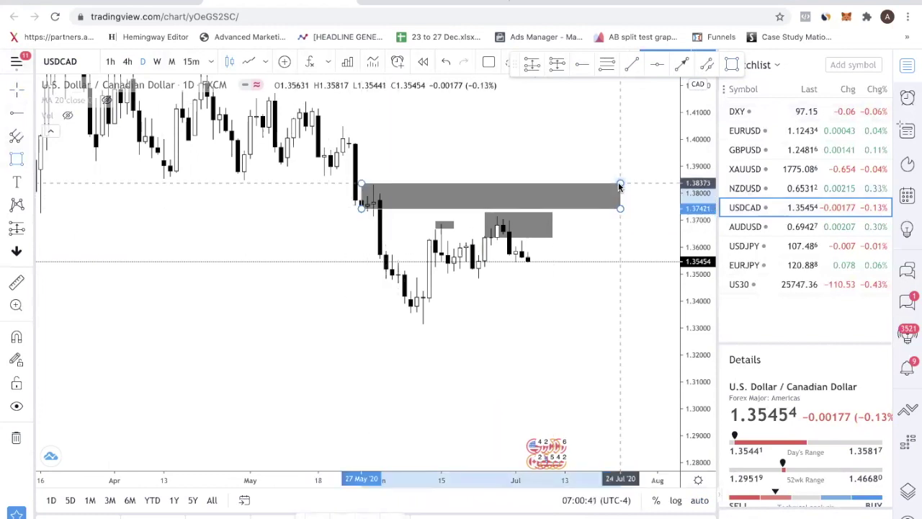
Delete the two rectangles over the June highs and lower the resistance rectangle's bottom edge to about 1.37303
click(484, 239)
key(Delete)
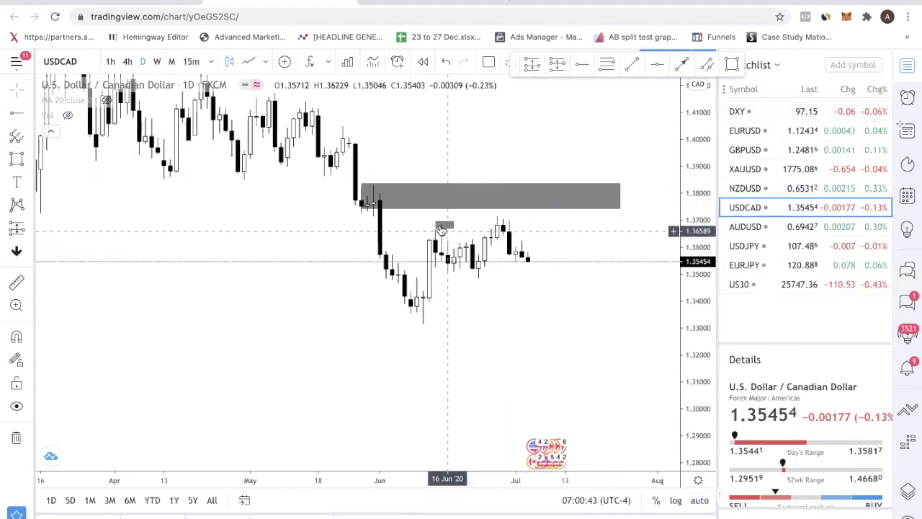
key(Delete)
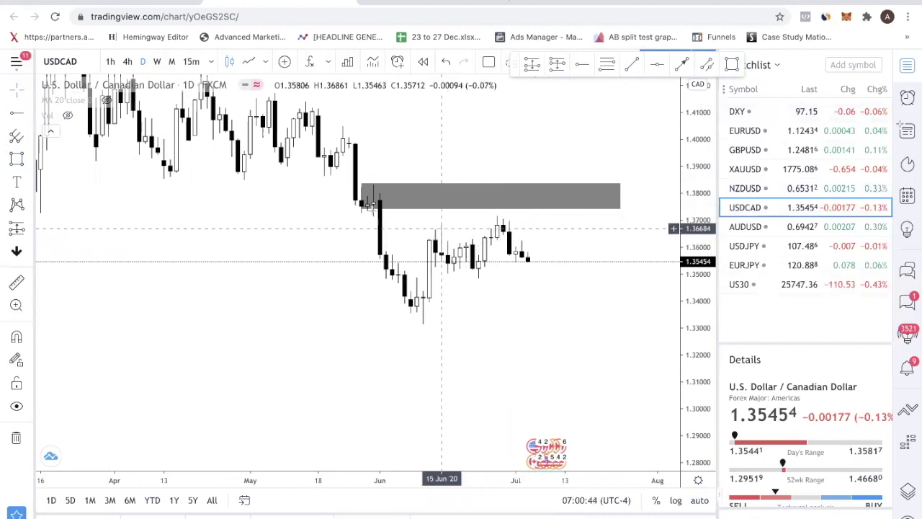
click(361, 207)
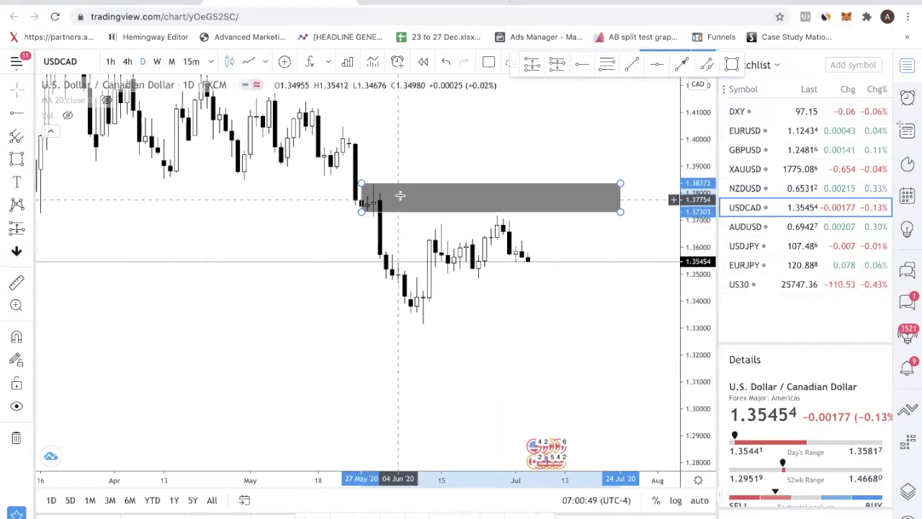
Delete the shaded resistance rectangle and shade the mid-June and late-June highs with two small rectangles
scroll(379, 216, down, 3)
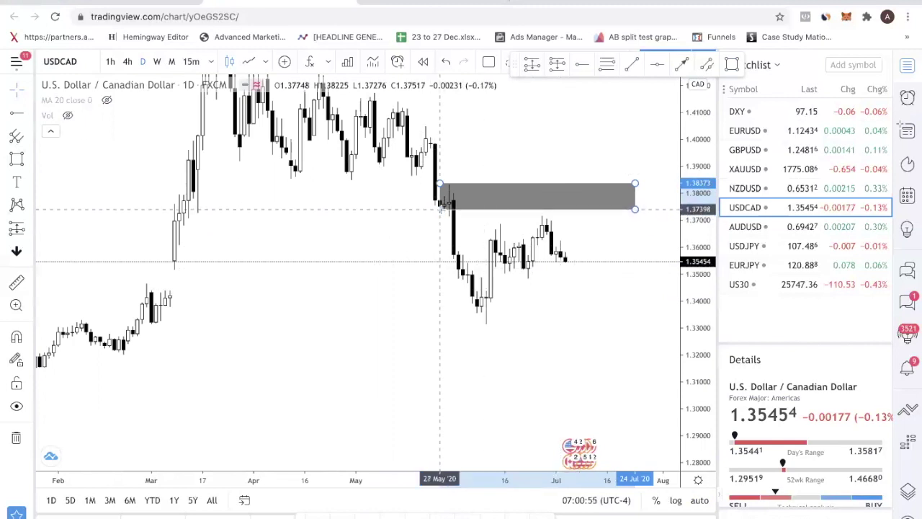
drag(441, 209, 435, 214)
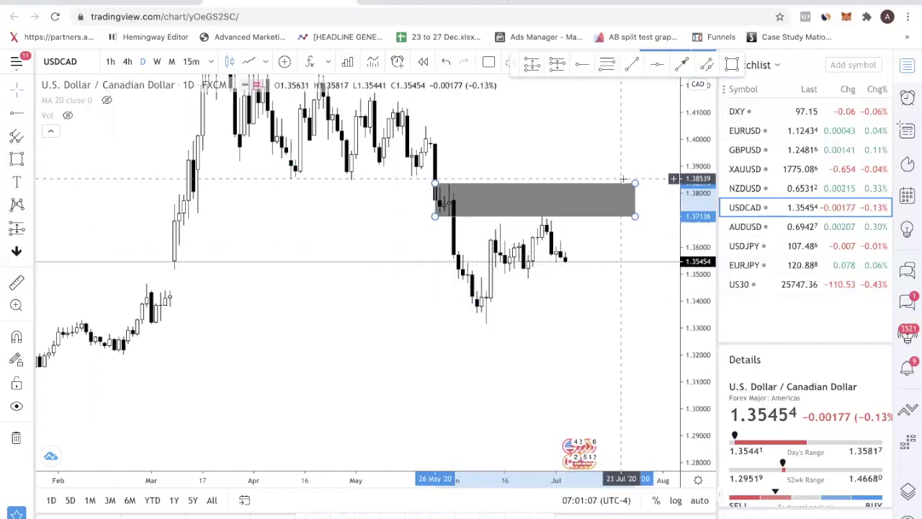
key(Delete)
key(ctrl+z)
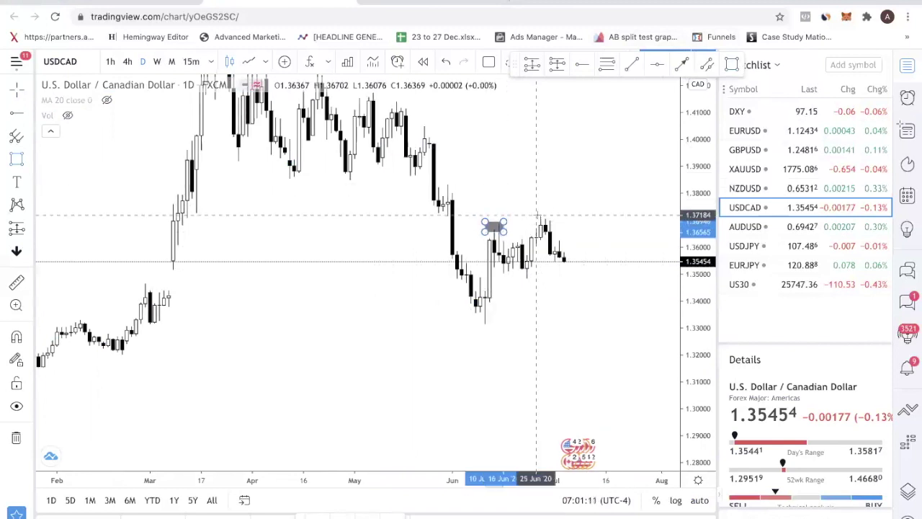
drag(536, 215, 559, 229)
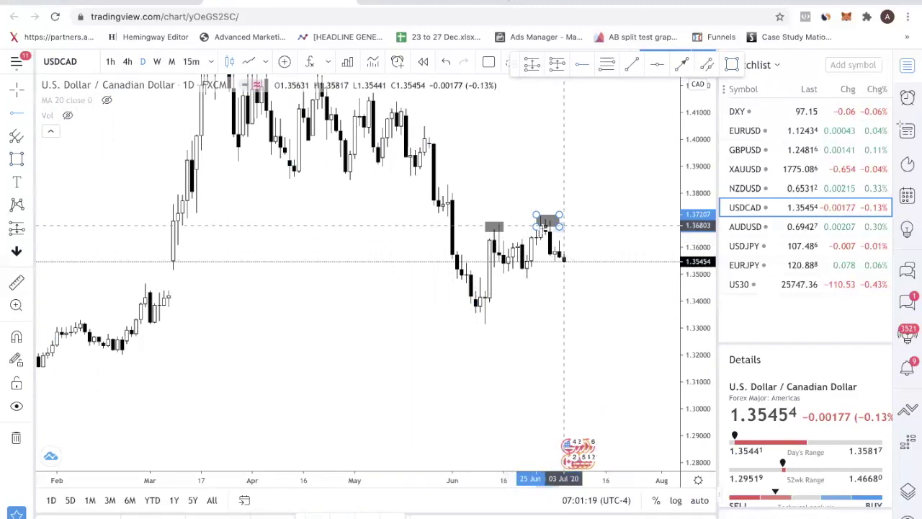
Draw a horizontal ray from mid-June at about 1.35186, view it on the 4-hour chart and return to daily
click(513, 268)
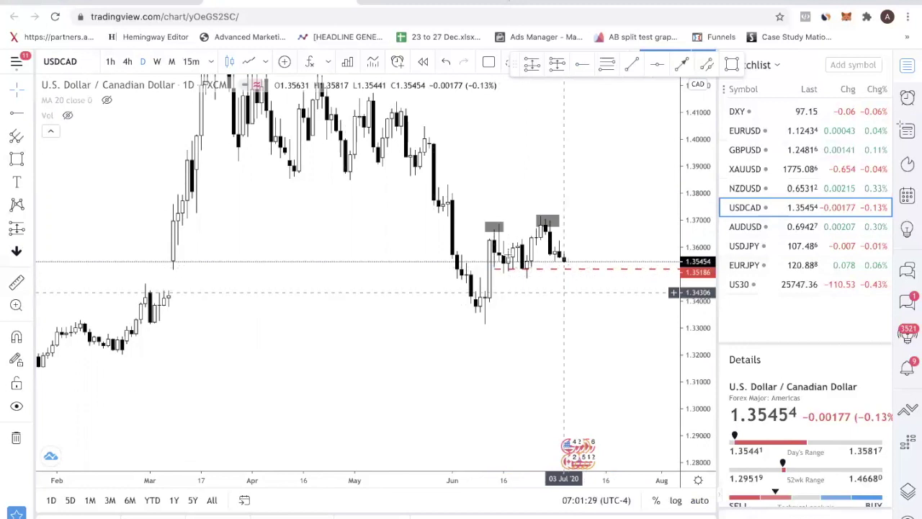
click(127, 62)
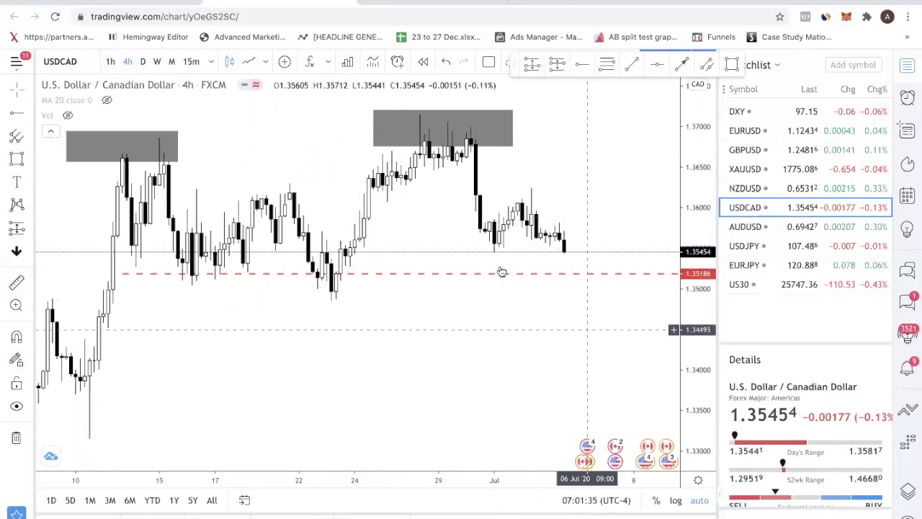
click(140, 61)
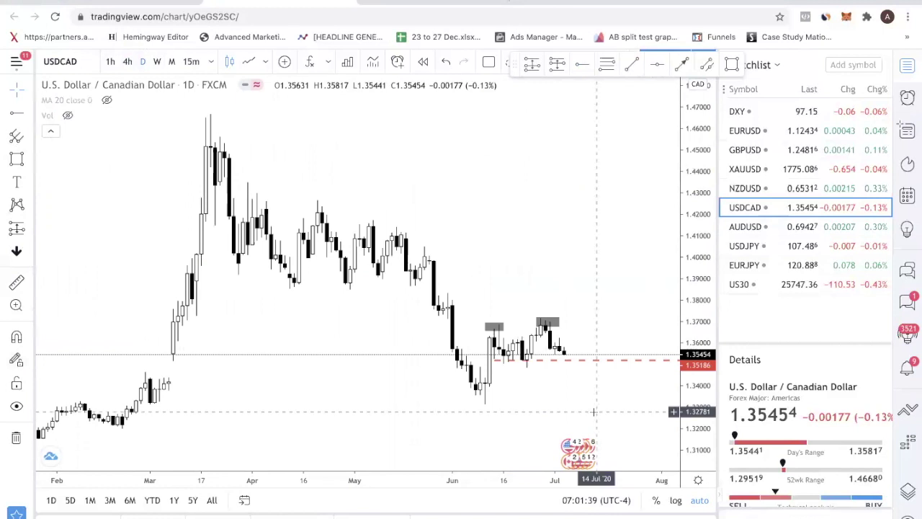
Shade the support zone around the ray from 12 June to 17 July between about 1.34831 and 1.35431
drag(696, 380, 670, 420)
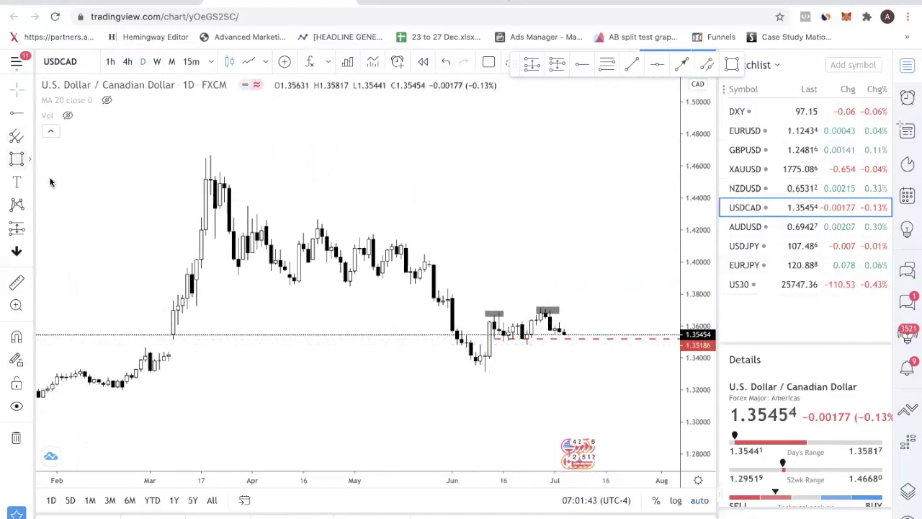
drag(498, 334, 610, 344)
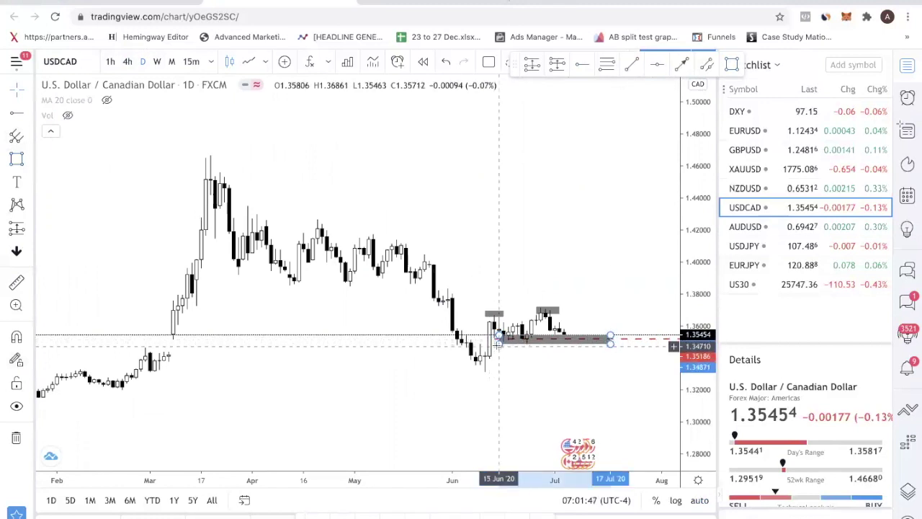
drag(698, 366, 691, 229)
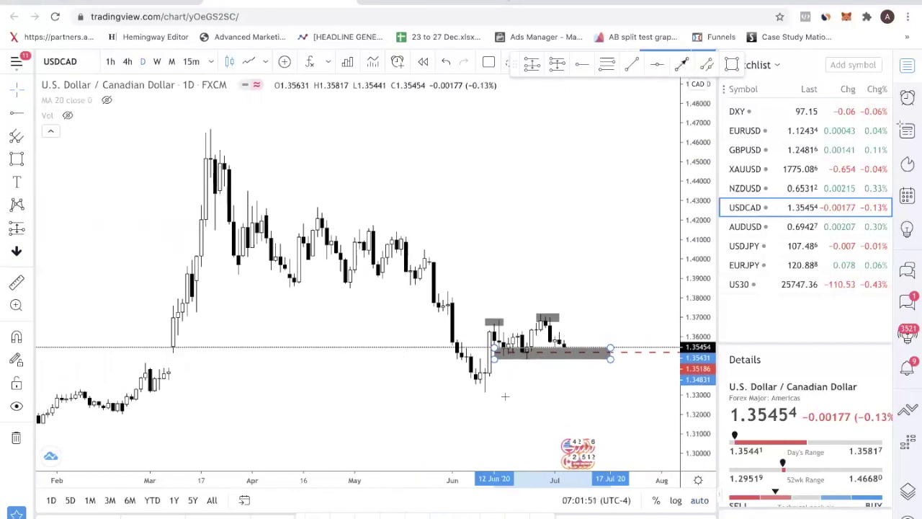
Draw a down arrow from the current price to about 1.34171 and mark the June low with a horizontal line at about 1.33183
drag(563, 346, 567, 376)
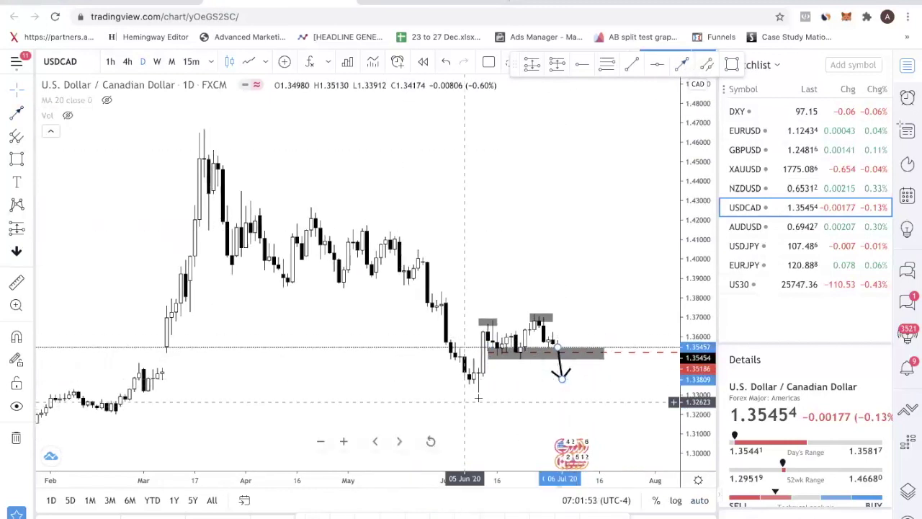
drag(562, 378, 562, 370)
click(562, 370)
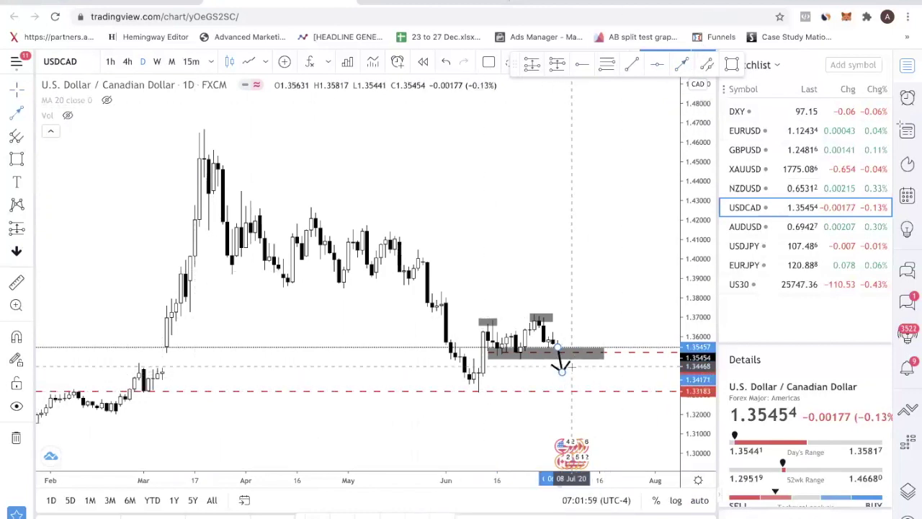
Replace the down arrow with an up arrow from the support zone to about 1.38126 and a new down arrow to about 1.34073
drag(562, 370, 576, 356)
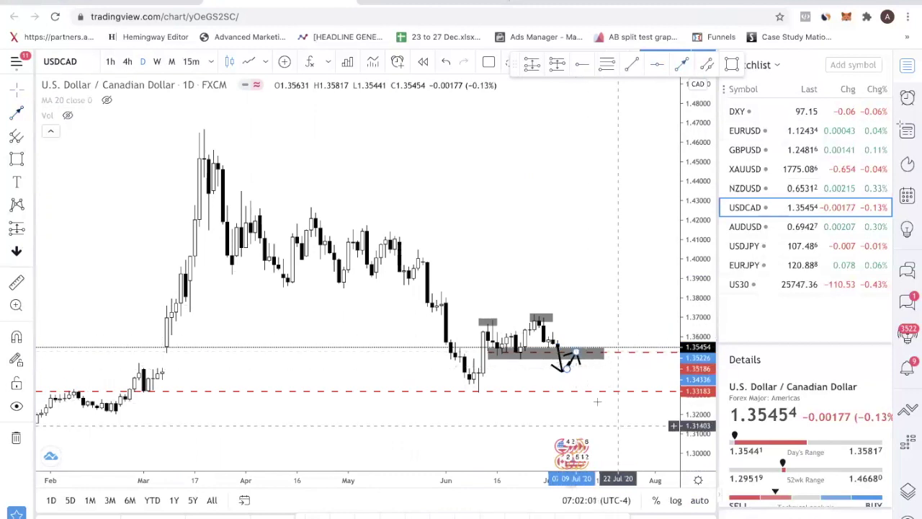
key(ctrl+z)
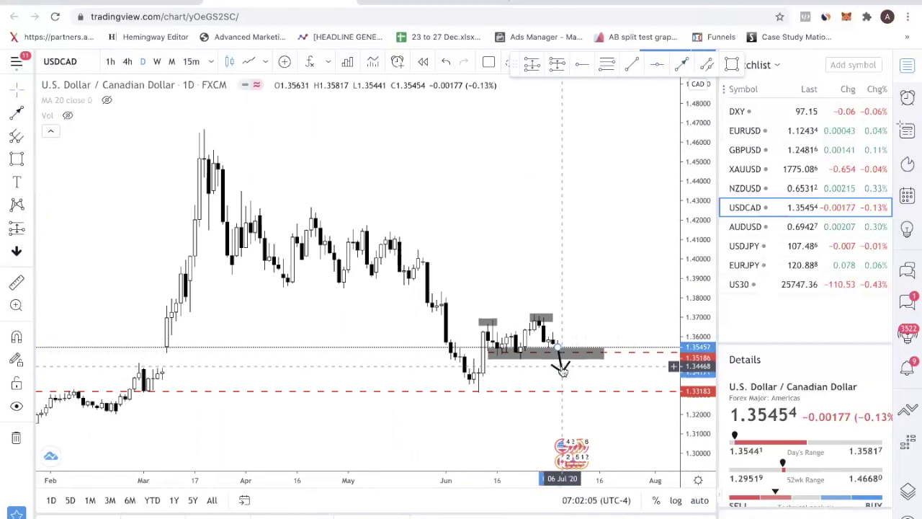
key(ctrl+z)
click(682, 65)
click(572, 348)
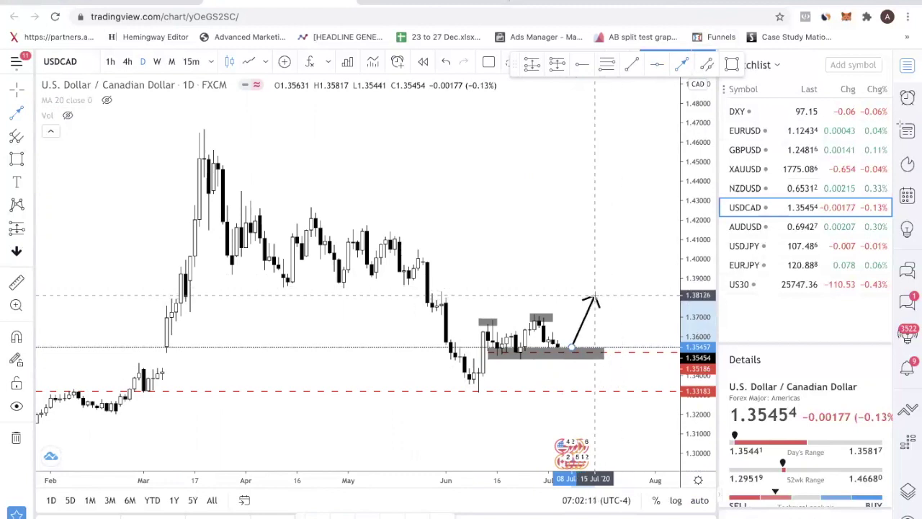
click(594, 296)
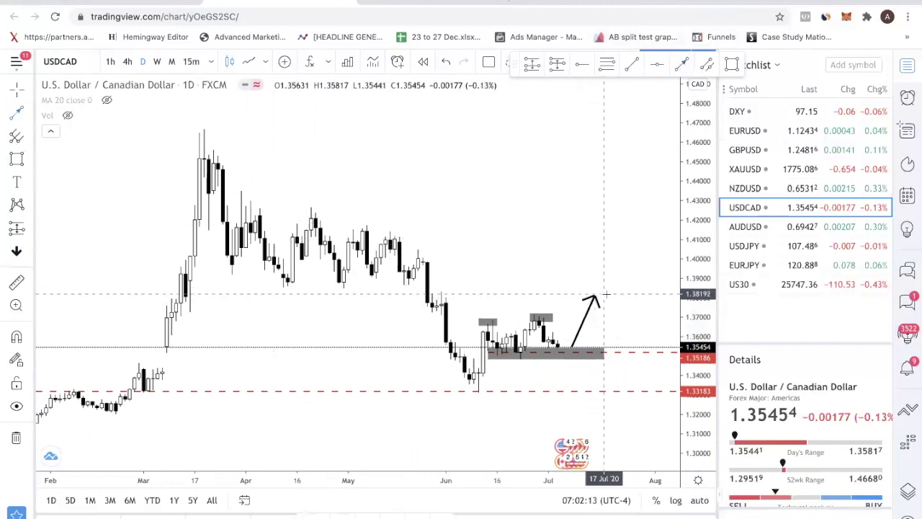
click(556, 349)
click(566, 373)
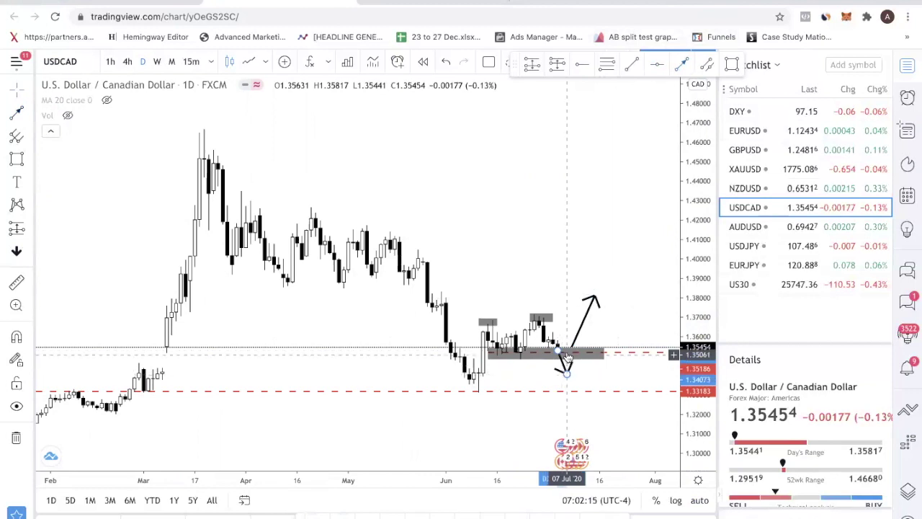
click(539, 274)
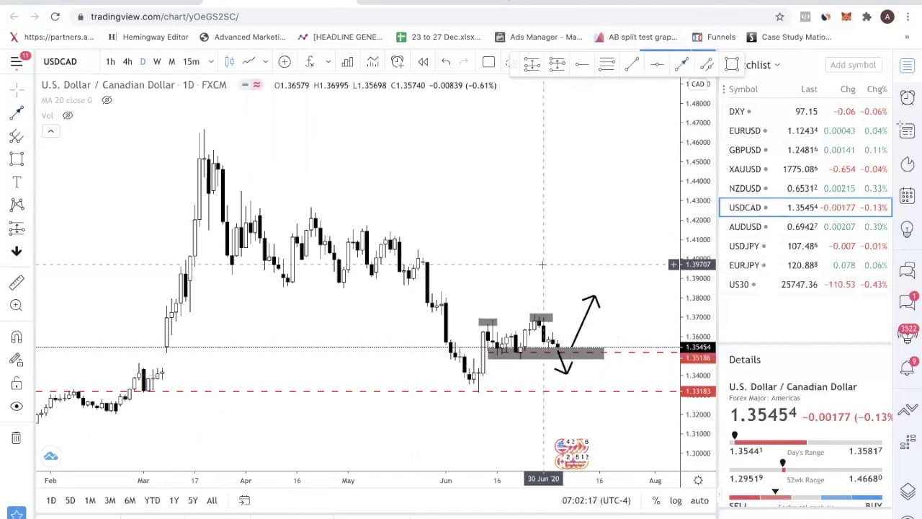
Open the AUDUSD chart and show its recent price action on the 4-hour timeframe
key(Down)
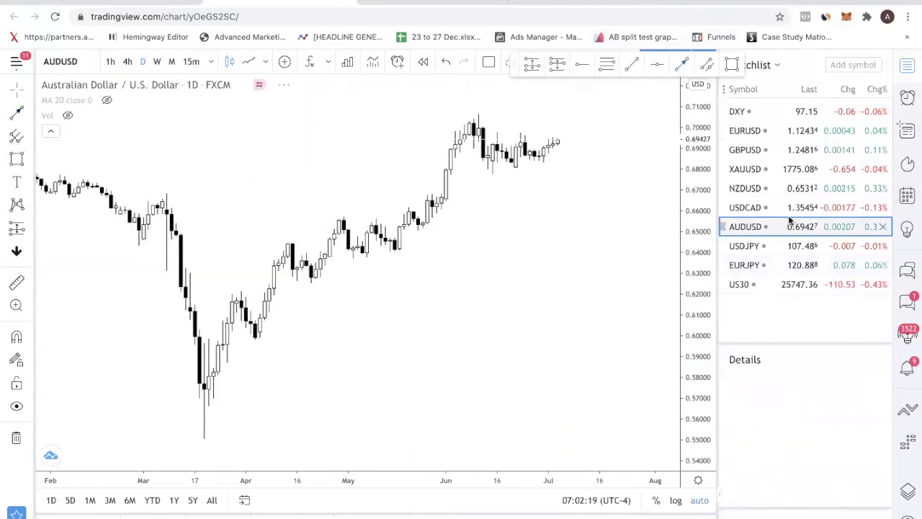
scroll(533, 231, up, 10)
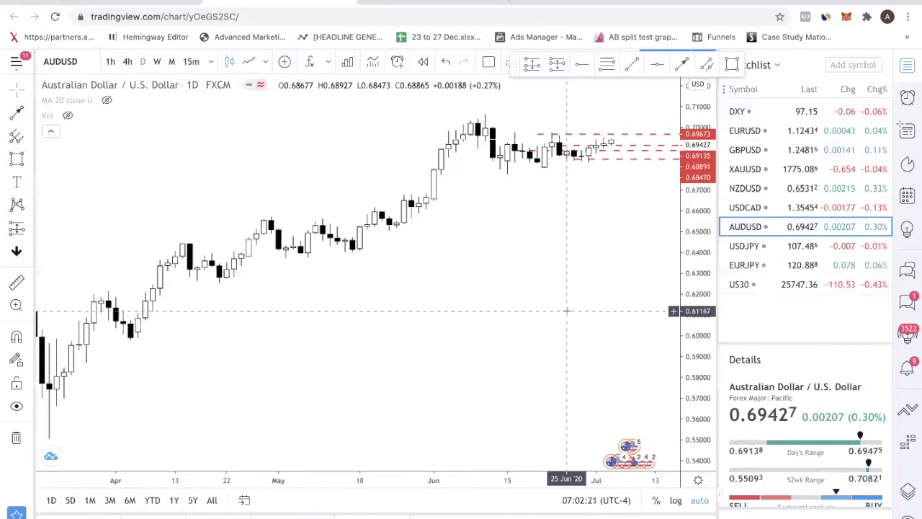
scroll(567, 311, right, 3)
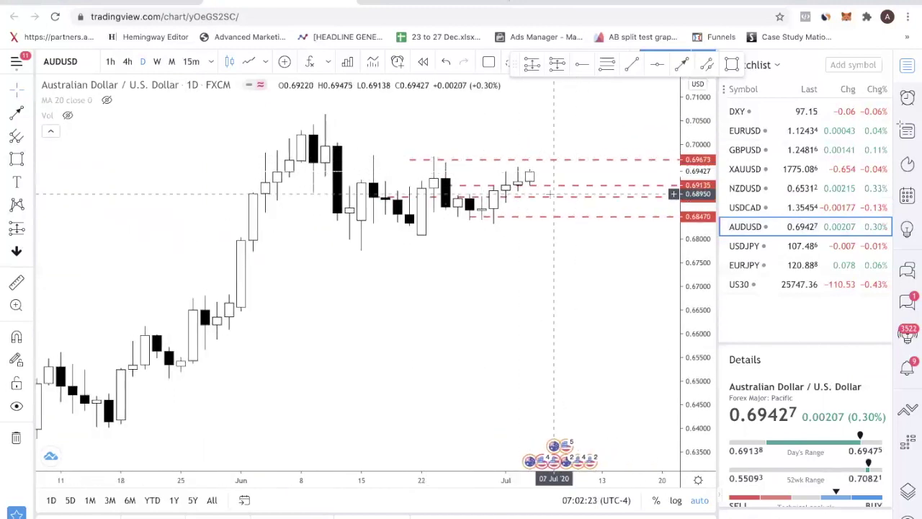
click(131, 61)
scroll(572, 309, left, 3)
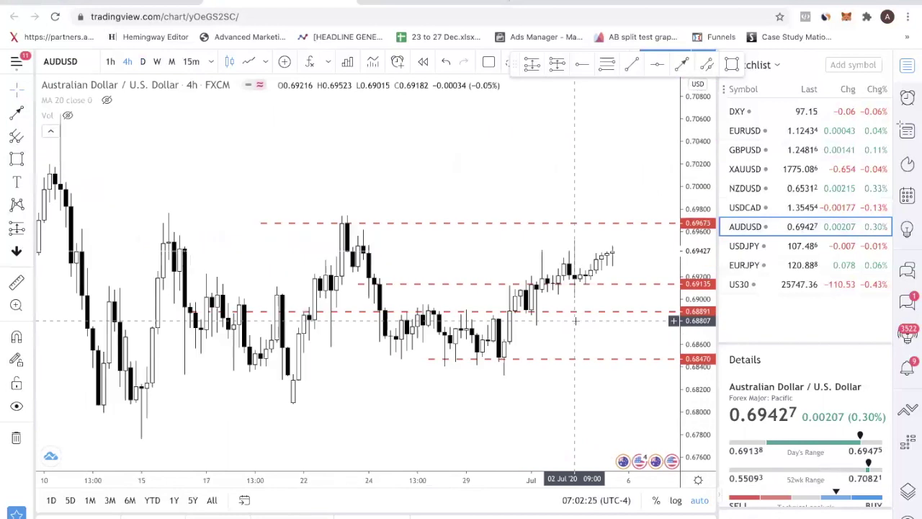
drag(612, 410, 531, 386)
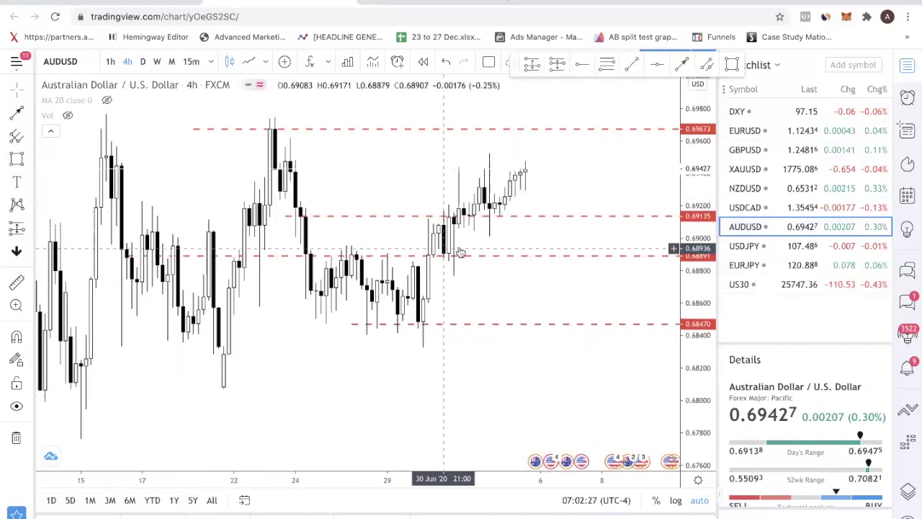
Shade the price action from 1 to 6 July between about 0.68901 and 0.69497, and delete that rectangle again
mouse_move(449, 252)
mouse_down()
mouse_move(572, 136)
mouse_move(539, 157)
mouse_up()
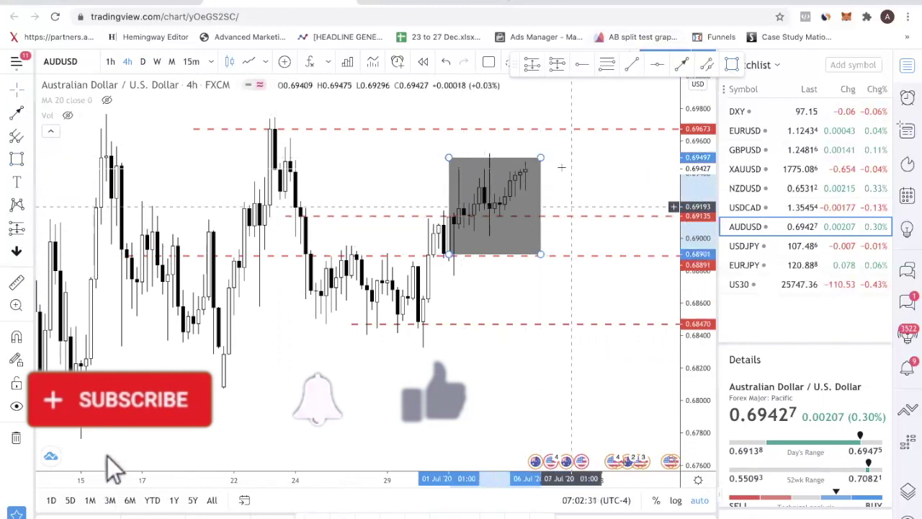
scroll(612, 280, down, 5)
scroll(611, 281, up, 4)
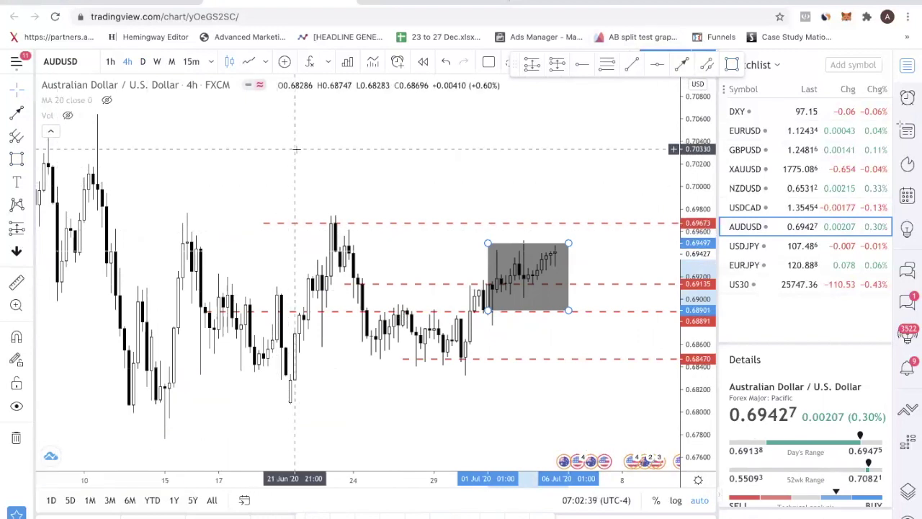
click(574, 253)
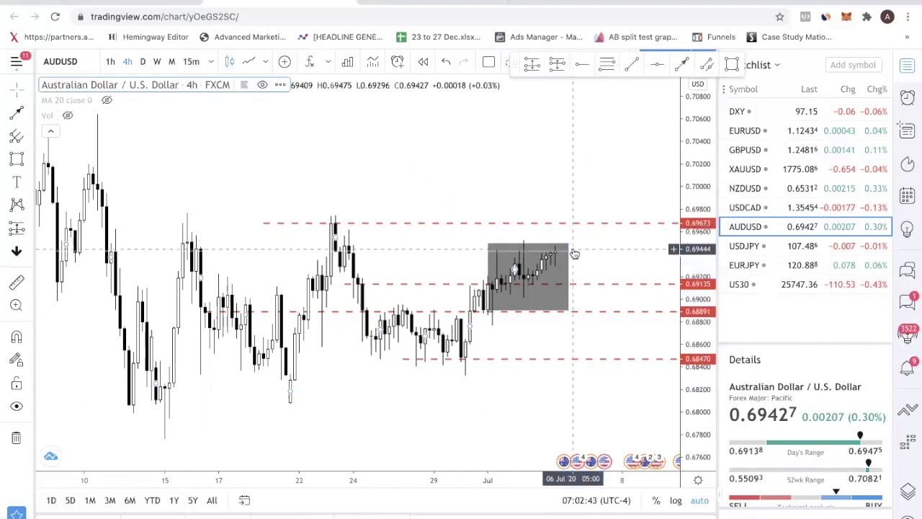
click(567, 242)
key(Delete)
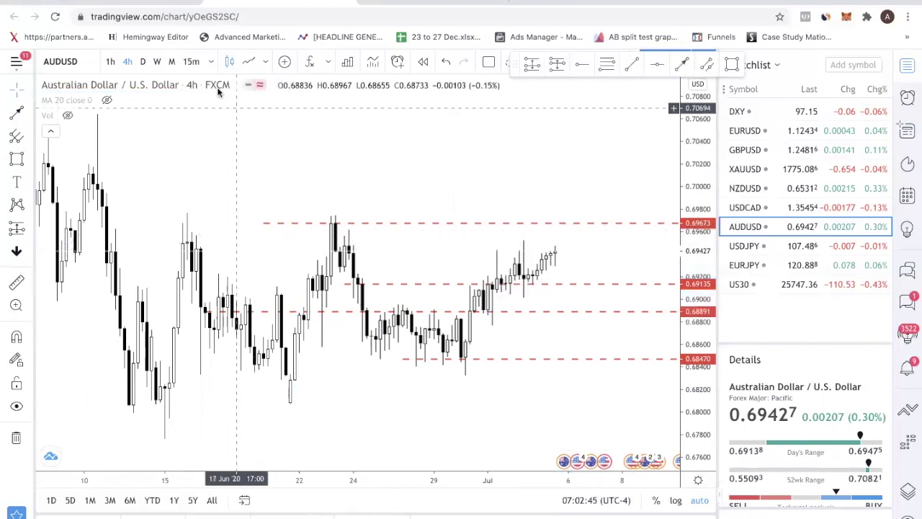
Switch AUDUSD to the daily timeframe and remove all its old level lines
click(144, 62)
scroll(628, 247, up, 5)
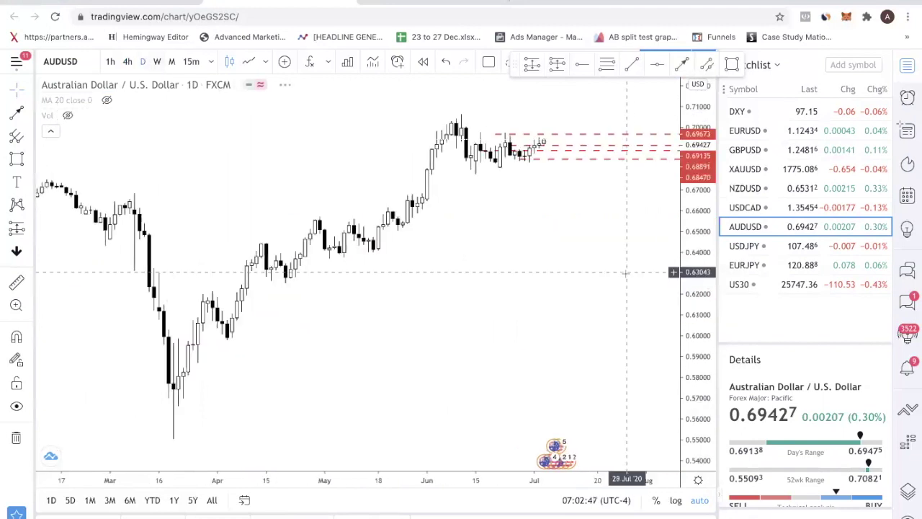
right_click(500, 297)
click(640, 477)
scroll(584, 385, up, 3)
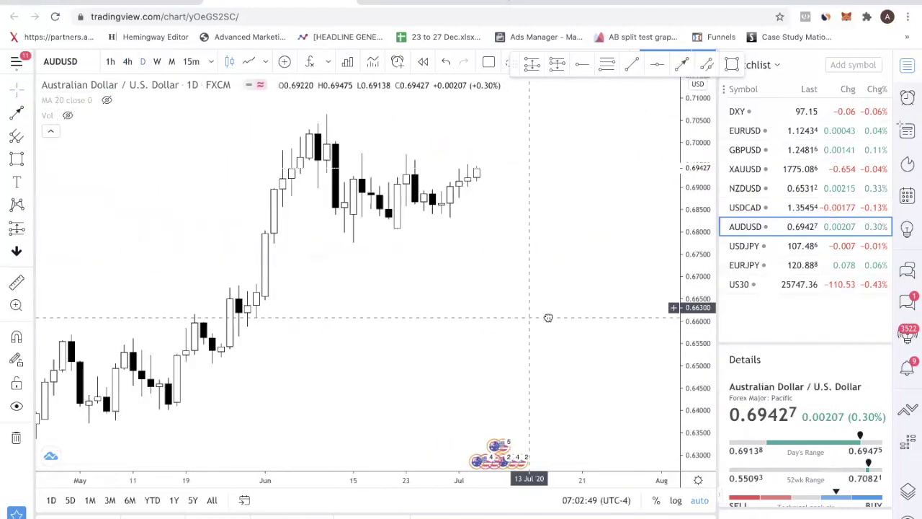
Draw a horizontal line at about 0.69755 along the June highs and a rising trendline from the 15 June low through the later lows
click(659, 67)
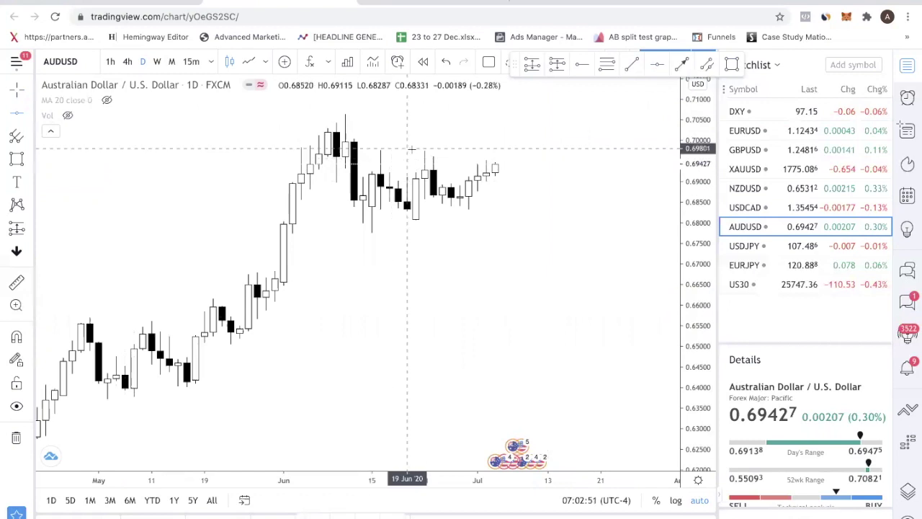
click(420, 151)
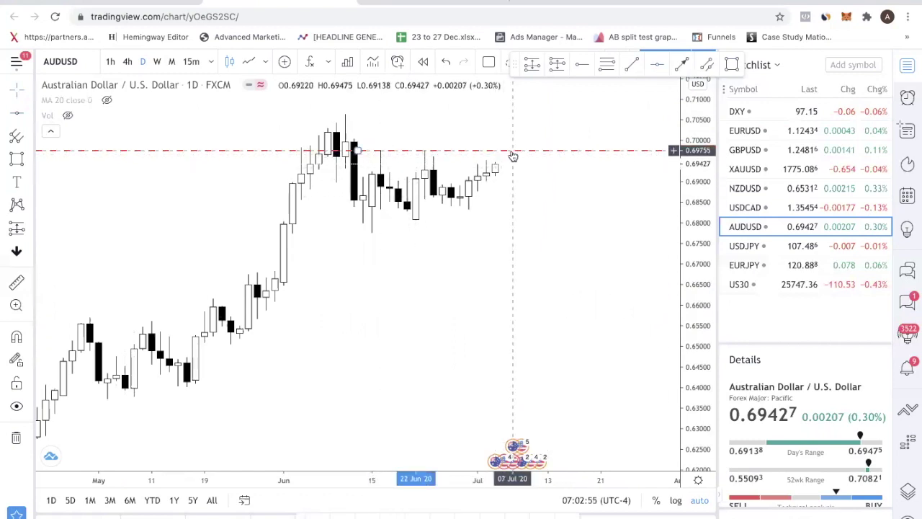
drag(514, 155, 512, 156)
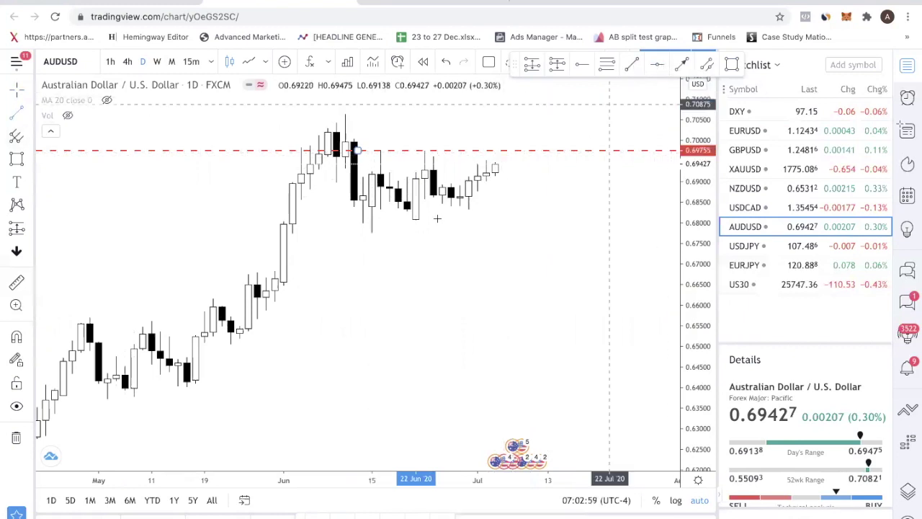
click(372, 229)
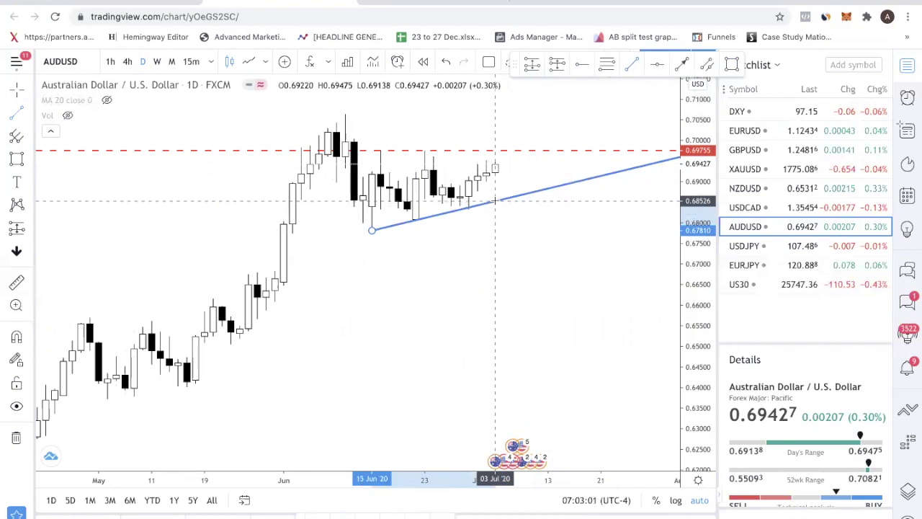
click(494, 201)
Draw an arrow from the current price down to the trendline at about 0.68619 and another up to about 0.69677
click(682, 66)
click(494, 165)
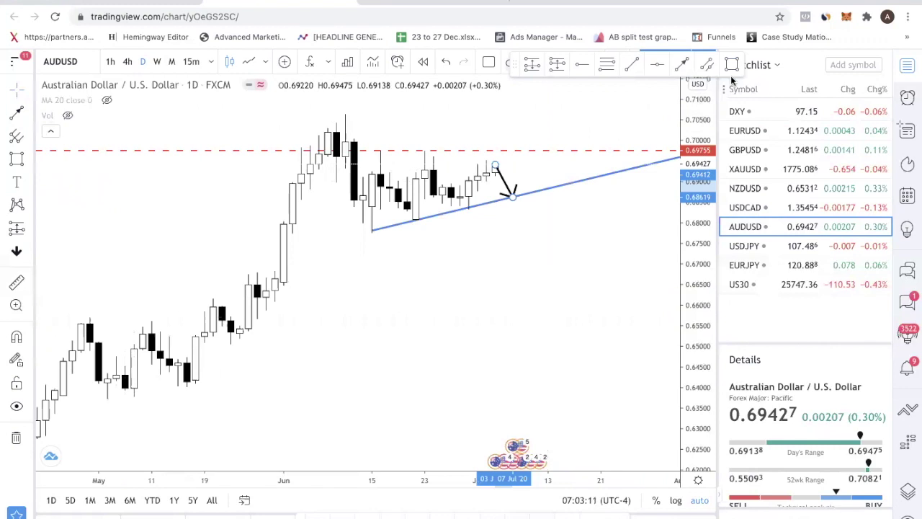
click(513, 195)
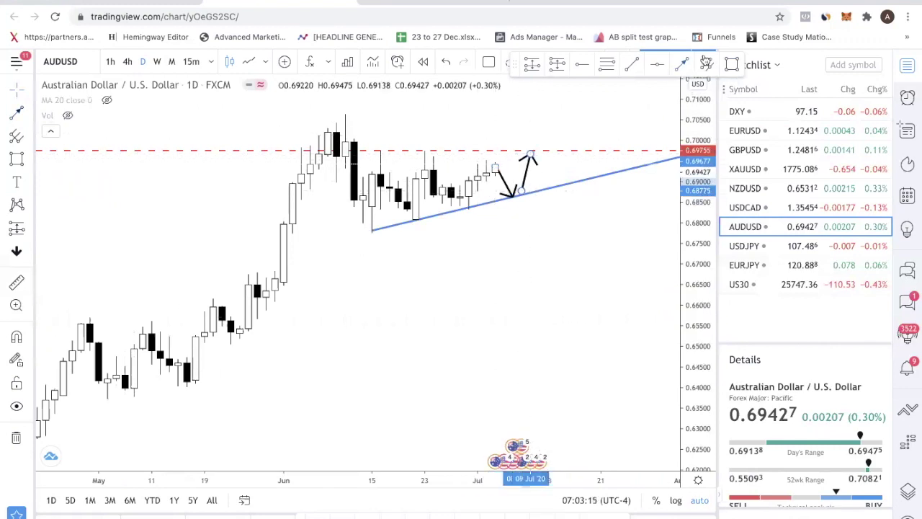
Extend the projection with arrows from about 0.69677 down toward the trendline and back up to about 0.70019
click(530, 153)
double_click(549, 179)
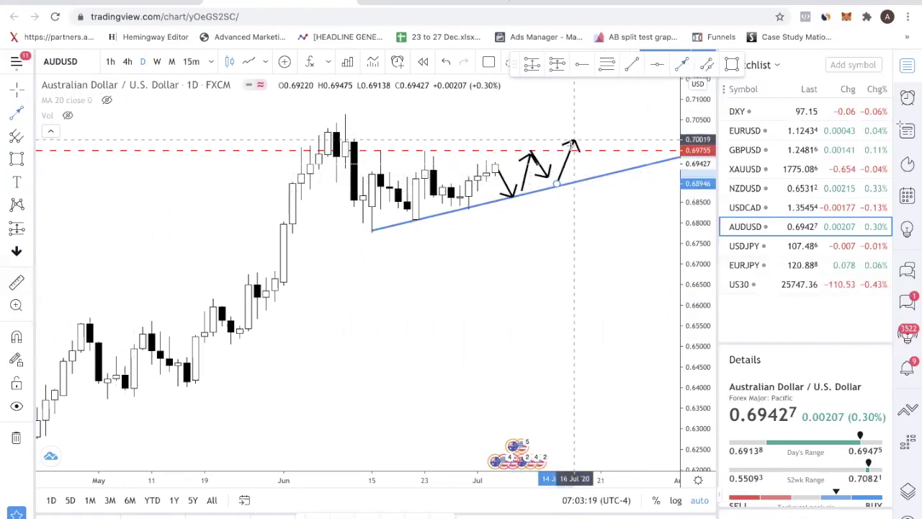
Remove all the projection arrows between the 0.69755 level and the rising trendline
right_click(567, 124)
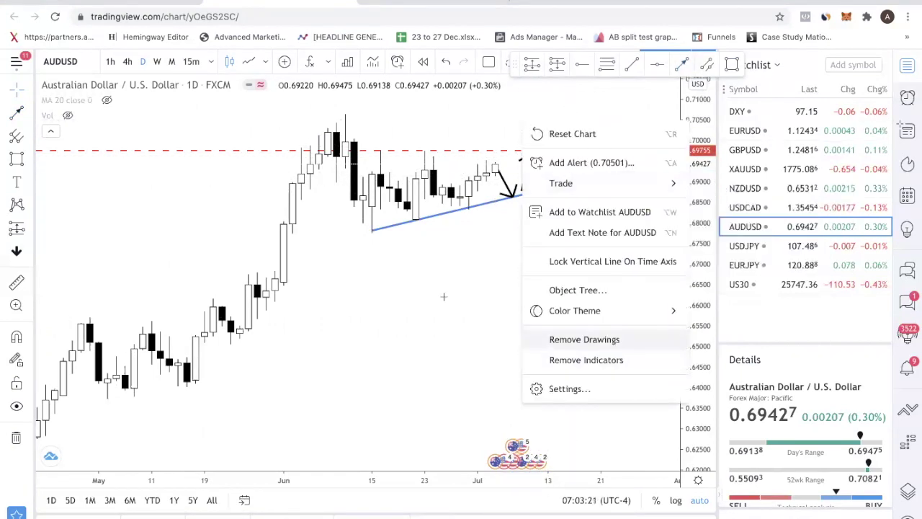
click(504, 196)
key(Escape)
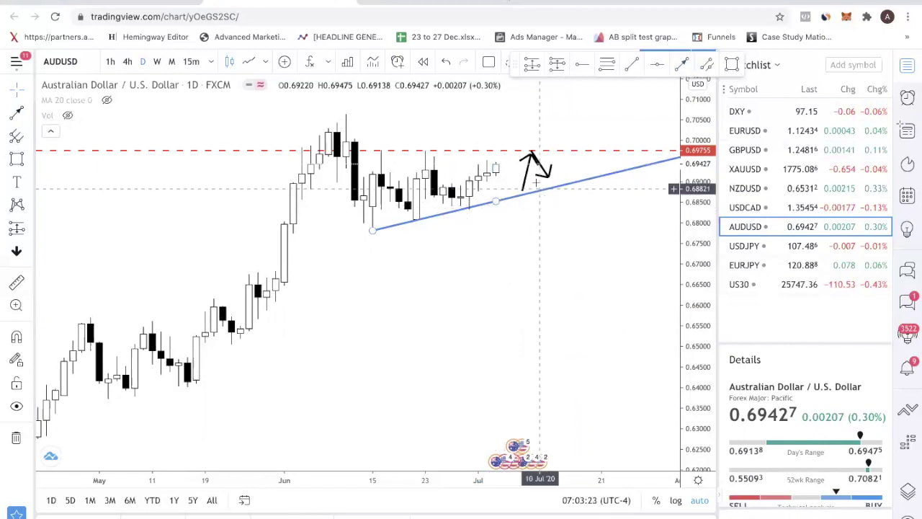
key(ctrl+z)
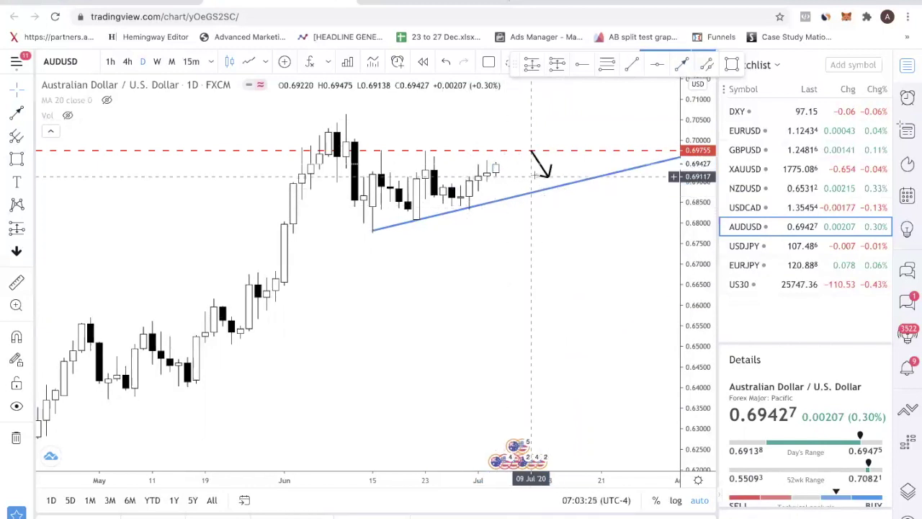
key(ctrl+z)
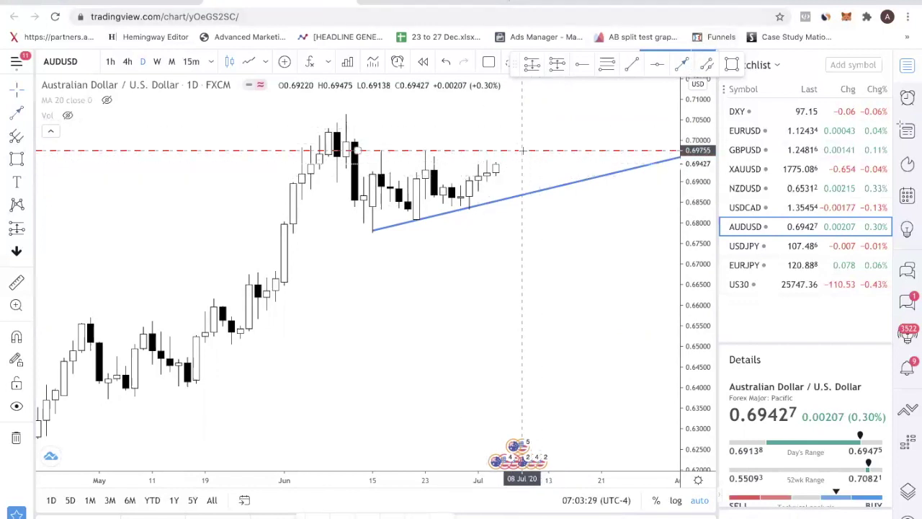
Draw arrows for a break and retest of 0.69755 and a drop below the trendline, plus a horizontal line at about 0.68323
mouse_move(514, 164)
mouse_down()
mouse_move(521, 130)
mouse_move(534, 150)
mouse_up()
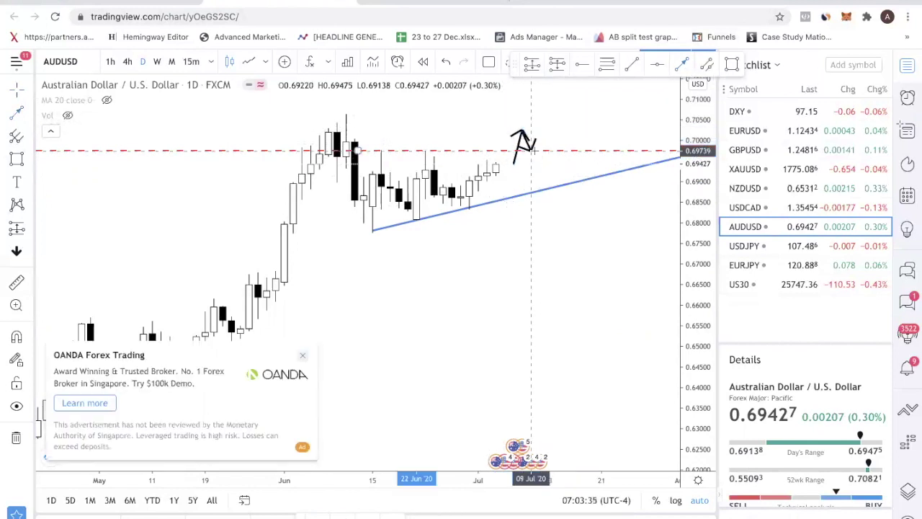
click(681, 66)
mouse_move(496, 167)
mouse_down()
mouse_move(504, 214)
mouse_move(495, 216)
mouse_move(512, 229)
mouse_up()
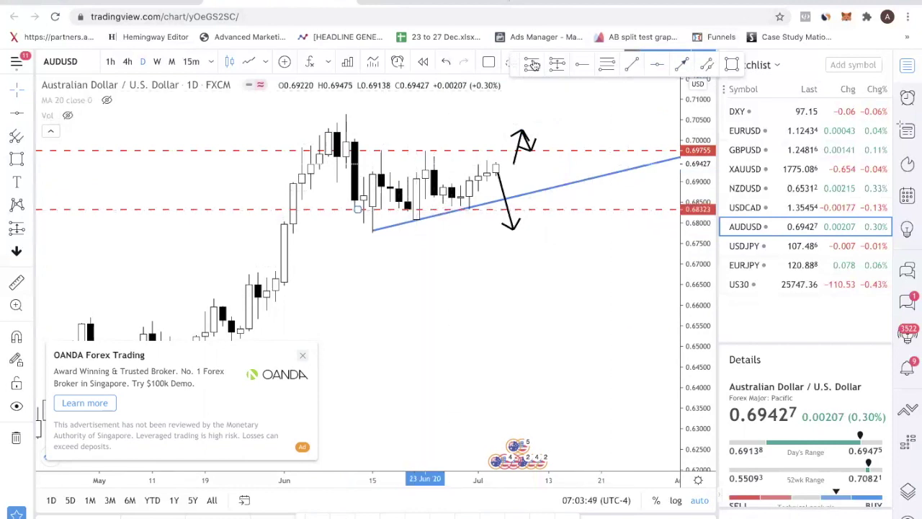
Add a horizontal line at the 15 June low, about 0.67779, and shorten the downward arrow to end at about 0.68246
click(652, 66)
click(357, 231)
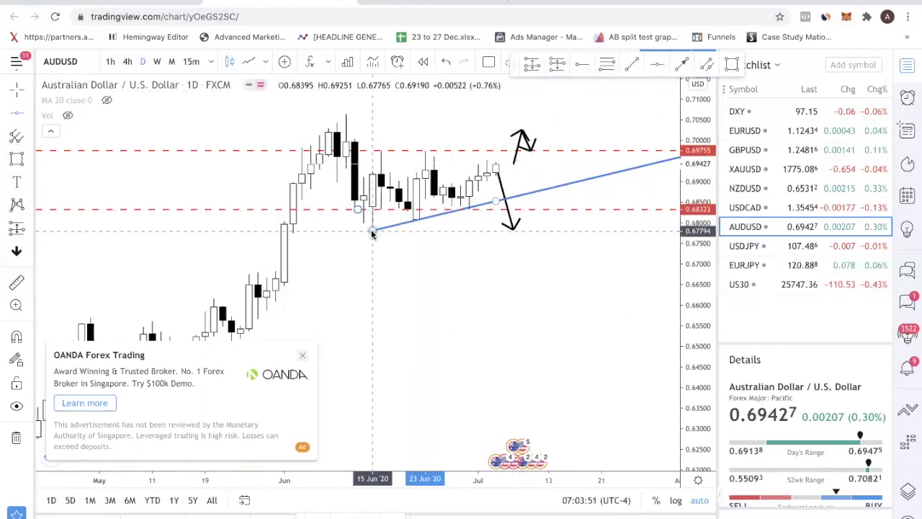
click(513, 217)
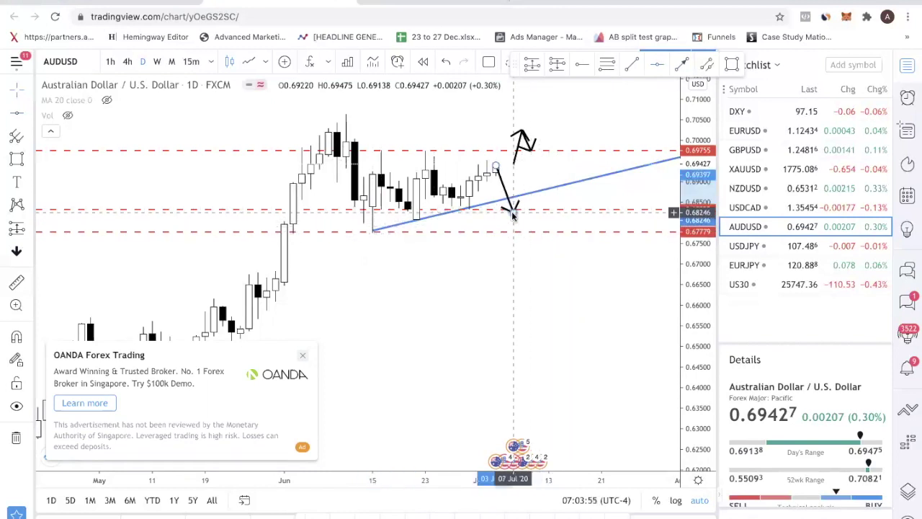
Draw an arrow from about 0.68261 back up to the trendline, and undo the further downward arrow
click(656, 65)
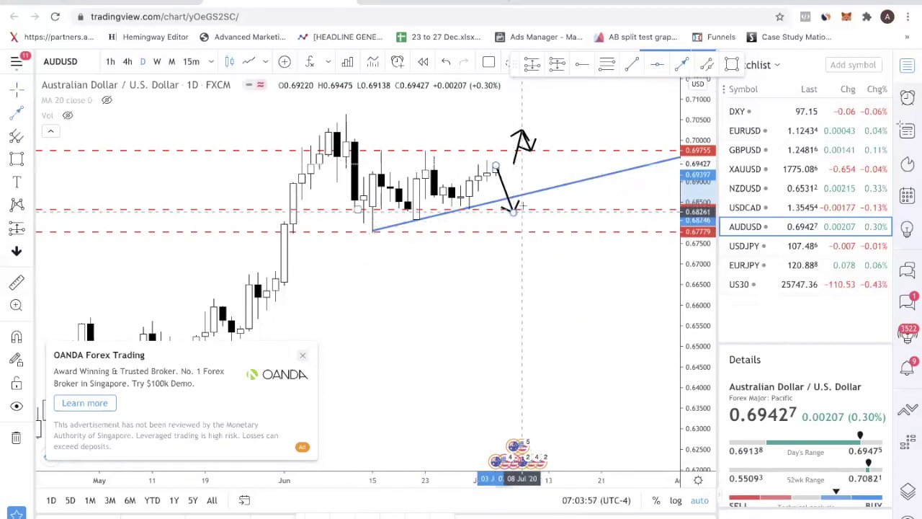
mouse_move(522, 211)
mouse_down()
mouse_move(530, 195)
mouse_move(549, 230)
mouse_up()
click(550, 230)
key(ctrl+z)
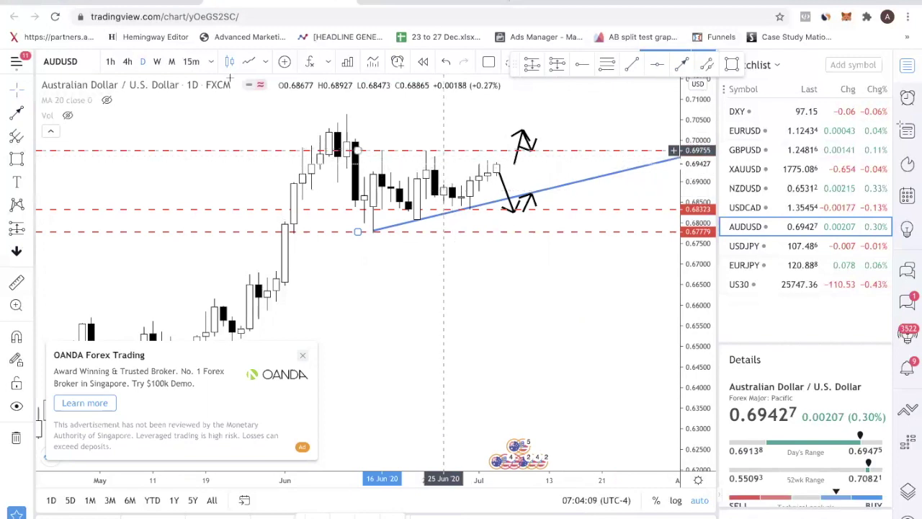
Draw a horizontal ray from the June peak at about 0.70626 and review the marked levels against the wider daily trend
click(589, 67)
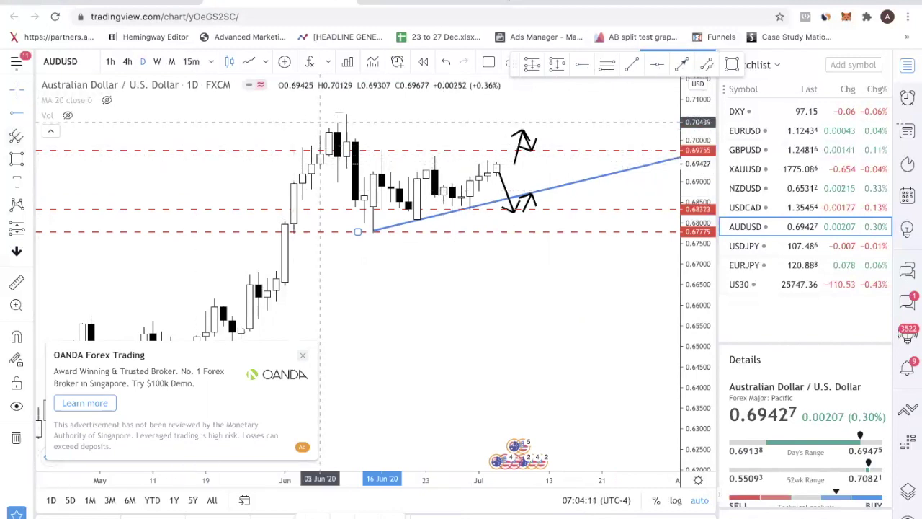
click(348, 115)
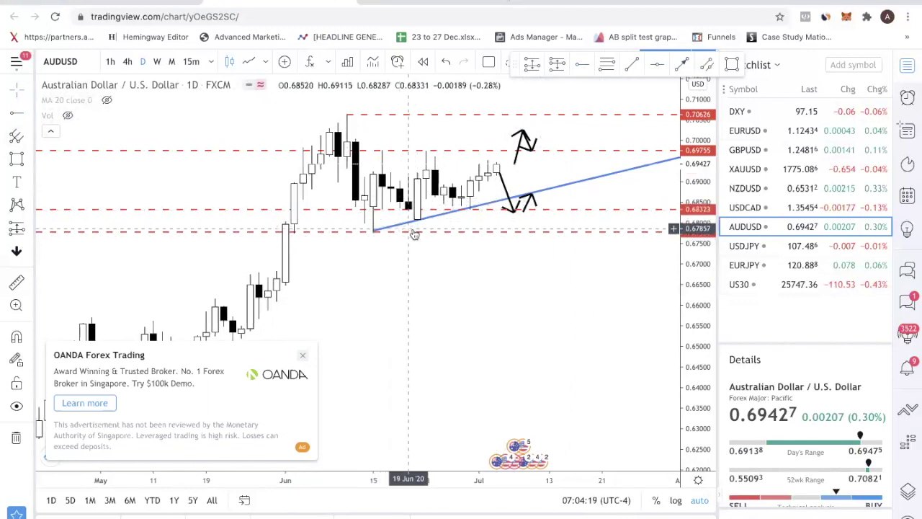
scroll(412, 229, down, 3)
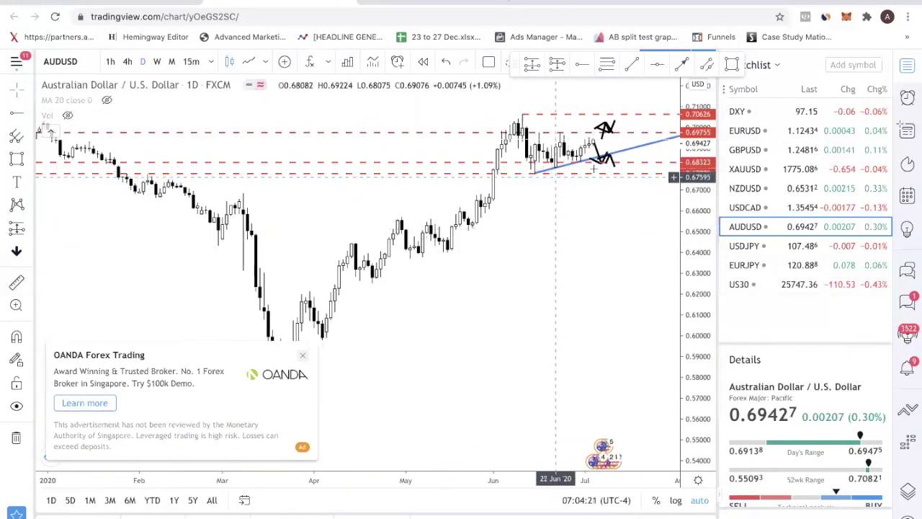
drag(546, 196, 437, 171)
scroll(539, 198, up, 3)
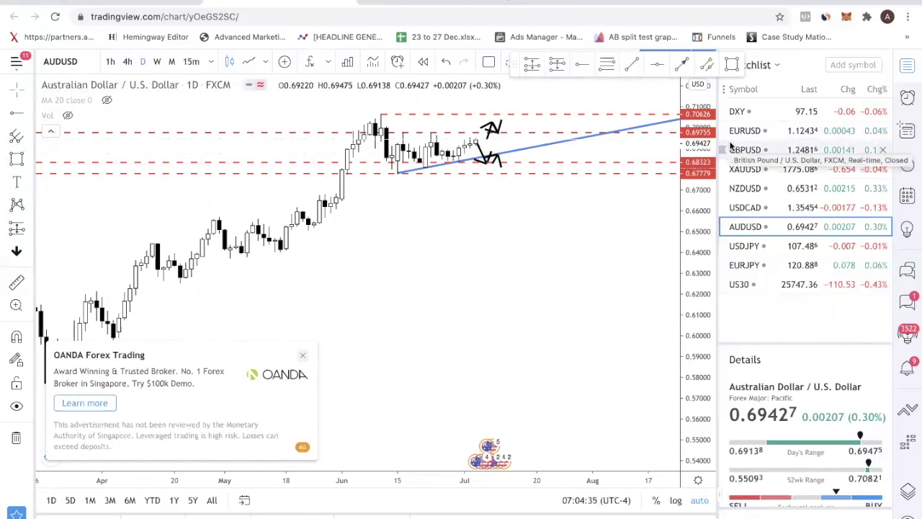
Switch the chart to USDJPY
click(788, 248)
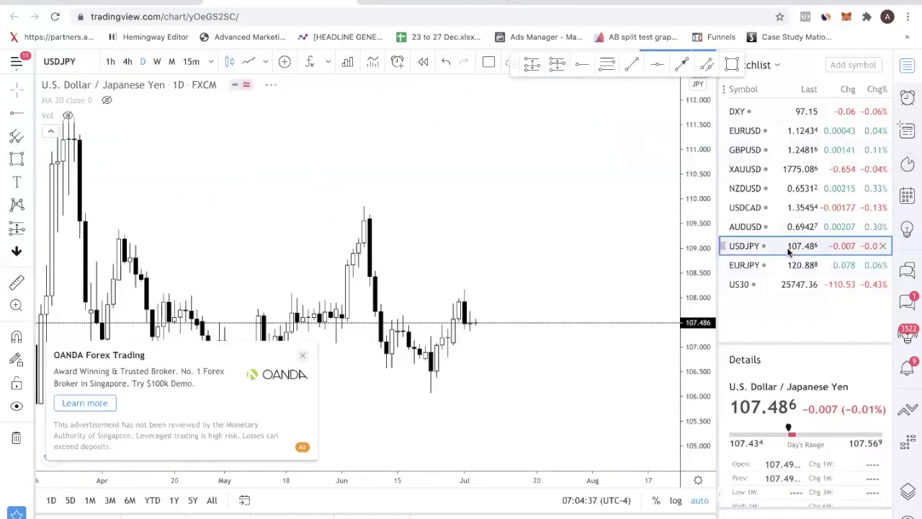
scroll(453, 273, down, 2)
scroll(497, 298, up, 3)
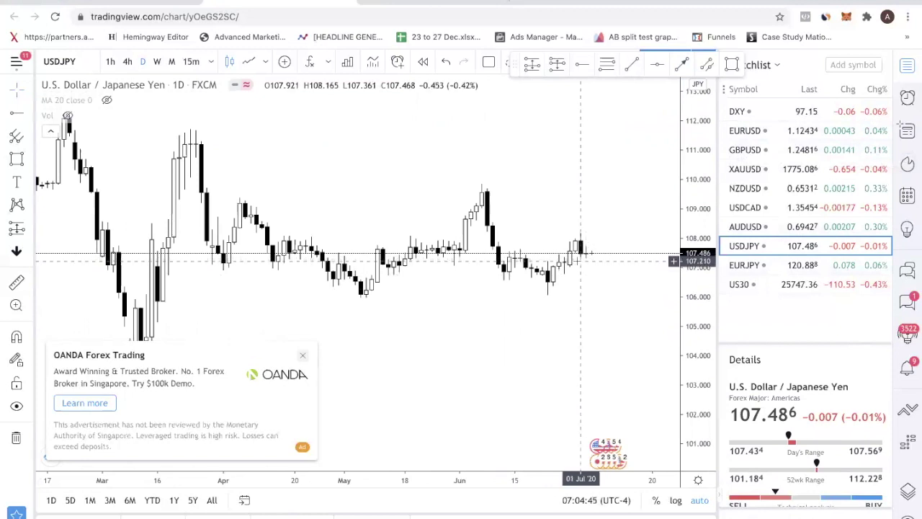
Place a horizontal ray at the June closing low, about 106.858, using the line chart, and return to candles
click(564, 273)
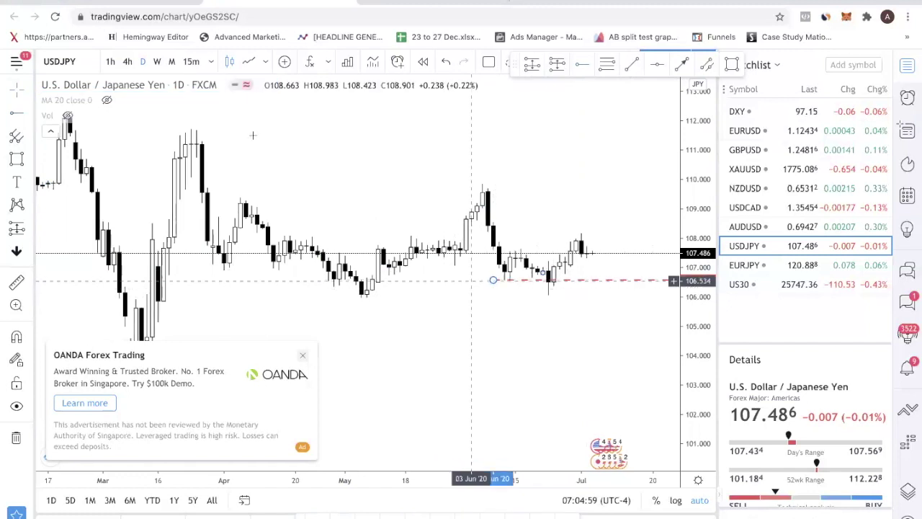
click(249, 61)
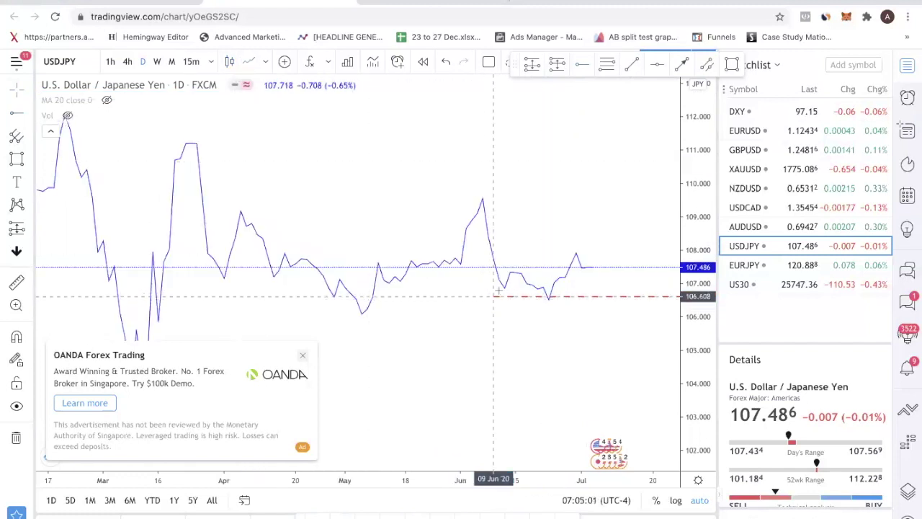
click(504, 287)
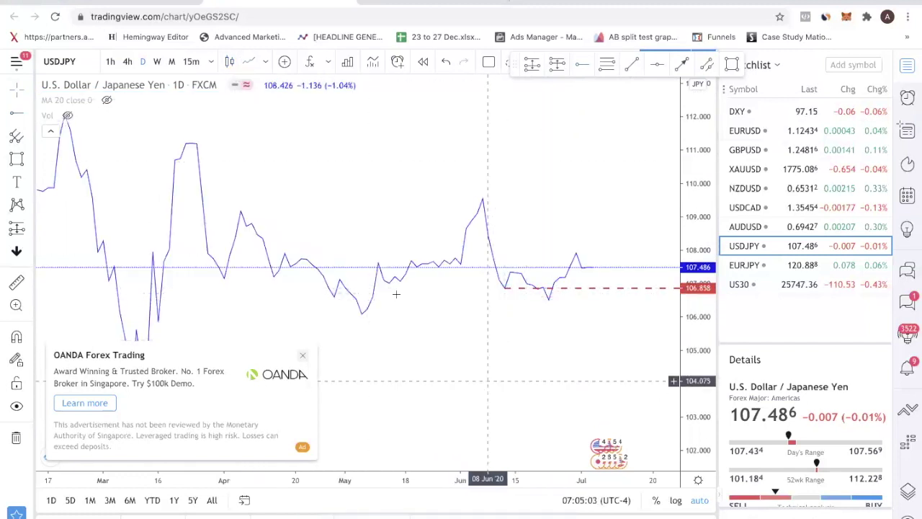
click(229, 61)
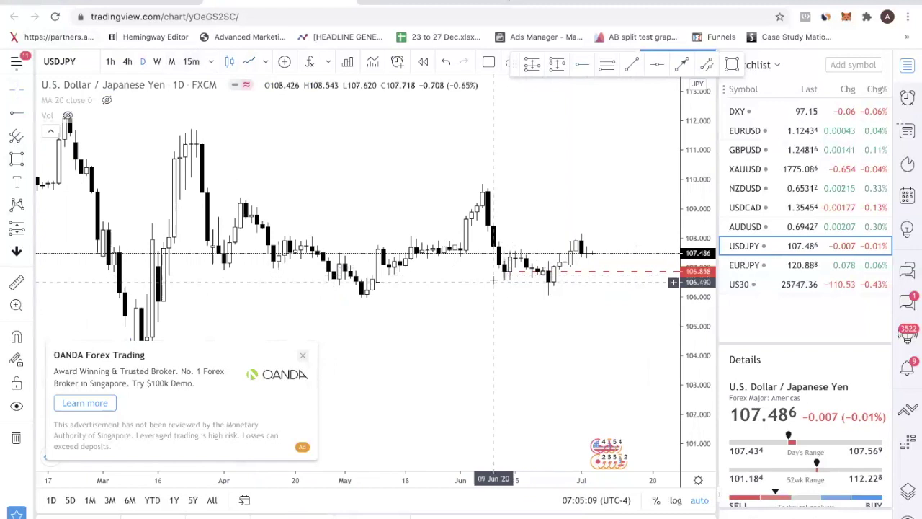
Replace the 106.858 level with horizontal rays at about 107.369 and 107.633 starting from 9 and 11 June
scroll(474, 319, up, 3)
drag(708, 326, 559, 238)
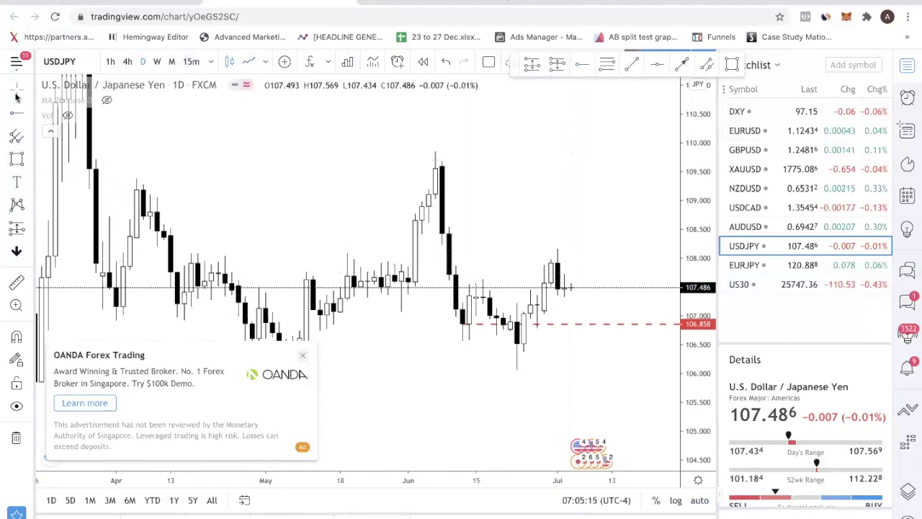
scroll(612, 313, up, 2)
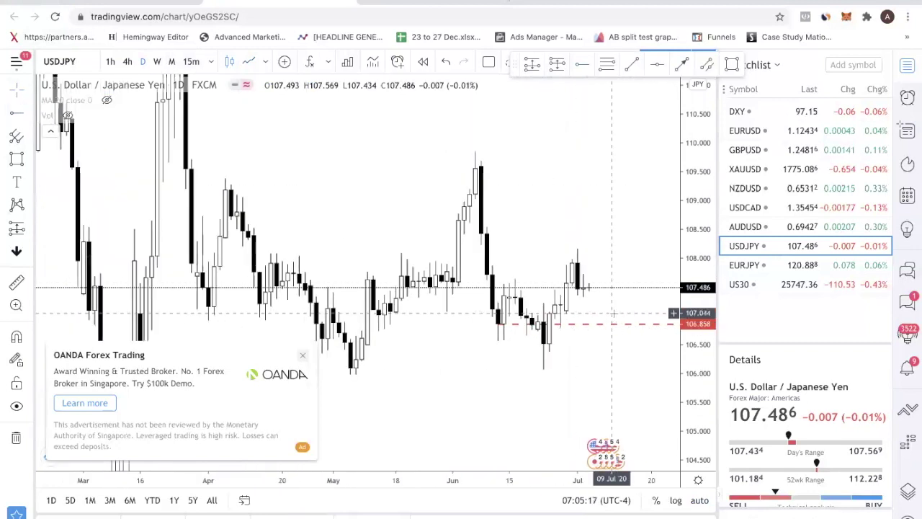
scroll(611, 313, up, 1)
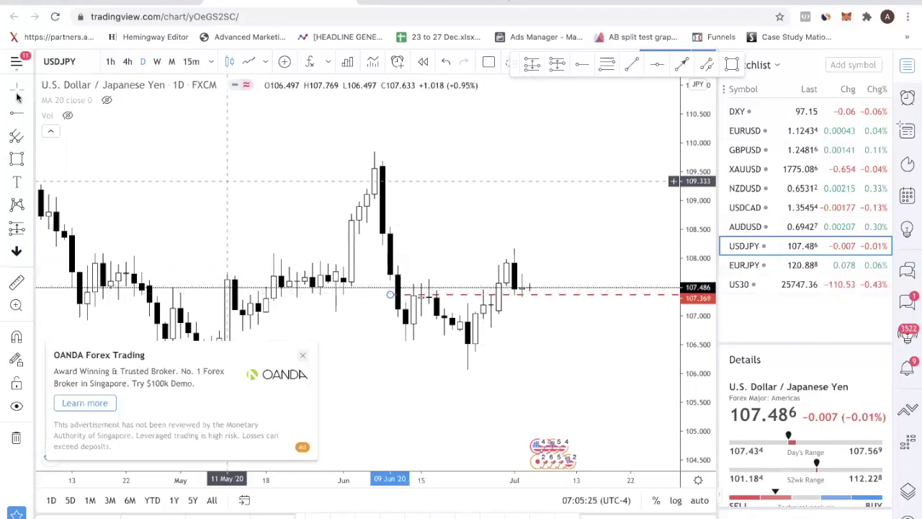
click(405, 280)
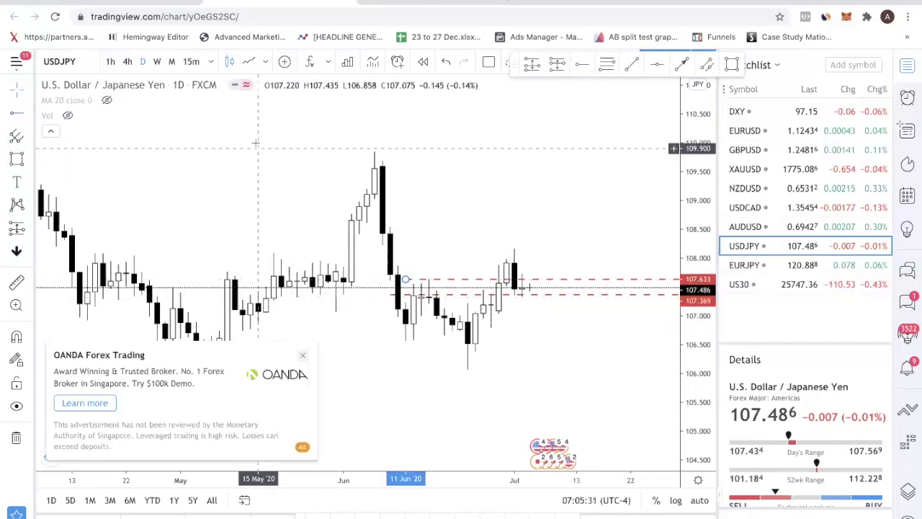
Shade the zone between 107.369 and 107.633 from 5 June to 22 July, and draw an arrow from it up to about 109.078
click(375, 279)
click(630, 295)
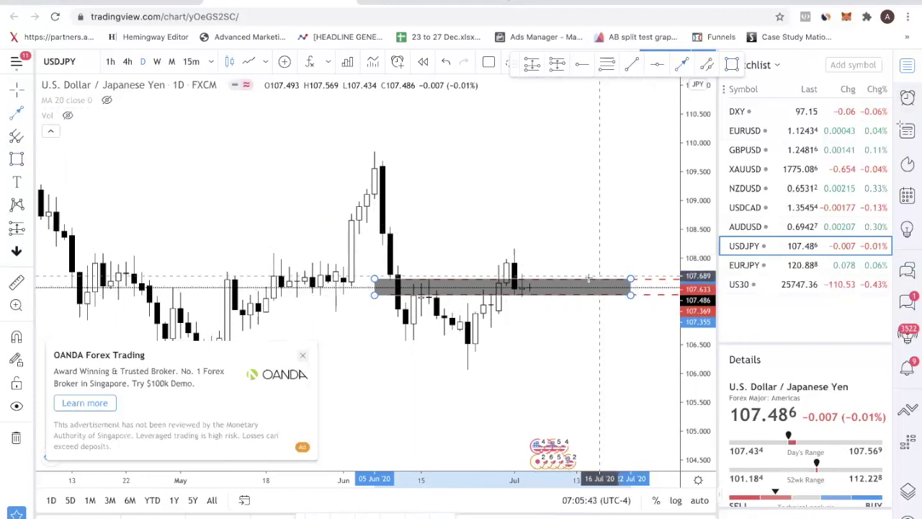
click(537, 278)
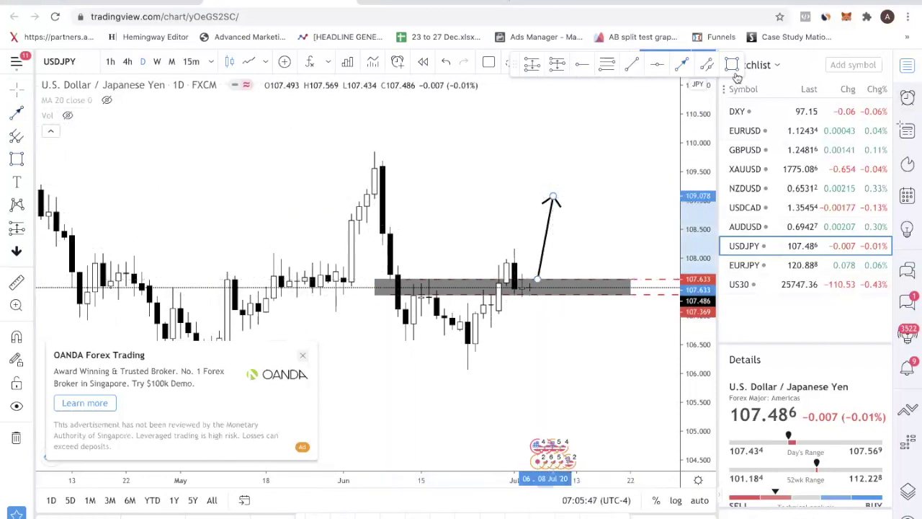
Shade a rectangle across the early-June peak and mark its lower edge with a horizontal ray at about 109.111
mouse_move(374, 193)
mouse_down()
mouse_move(443, 131)
mouse_move(669, 165)
mouse_move(669, 152)
mouse_up()
click(684, 152)
click(590, 69)
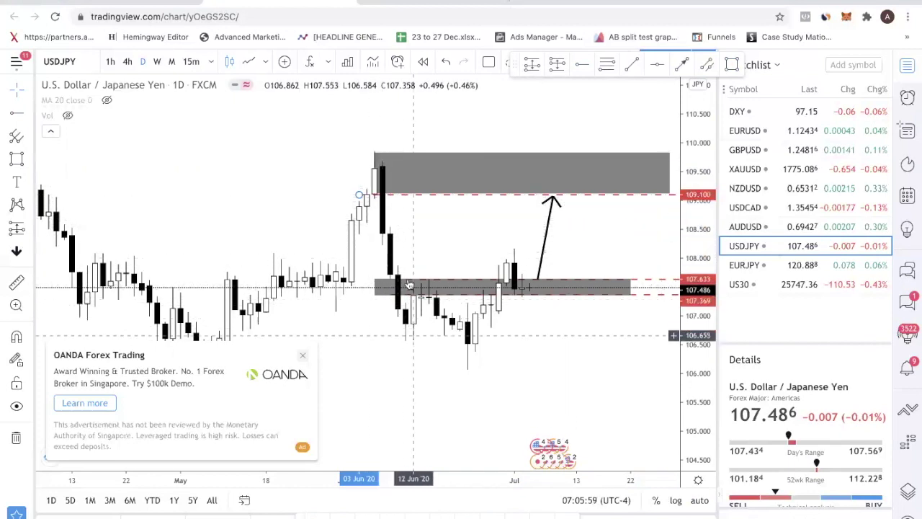
click(359, 196)
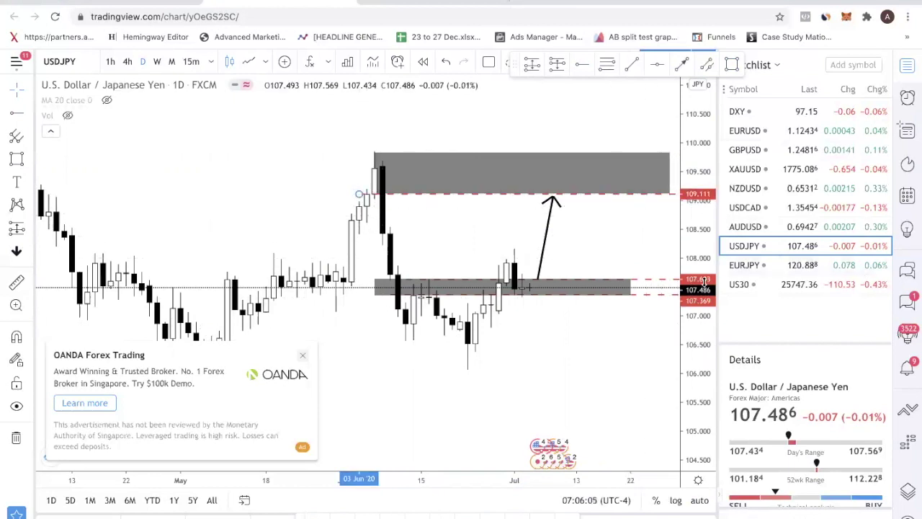
Mark the lows beneath the lower shaded zone with horizontal rays at about 106.800, 106.589 and 106.044
click(530, 278)
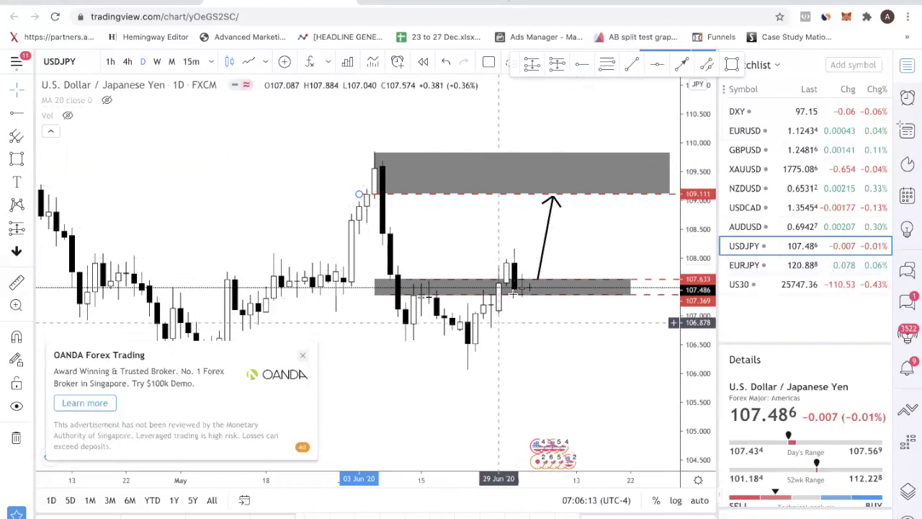
click(490, 327)
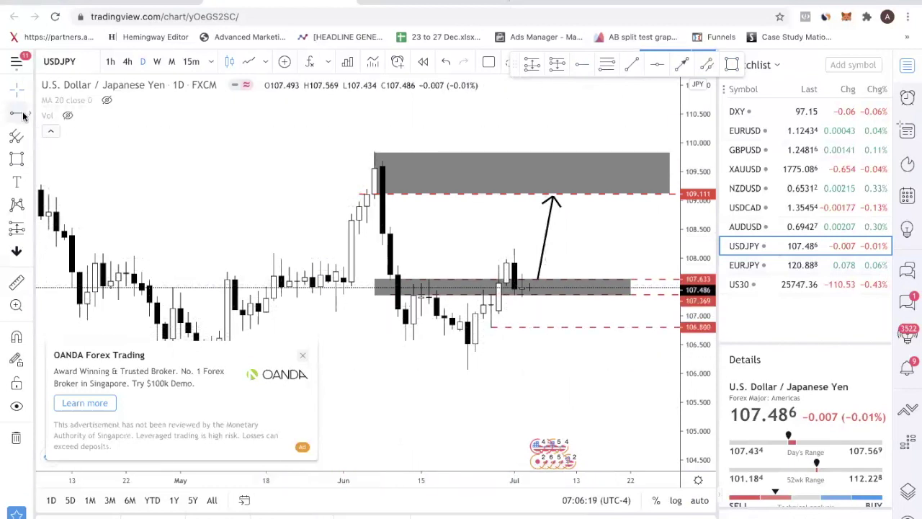
click(406, 338)
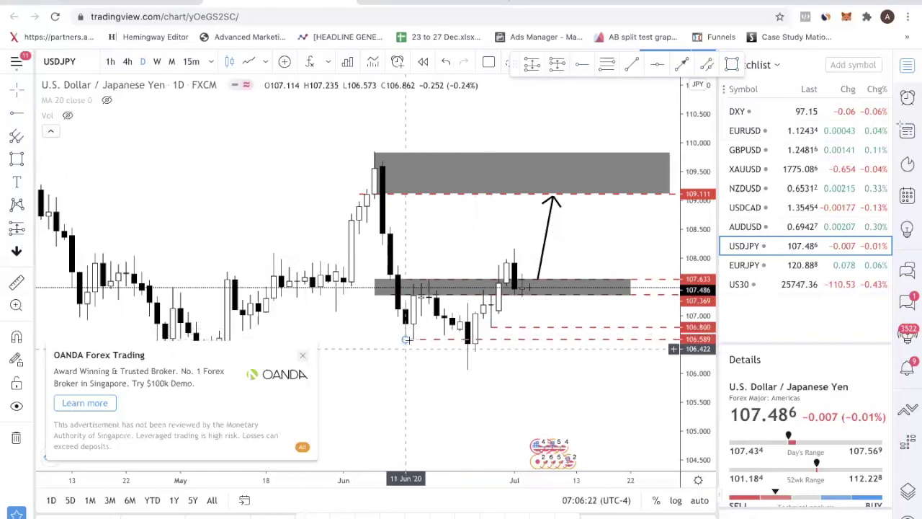
click(14, 106)
click(467, 370)
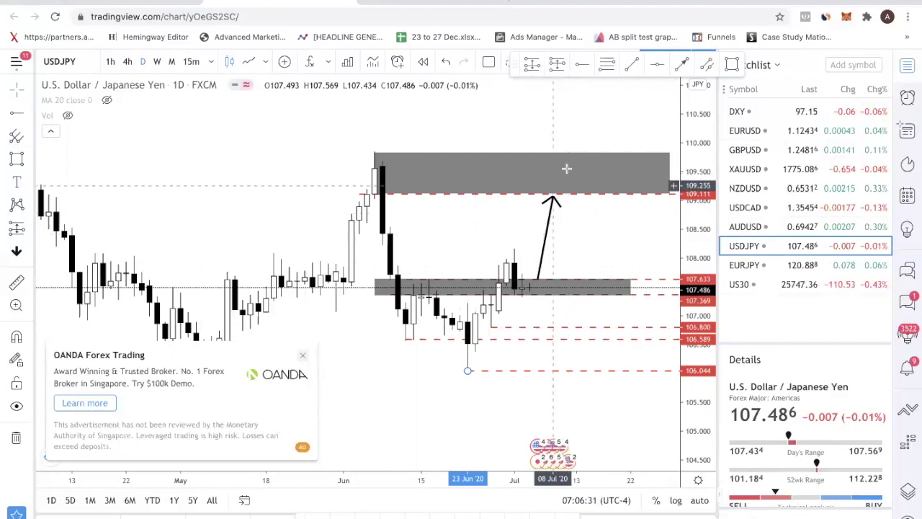
Switch the chart to EURJPY and remove all its old level lines
click(841, 269)
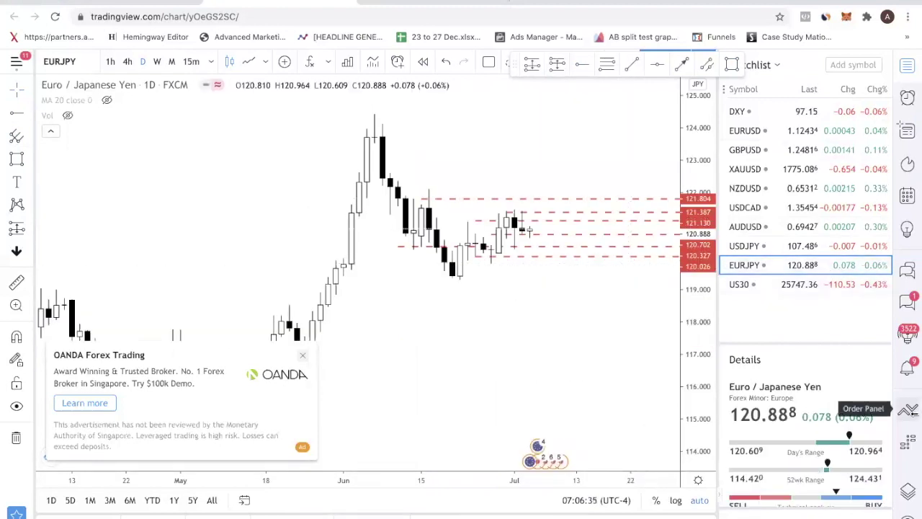
right_click(561, 330)
click(620, 476)
scroll(479, 231, up, 4)
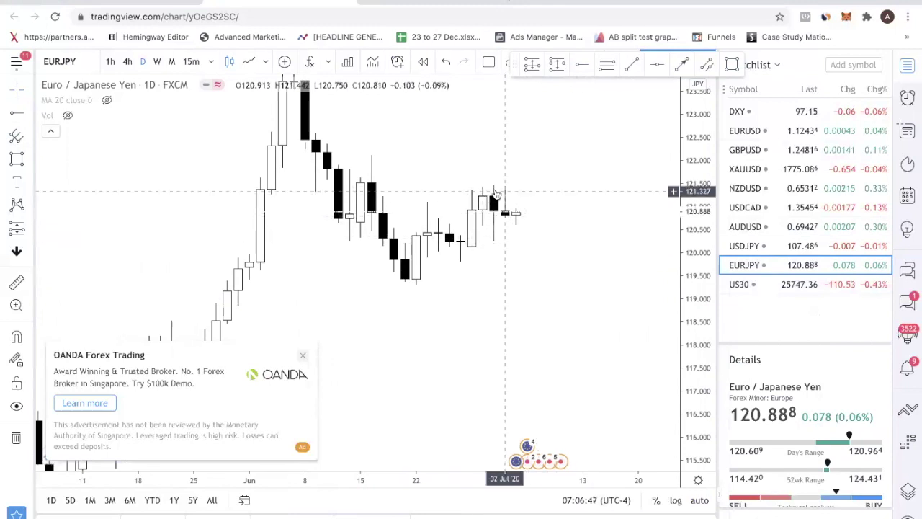
Shade a rectangle on the EURJPY chart from 1 July to 17 July, between about 120.2 and 121.5
click(17, 159)
drag(493, 183, 631, 249)
drag(500, 271, 485, 267)
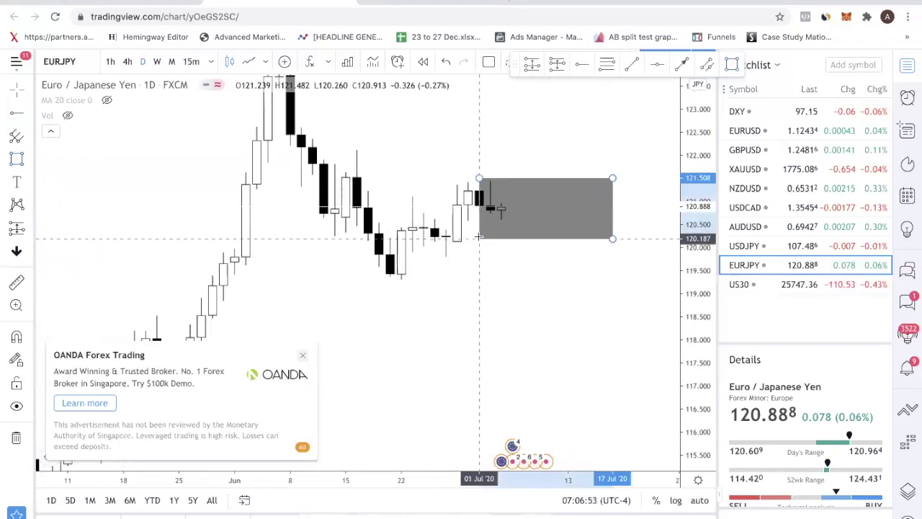
click(480, 237)
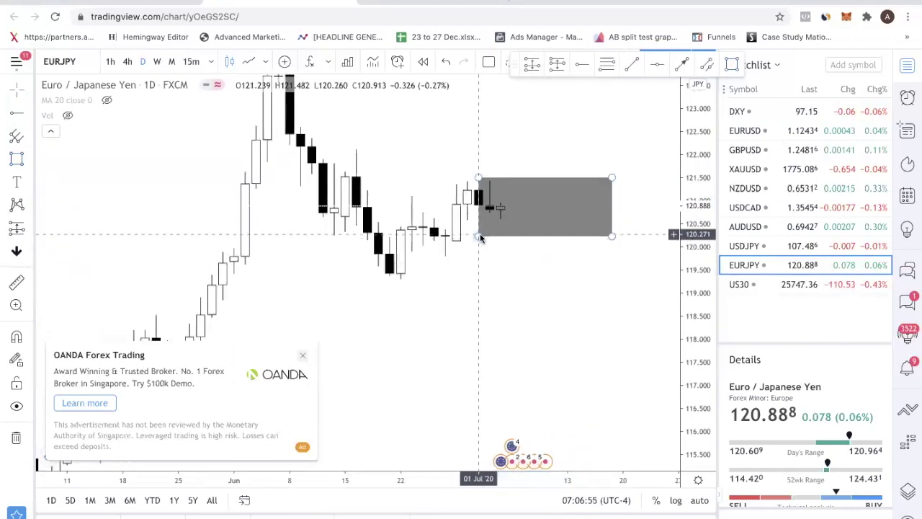
Mark the lower and upper edges of the shaded zone with horizontal rays at about 120.229 and 121.494
click(476, 194)
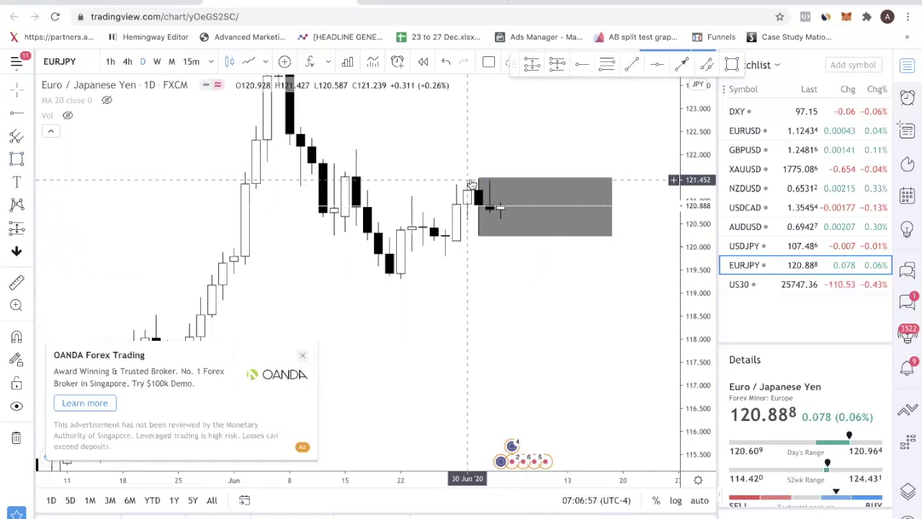
click(470, 237)
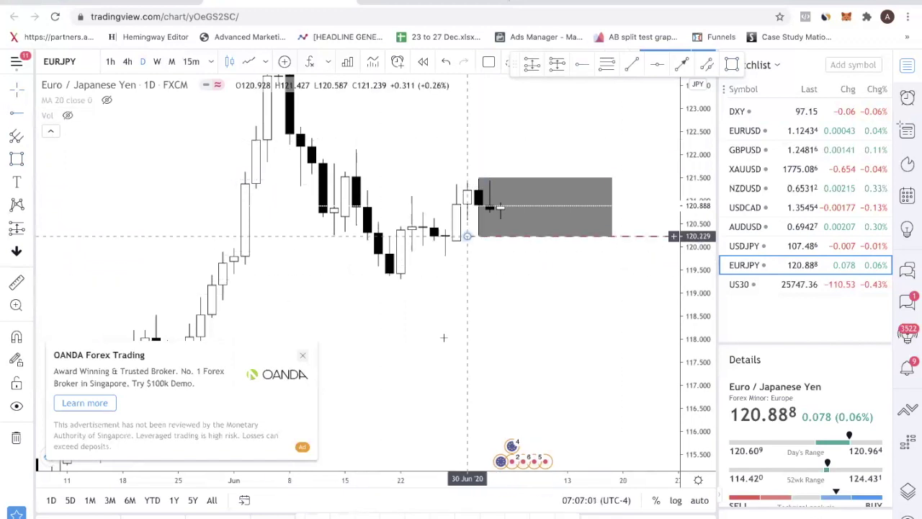
click(423, 178)
click(478, 144)
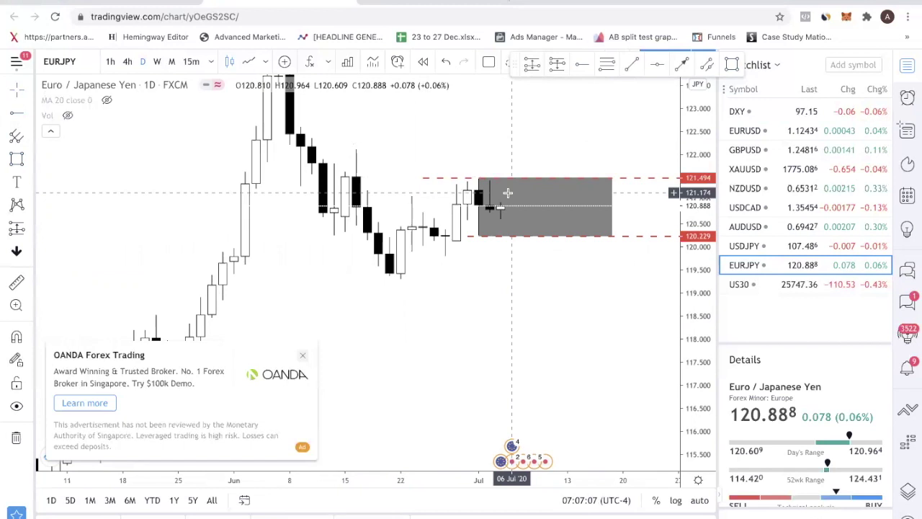
Examine the June and early-July EURJPY daily candles around the shaded zone
scroll(662, 242, up, 1)
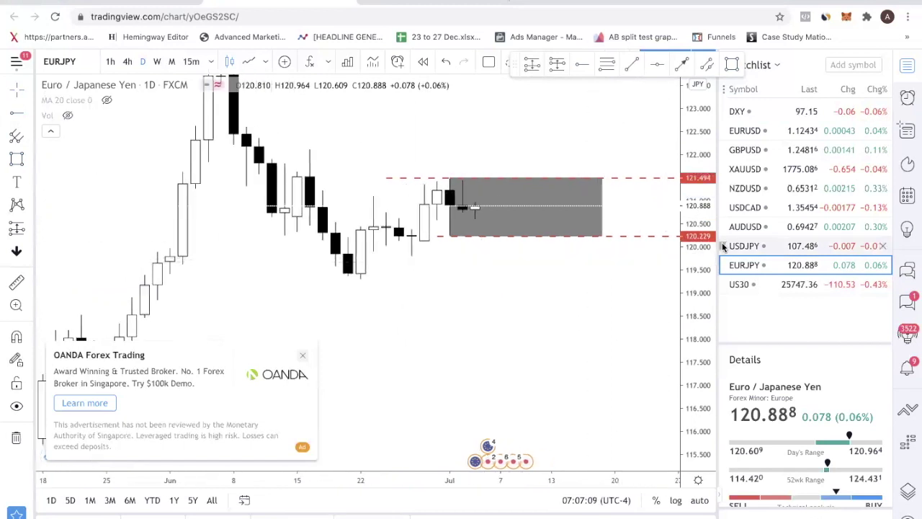
scroll(558, 335, down, 2)
scroll(558, 334, up, 1)
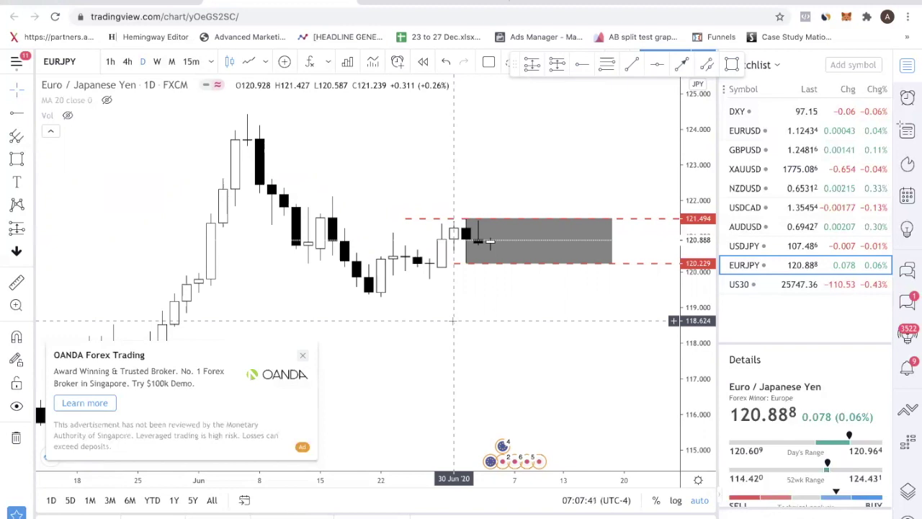
mouse_move(461, 316)
mouse_down()
mouse_move(632, 311)
mouse_move(664, 326)
mouse_up()
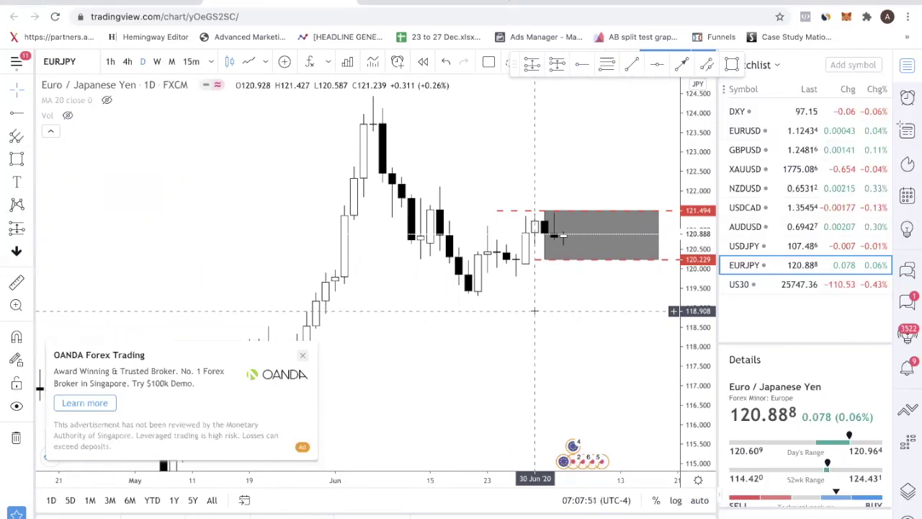
scroll(534, 310, up, 4)
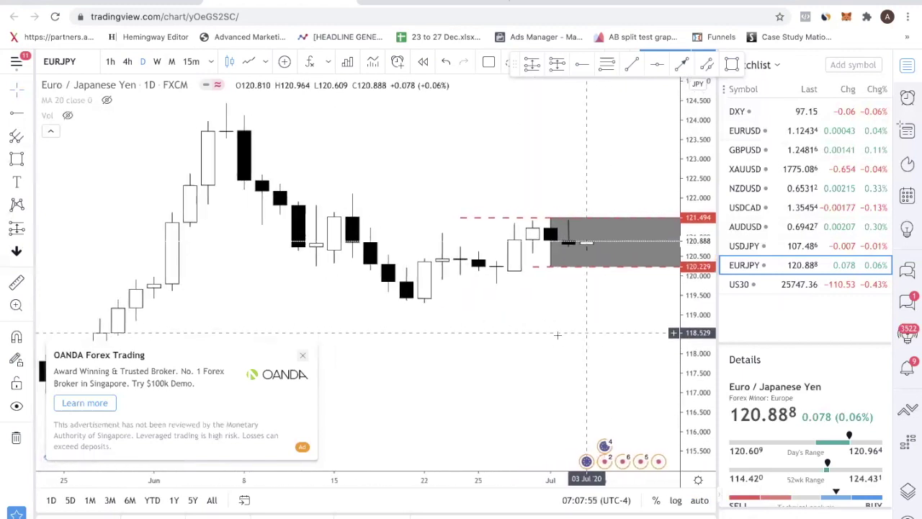
scroll(583, 336, up, 3)
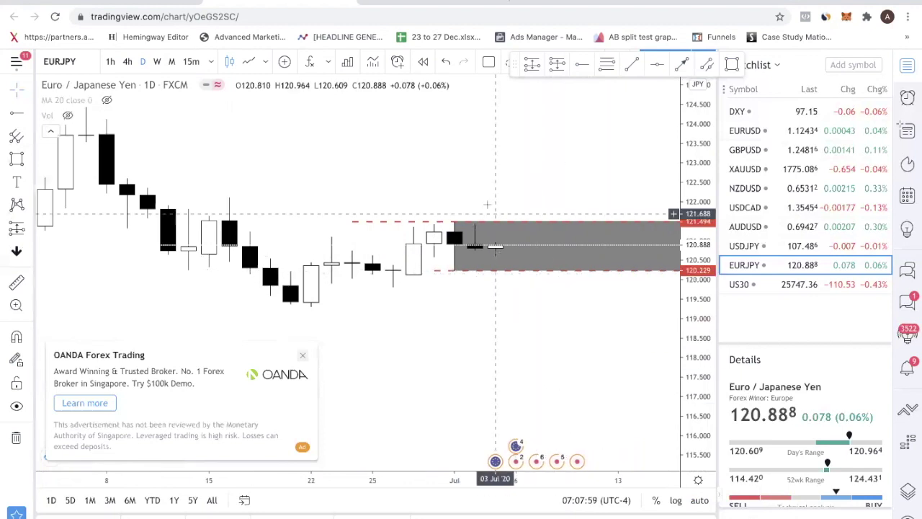
scroll(587, 328, down, 3)
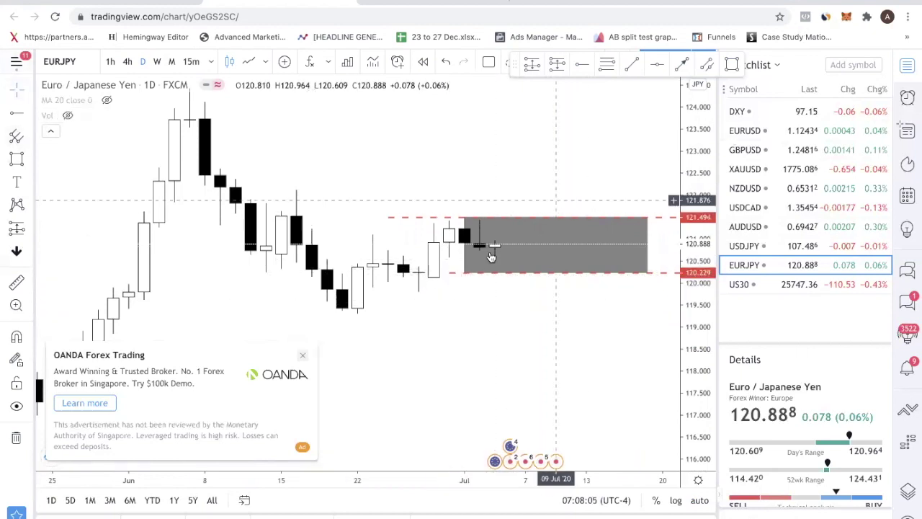
Draw an arrow up from the zone's upper edge to about 123.128 and another down from its lower edge to about 118.366
click(680, 63)
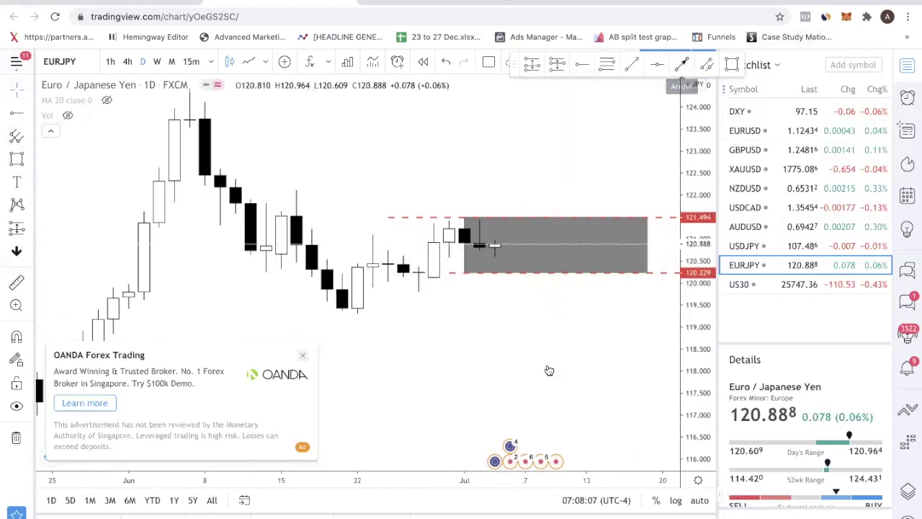
click(525, 214)
click(540, 149)
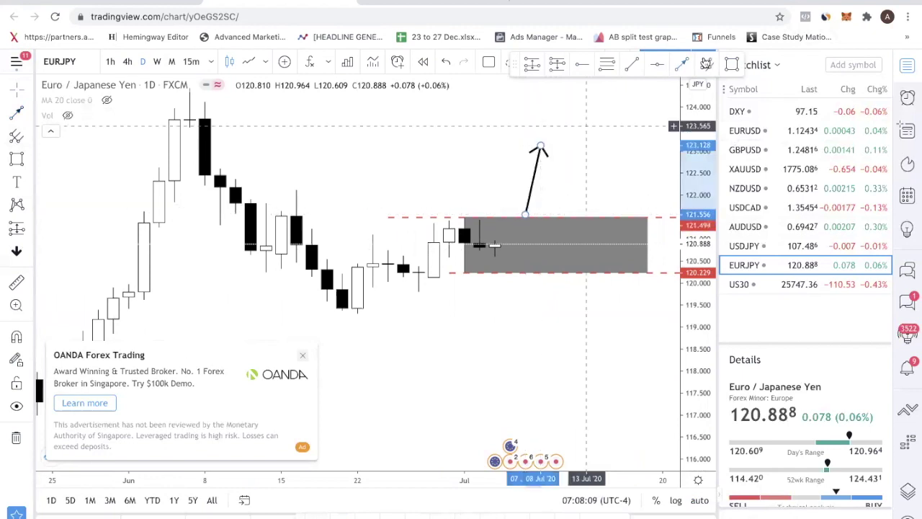
click(543, 297)
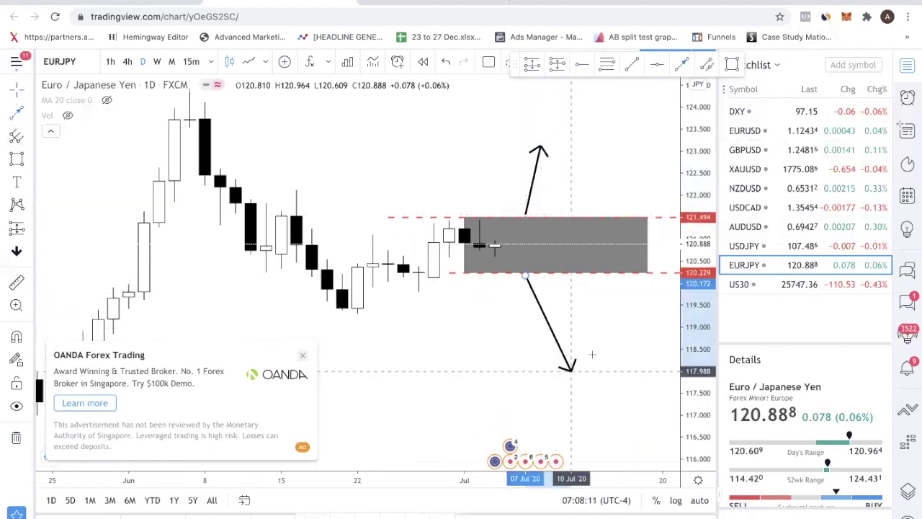
scroll(600, 370, down, 3)
click(607, 353)
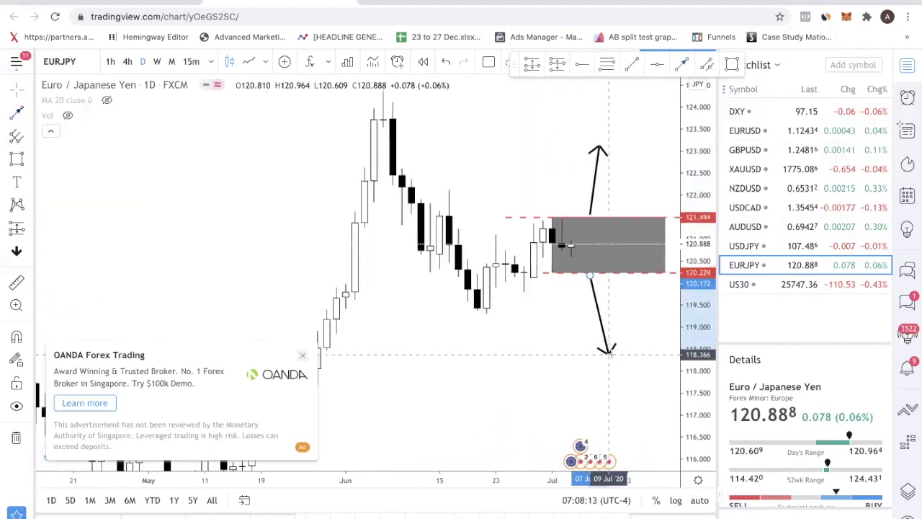
Reposition the upward arrow so it runs from about 121.526 to about 122.881
click(599, 159)
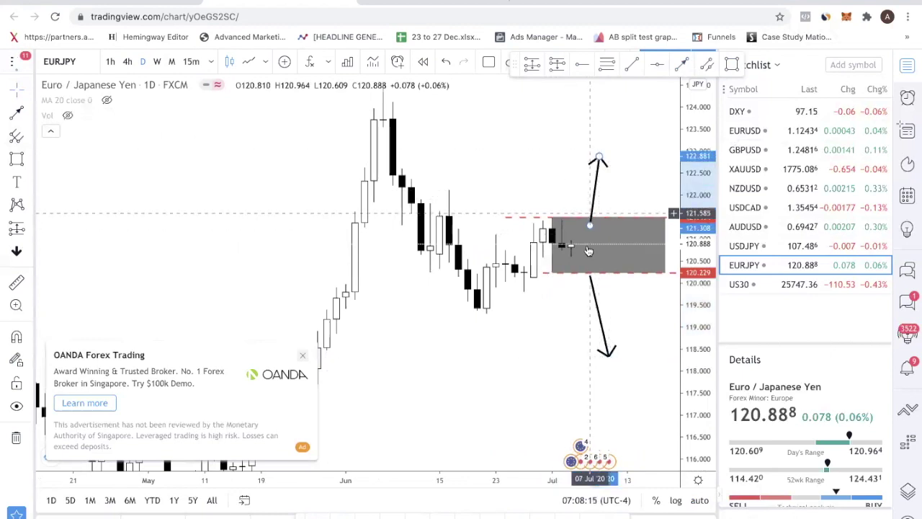
drag(590, 226, 590, 215)
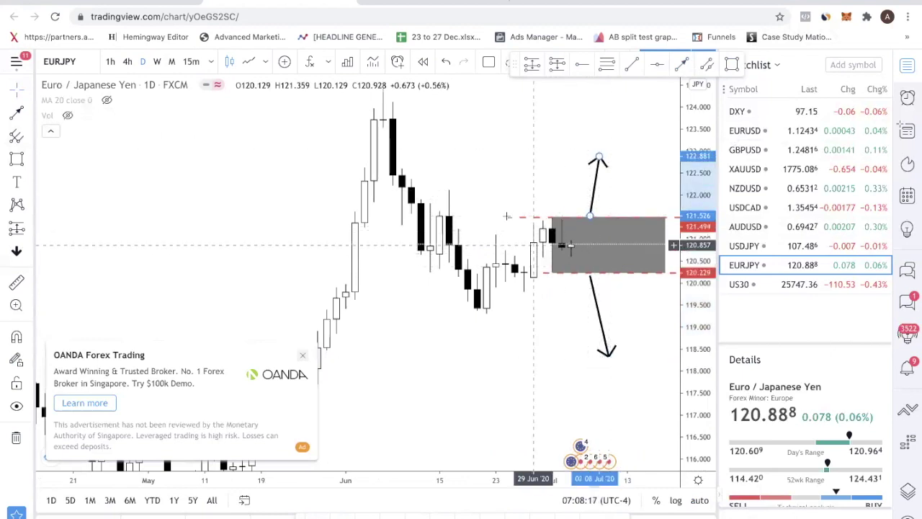
click(570, 339)
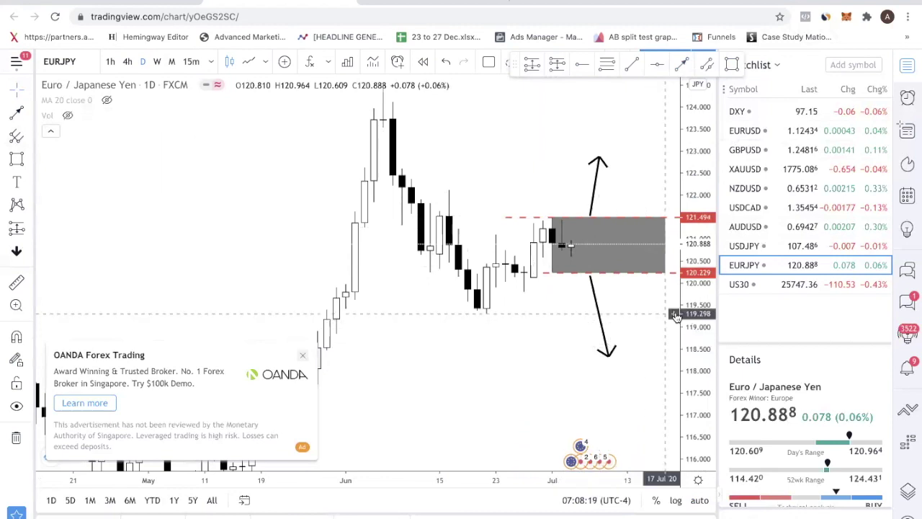
scroll(579, 383, up, 2)
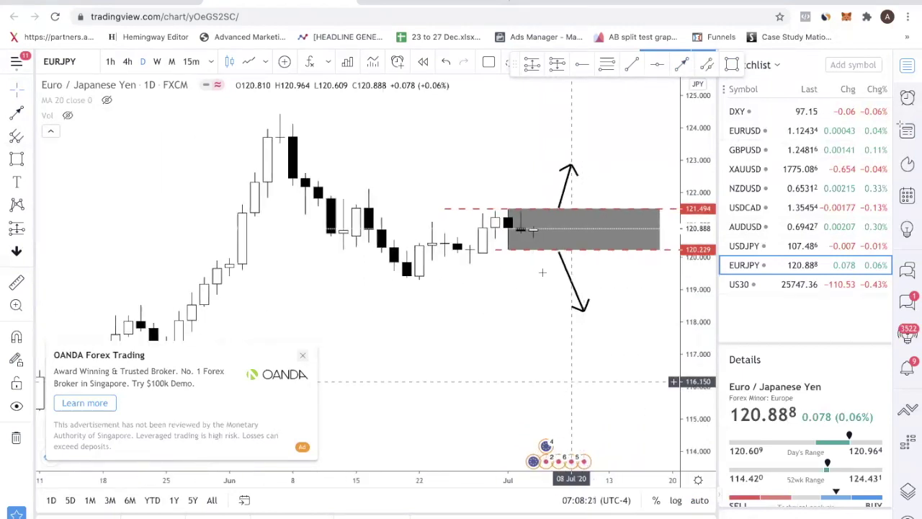
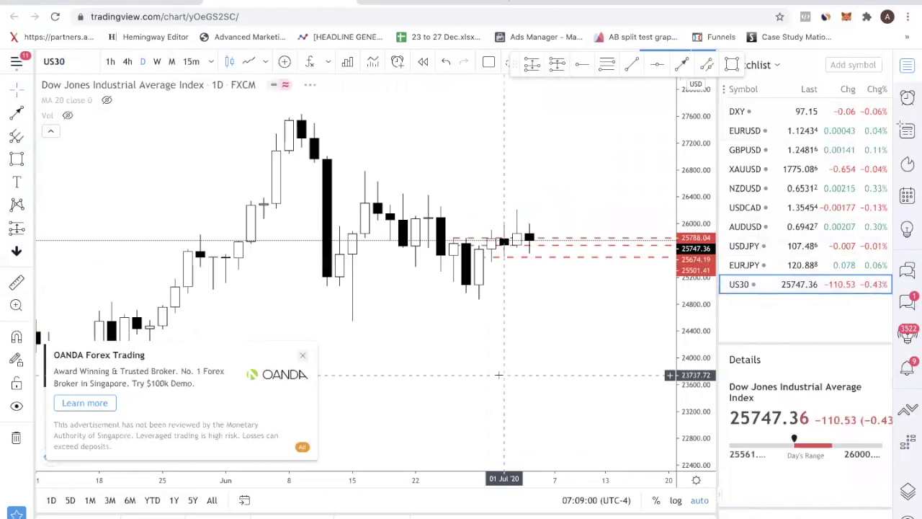
Switch the chart to US30 and remove all its old drawings
right_click(562, 323)
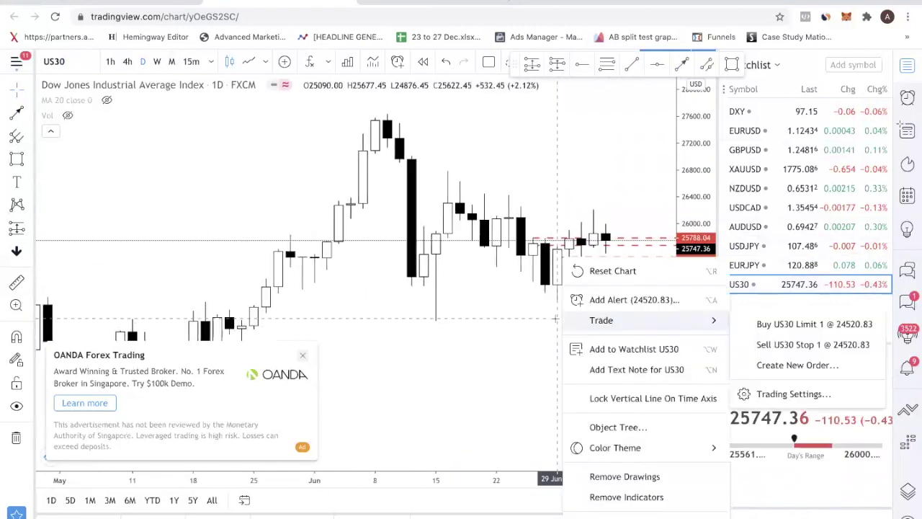
click(635, 479)
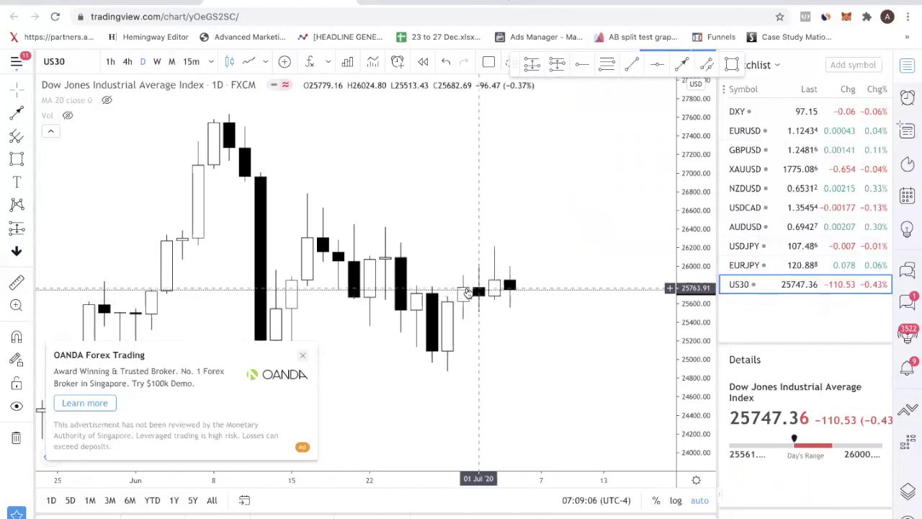
Mark US30 levels with a horizontal ray at about 25523.60 and horizontal lines at about 25351.70 and 26211.21
scroll(537, 252, down, 2)
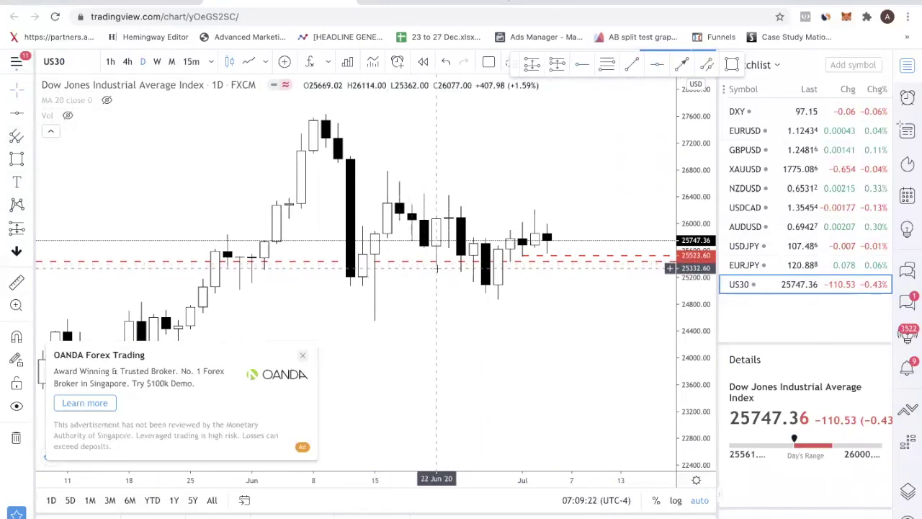
mouse_move(427, 263)
mouse_down()
mouse_move(442, 273)
mouse_move(456, 265)
mouse_move(418, 270)
mouse_move(444, 267)
mouse_up()
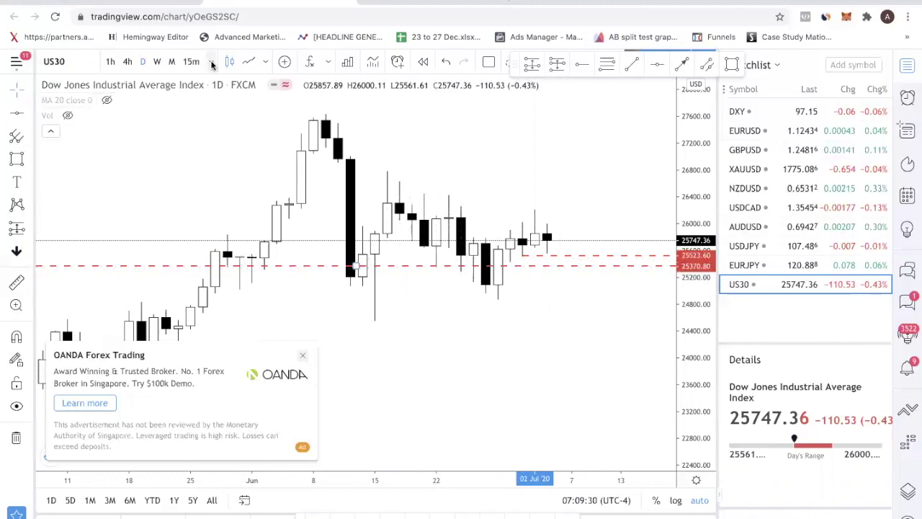
click(247, 63)
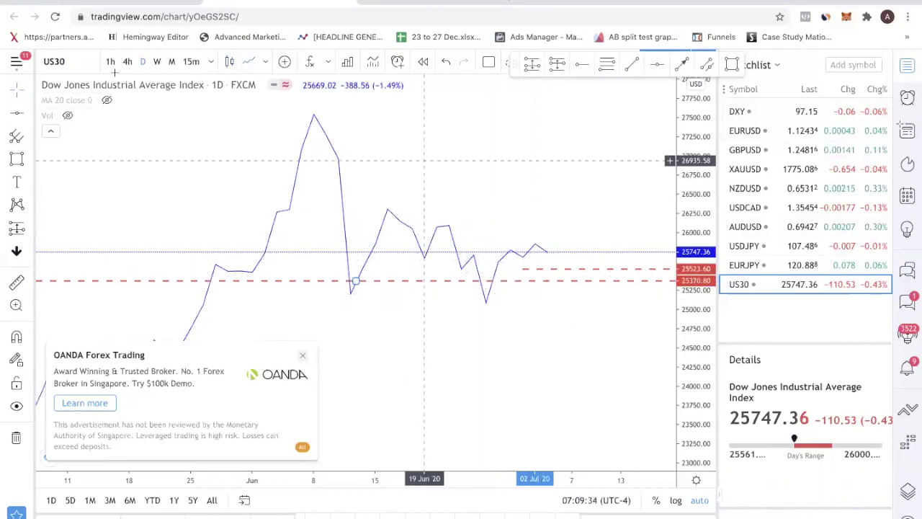
click(229, 62)
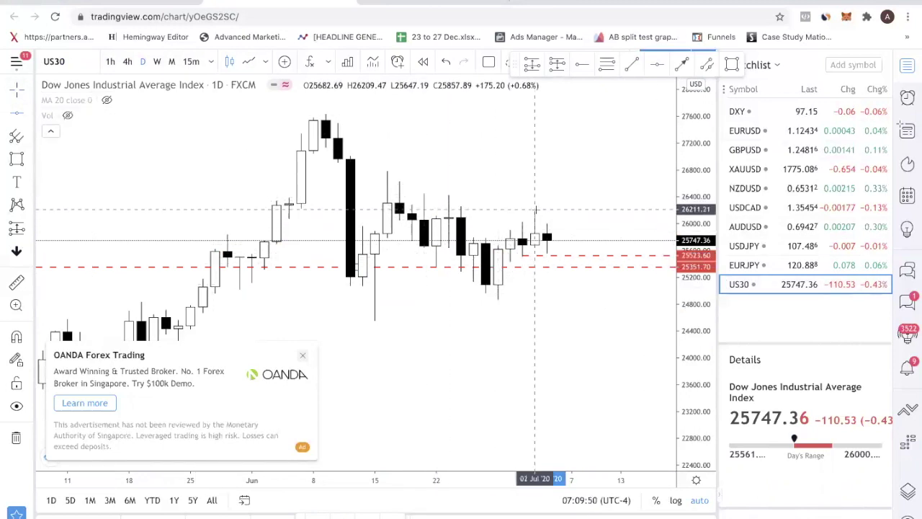
click(533, 208)
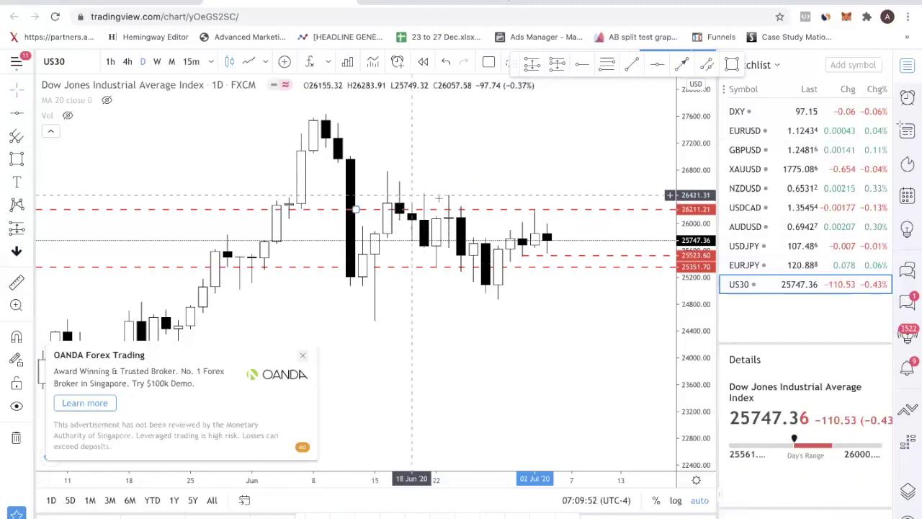
Shade the zone above the upper horizontal line from 16 June to 16 July, between about 26202 and 26450
click(731, 69)
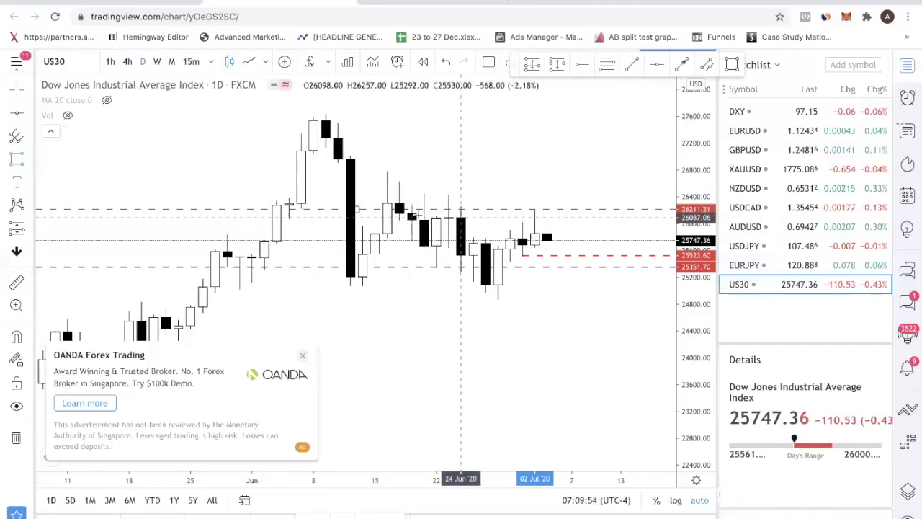
click(388, 195)
click(657, 218)
drag(658, 219, 658, 208)
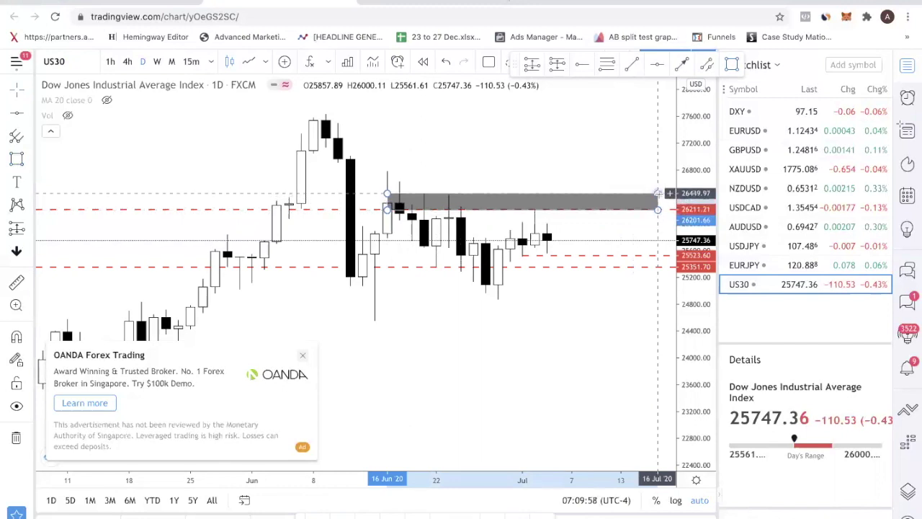
Shade the zone between the two lower dashed levels from 18 June to 15 July, with its lower edge at about 25361
click(412, 257)
click(646, 263)
drag(649, 266, 645, 265)
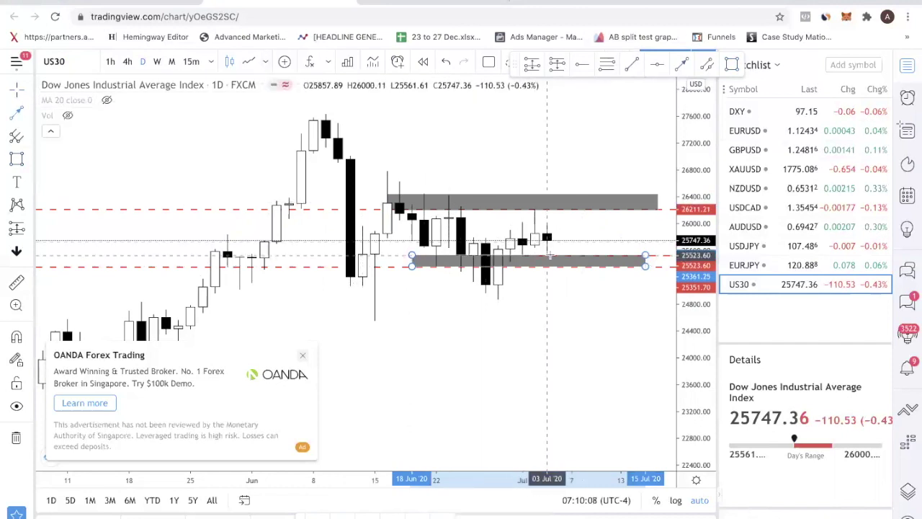
Draw two arrows from the 3 July candle to 7 July, one down to about 24501.73 and one up to about 27013.42
click(547, 253)
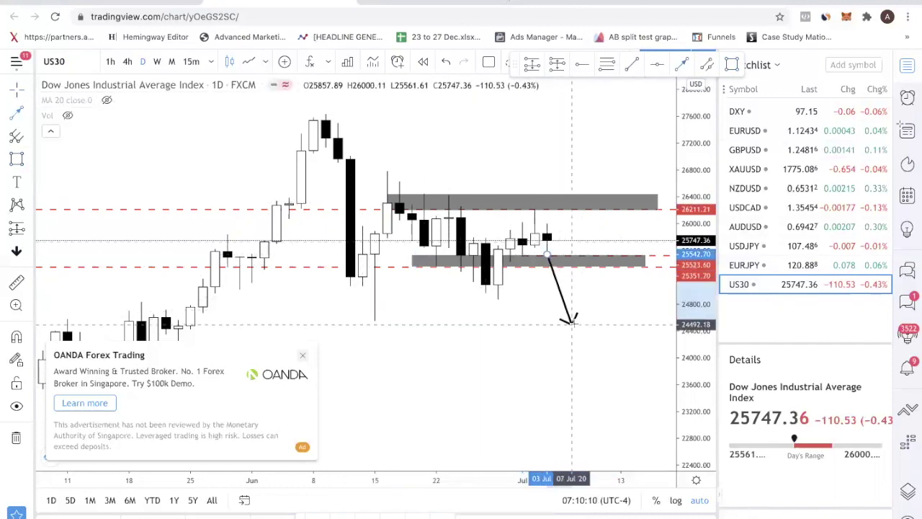
click(570, 322)
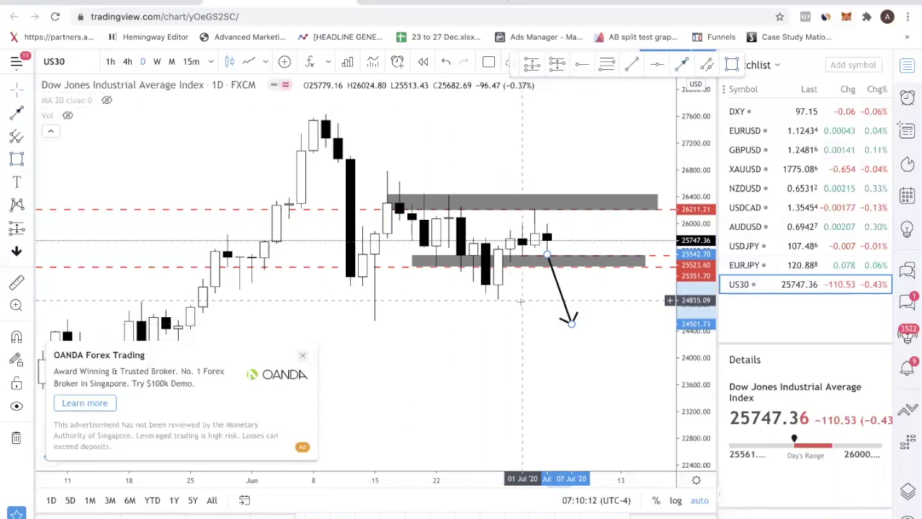
click(638, 65)
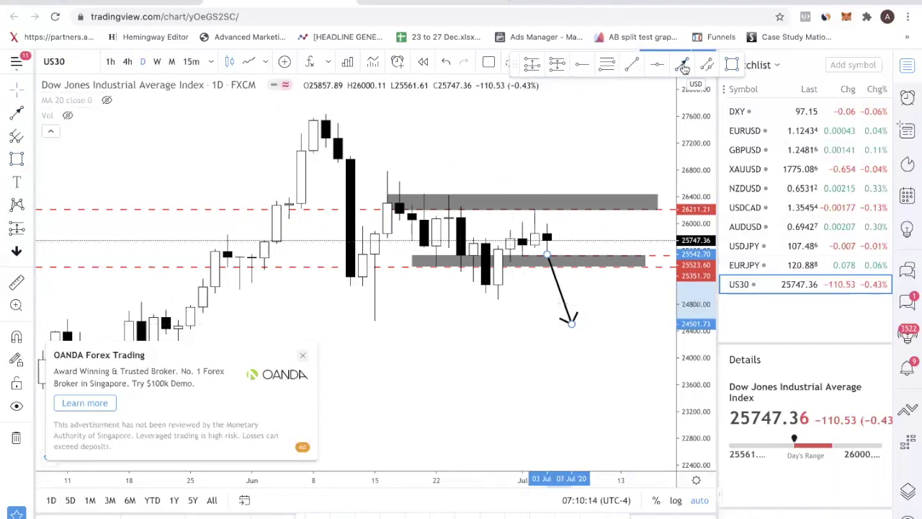
click(547, 237)
click(573, 156)
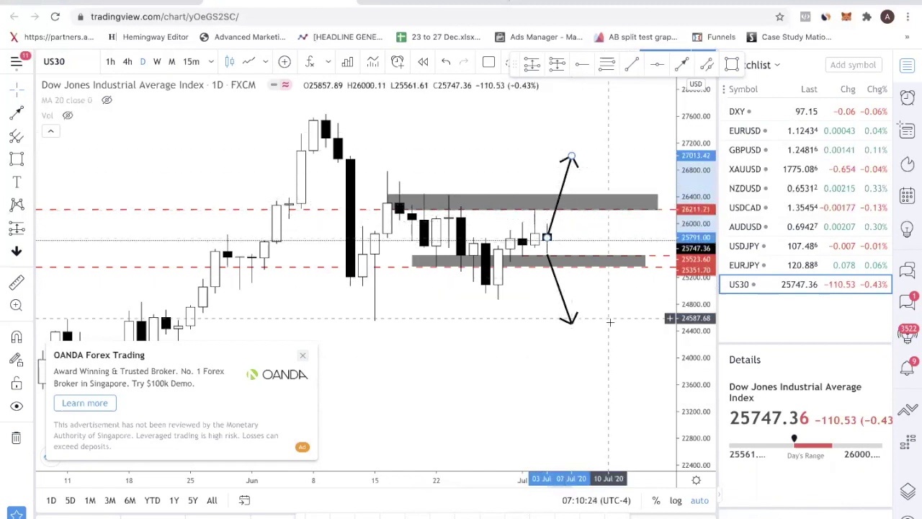
click(547, 237)
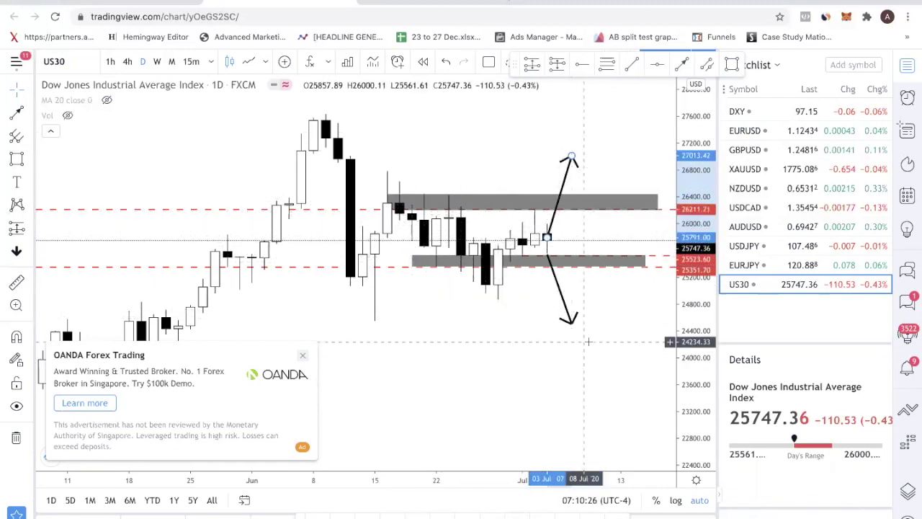